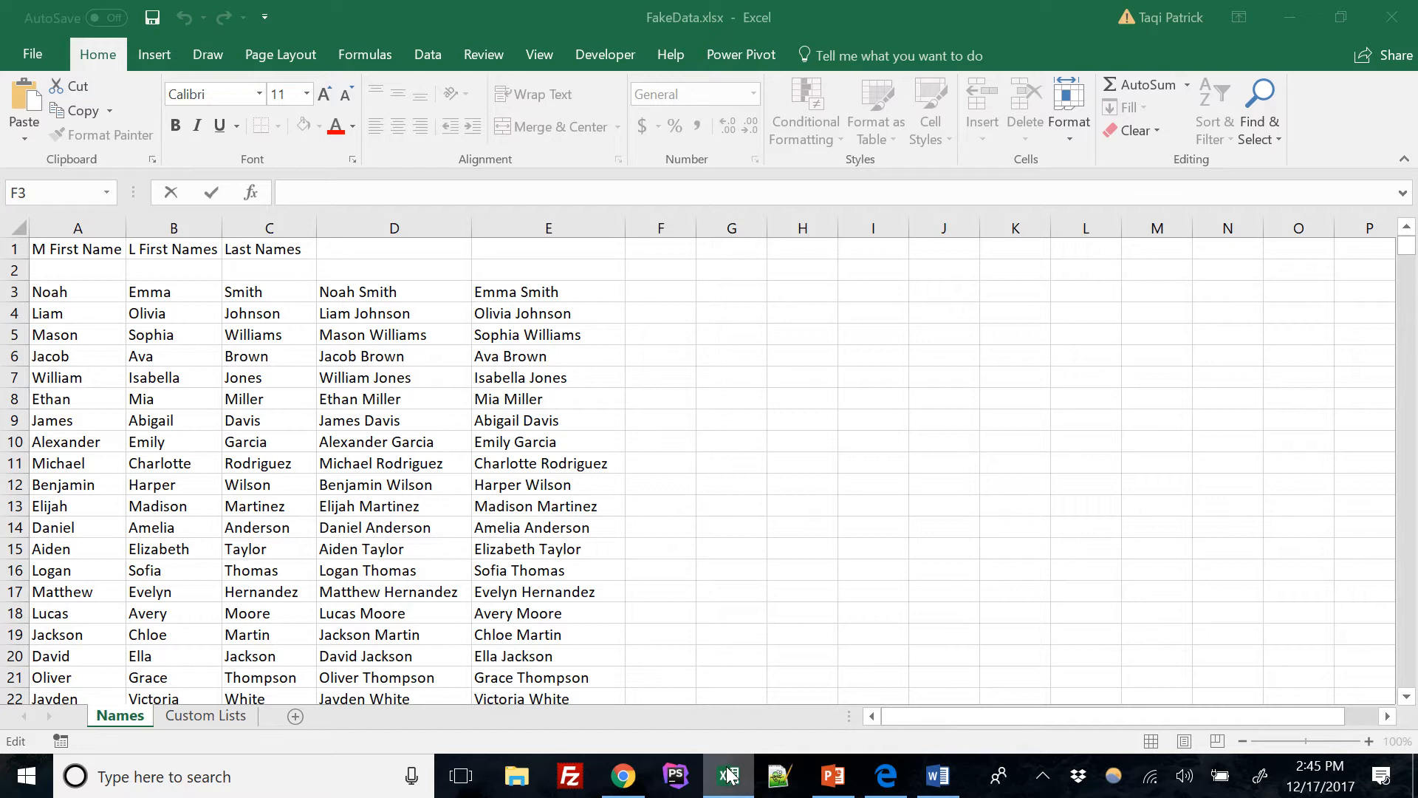
- Enter a formula in F3 of the Names sheet that joins B3 and C5 with a space between them
{"action": "left_click", "coordinate": [729, 774]}
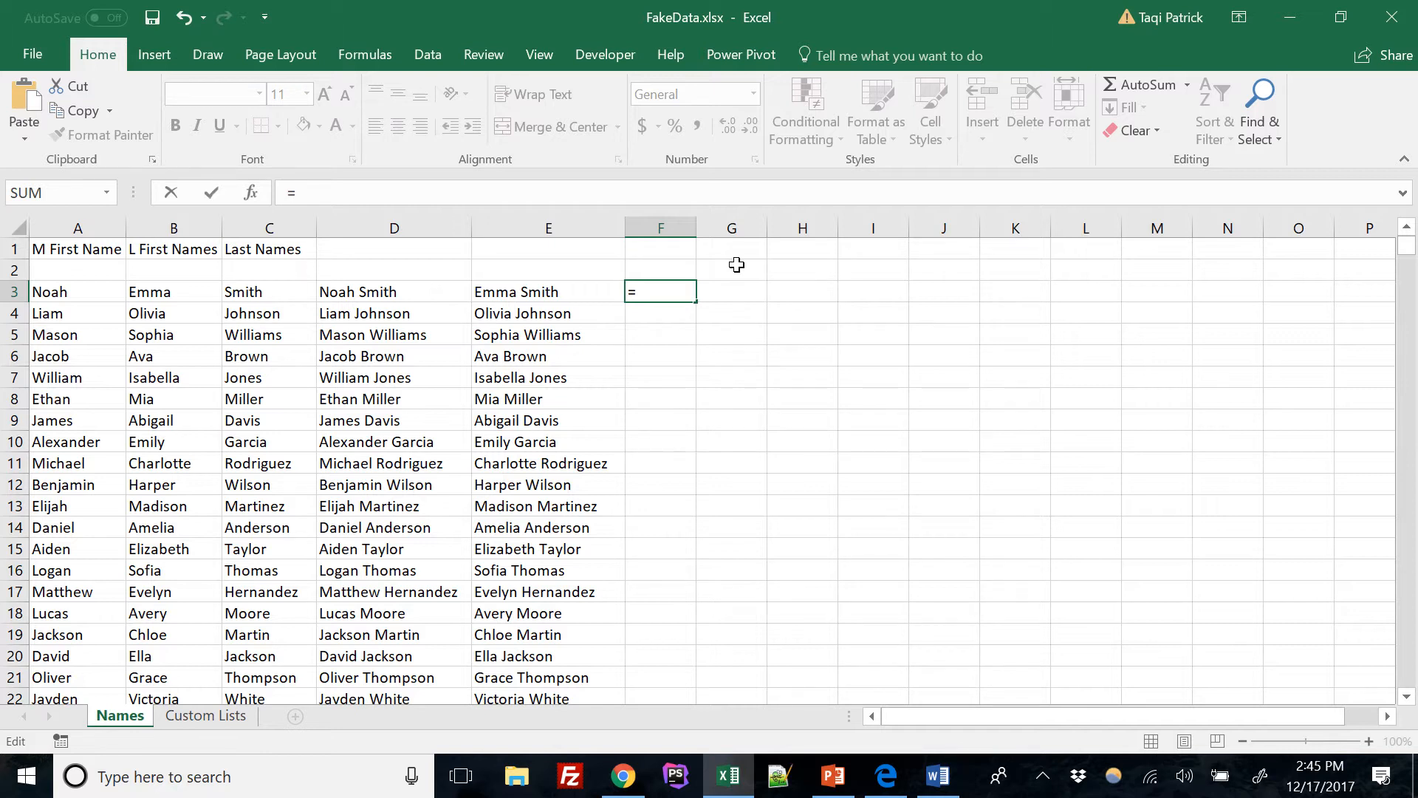
{"action": "type", "text": "b3"}
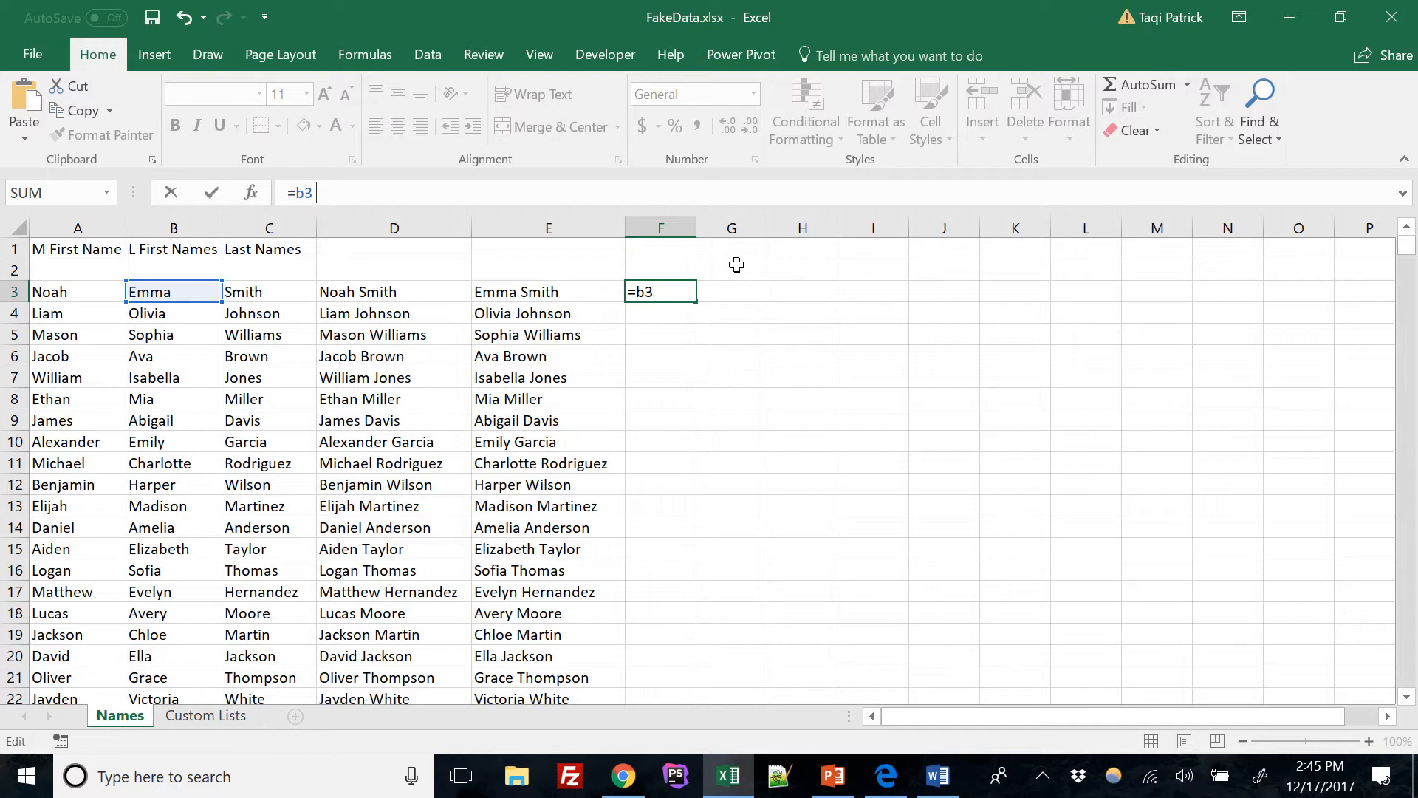
{"action": "type", "text": " & \" \" & c"}
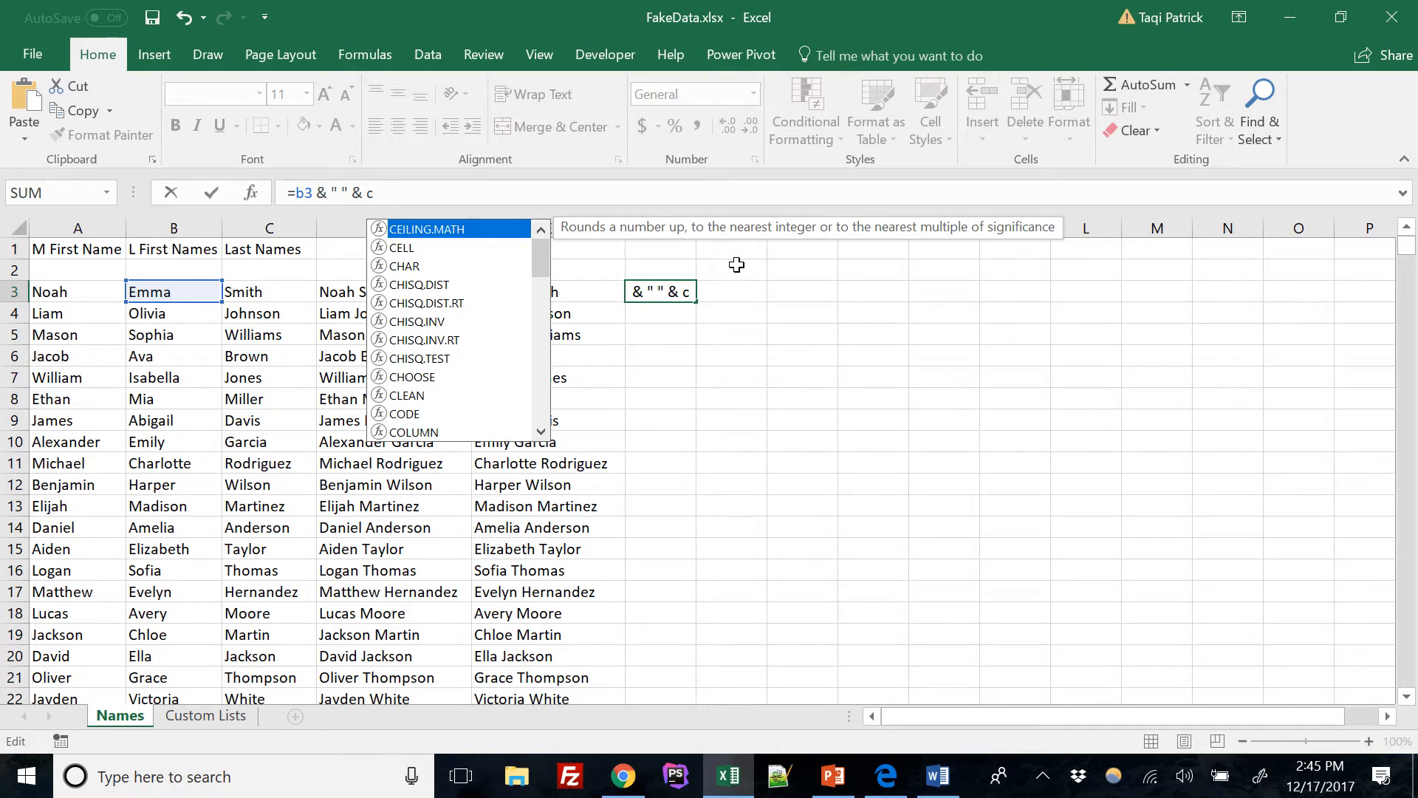
{"action": "type", "text": "5"}
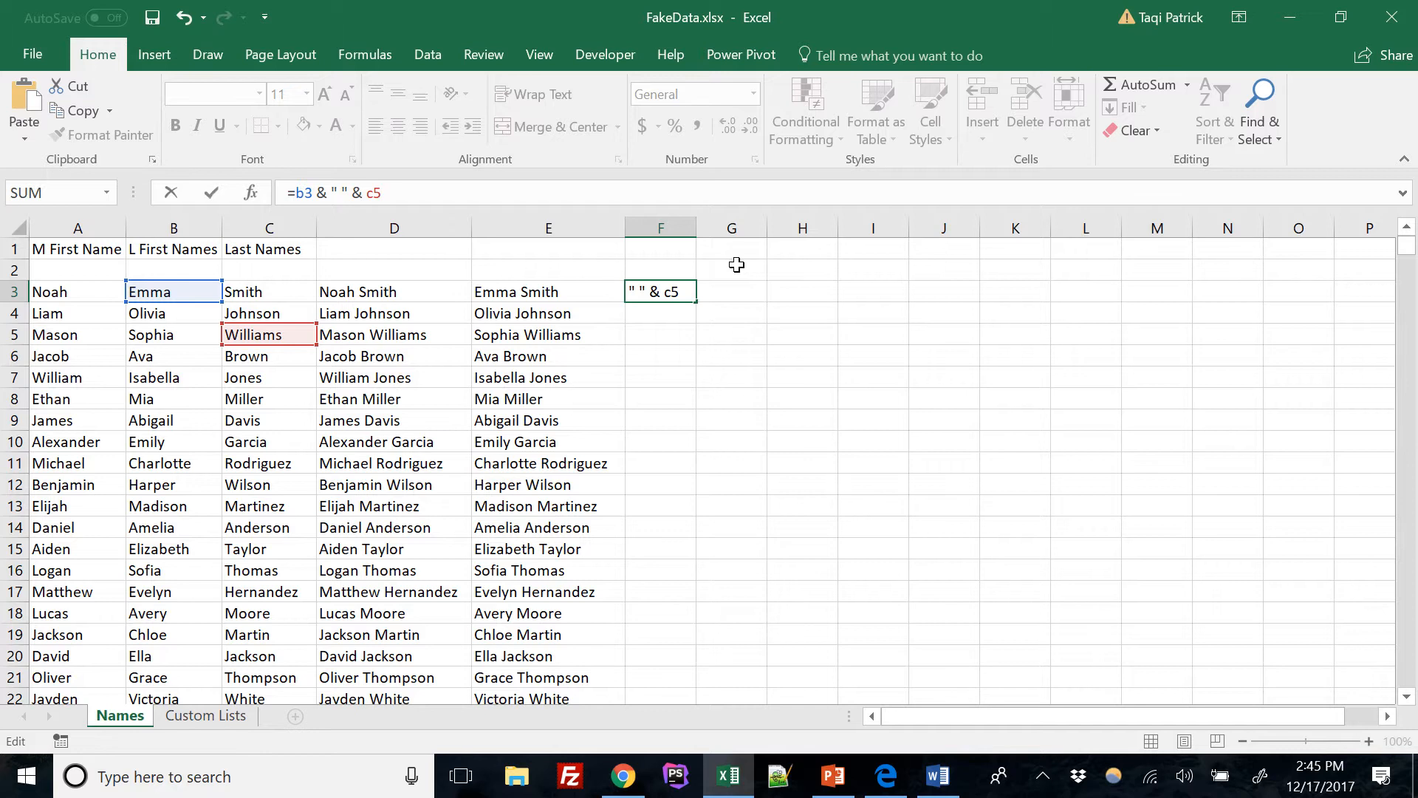
{"action": "key", "text": "Return"}
{"action": "key", "text": "Down"}
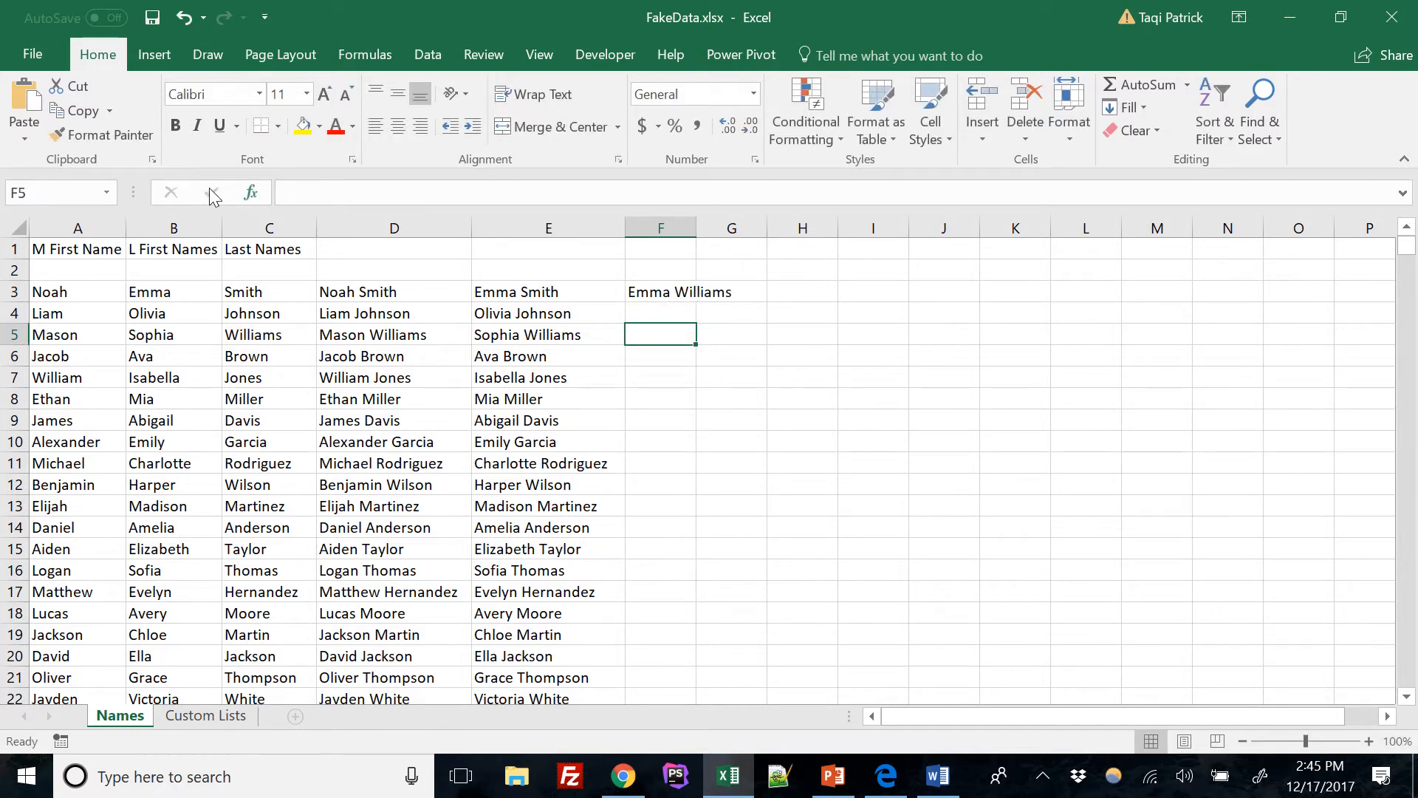
- Autofit the width of column F to its contents and select F3 to check its formula
{"action": "left_click_drag", "start_coordinate": [696, 233], "coordinate": [695, 232]}
{"action": "double_click", "coordinate": [696, 229]}
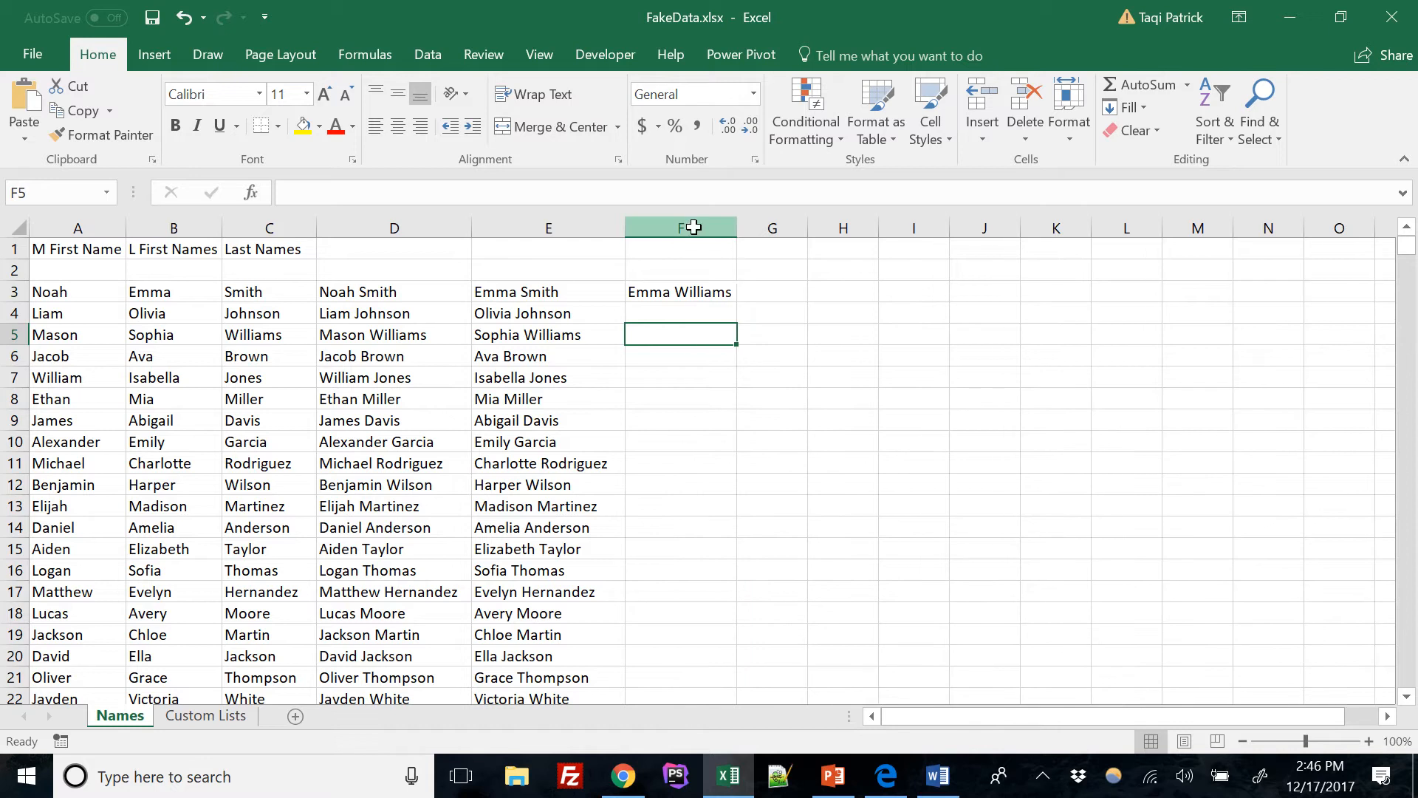
{"action": "left_click", "coordinate": [689, 228]}
{"action": "left_click", "coordinate": [803, 312]}
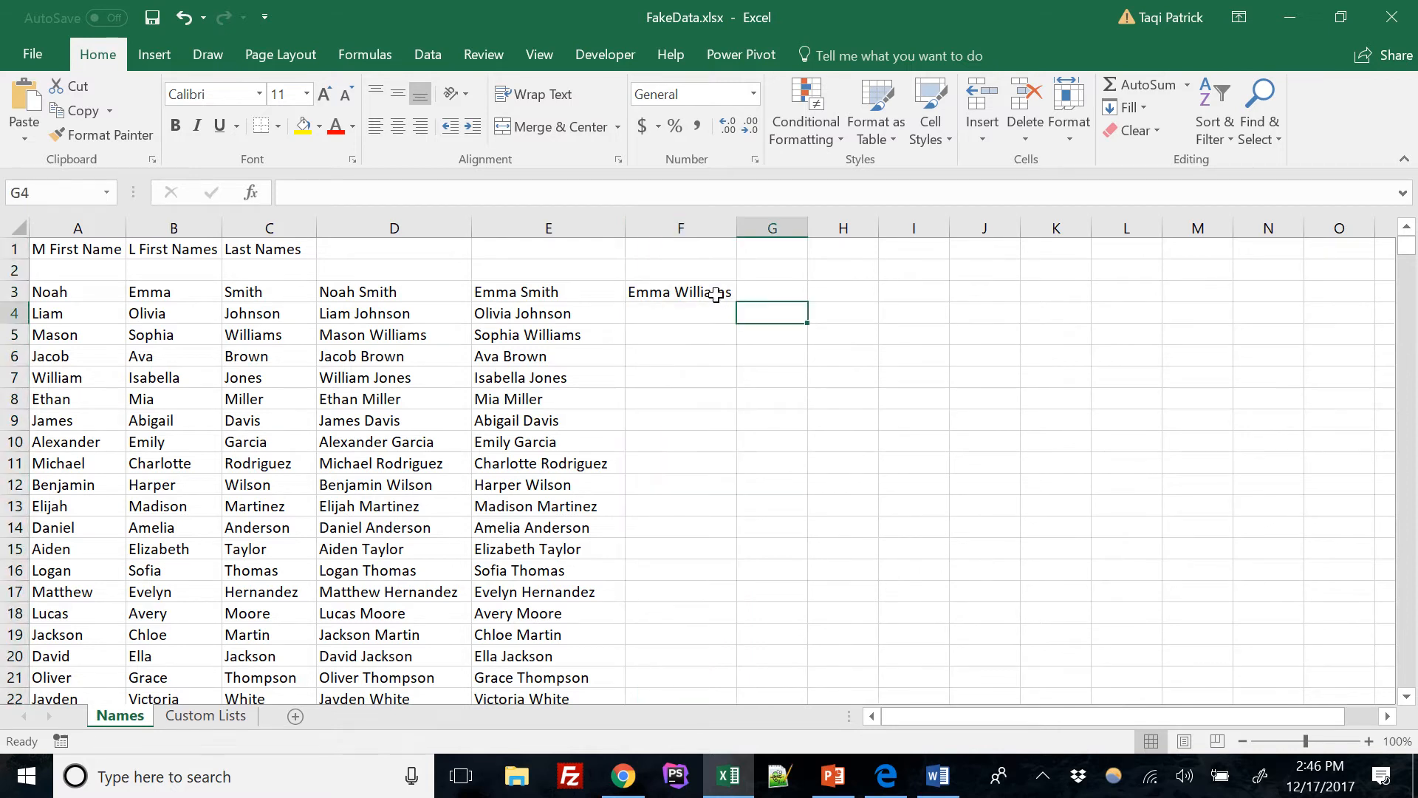
{"action": "left_click", "coordinate": [657, 288]}
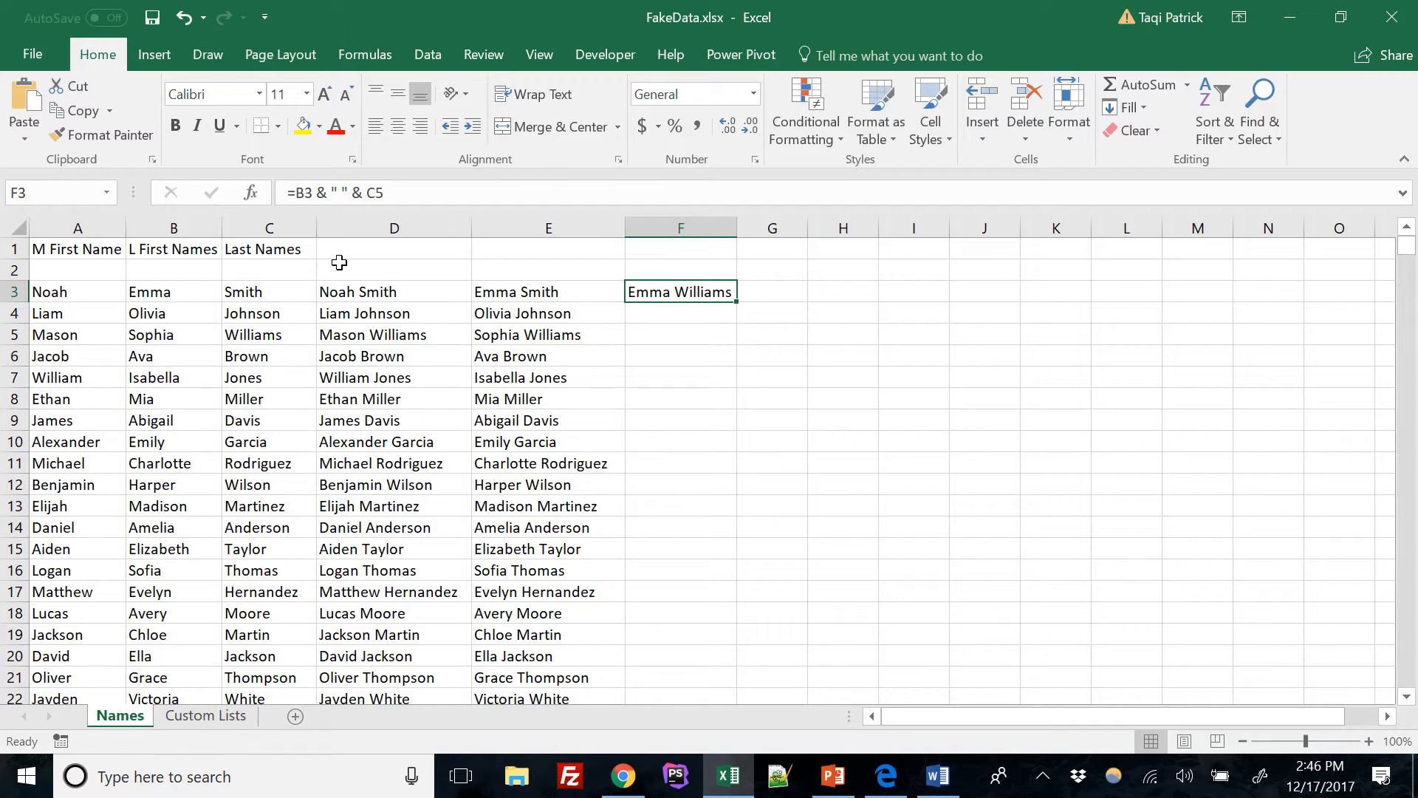
- Delete columns D through F from the Names sheet
{"action": "left_click_drag", "start_coordinate": [373, 228], "coordinate": [668, 207]}
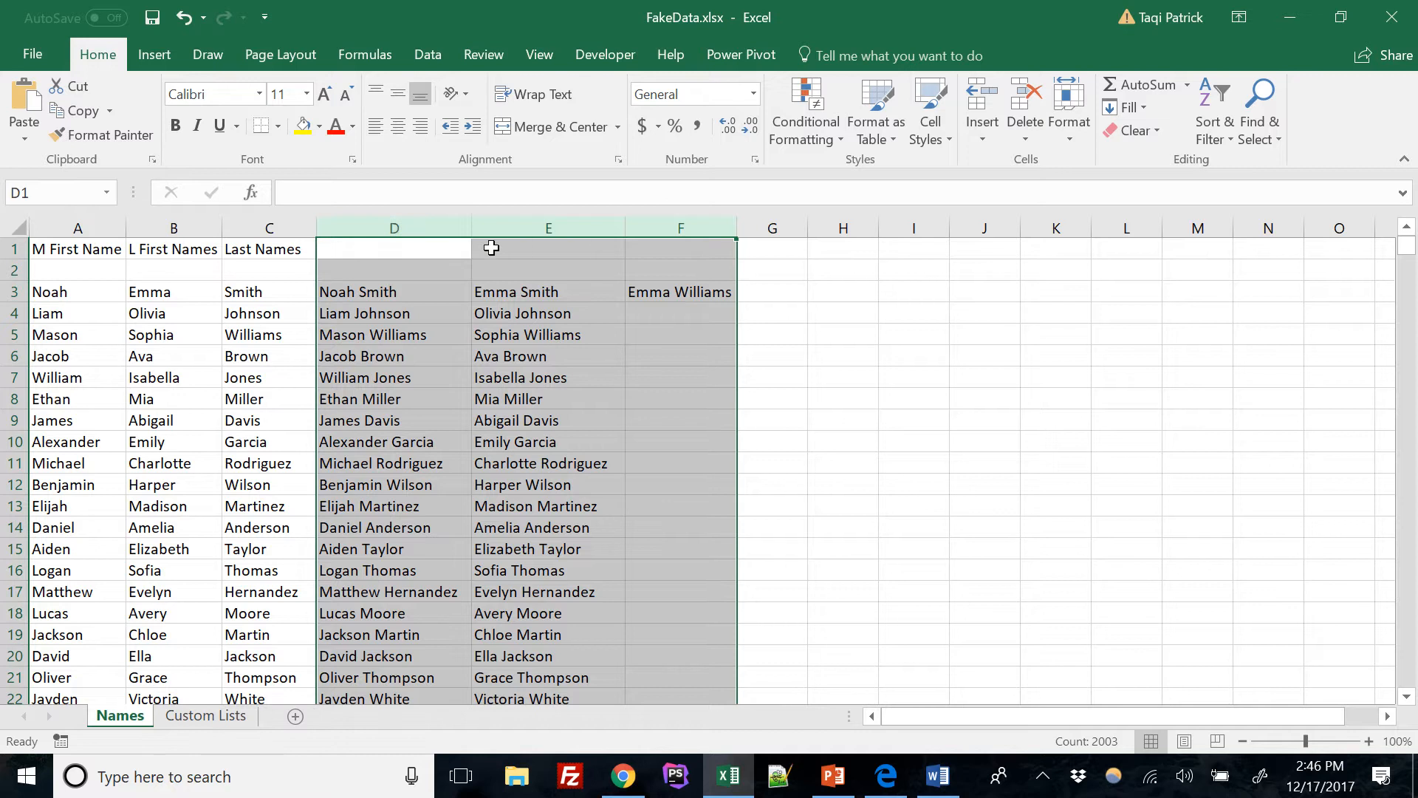
{"action": "right_click", "coordinate": [427, 223]}
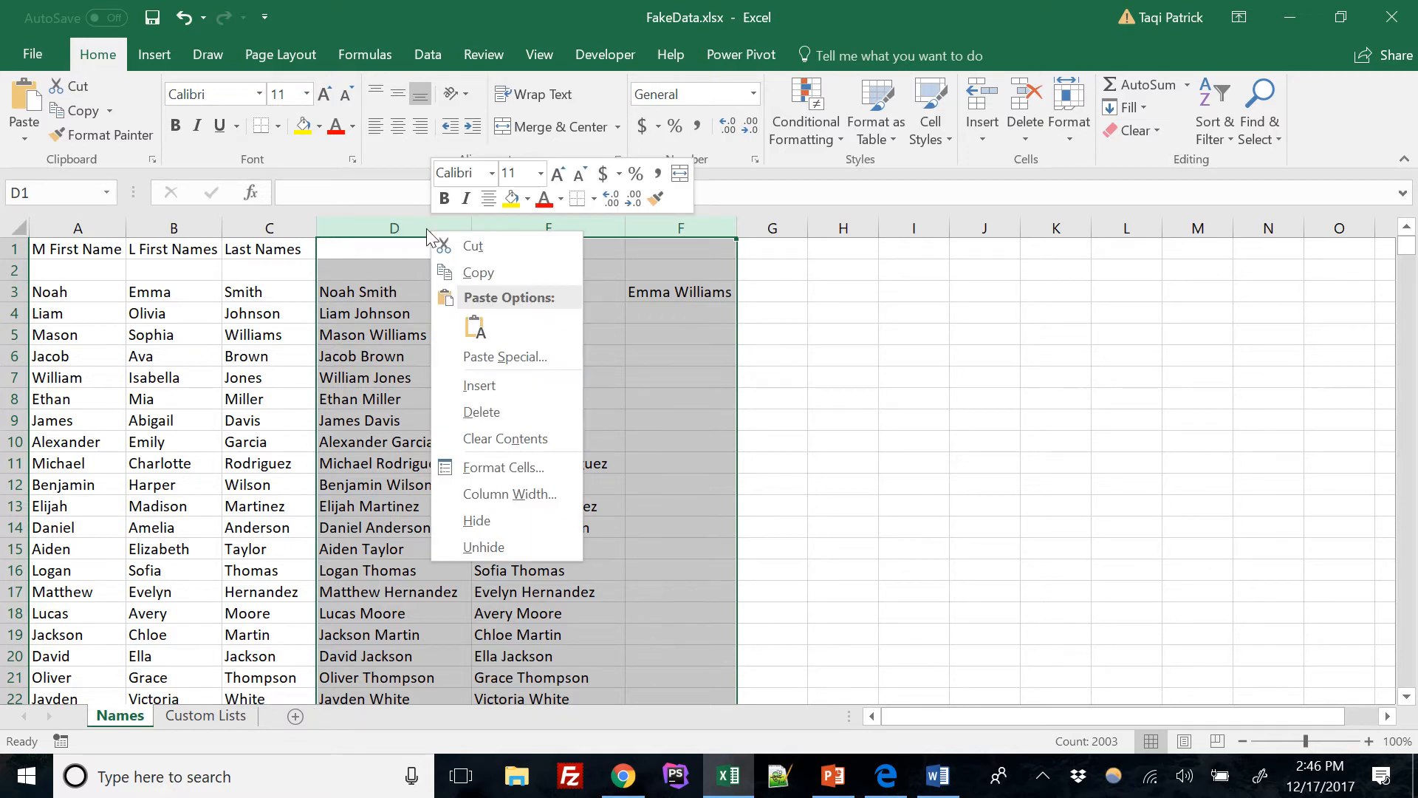
{"action": "left_click", "coordinate": [493, 414]}
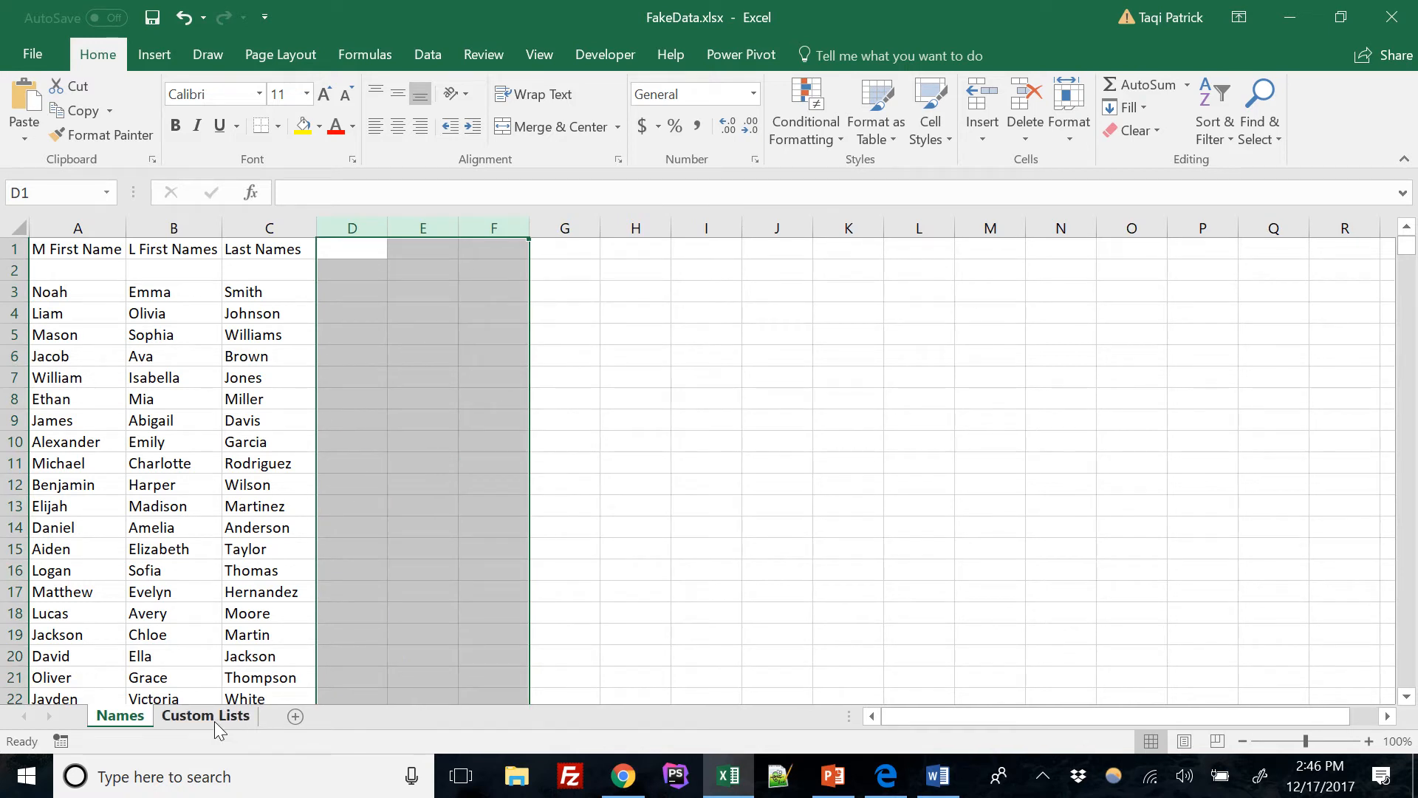
- On the Custom Lists sheet, enter the headers "Men" in A1 and "Women" in B1
{"action": "left_click", "coordinate": [206, 716]}
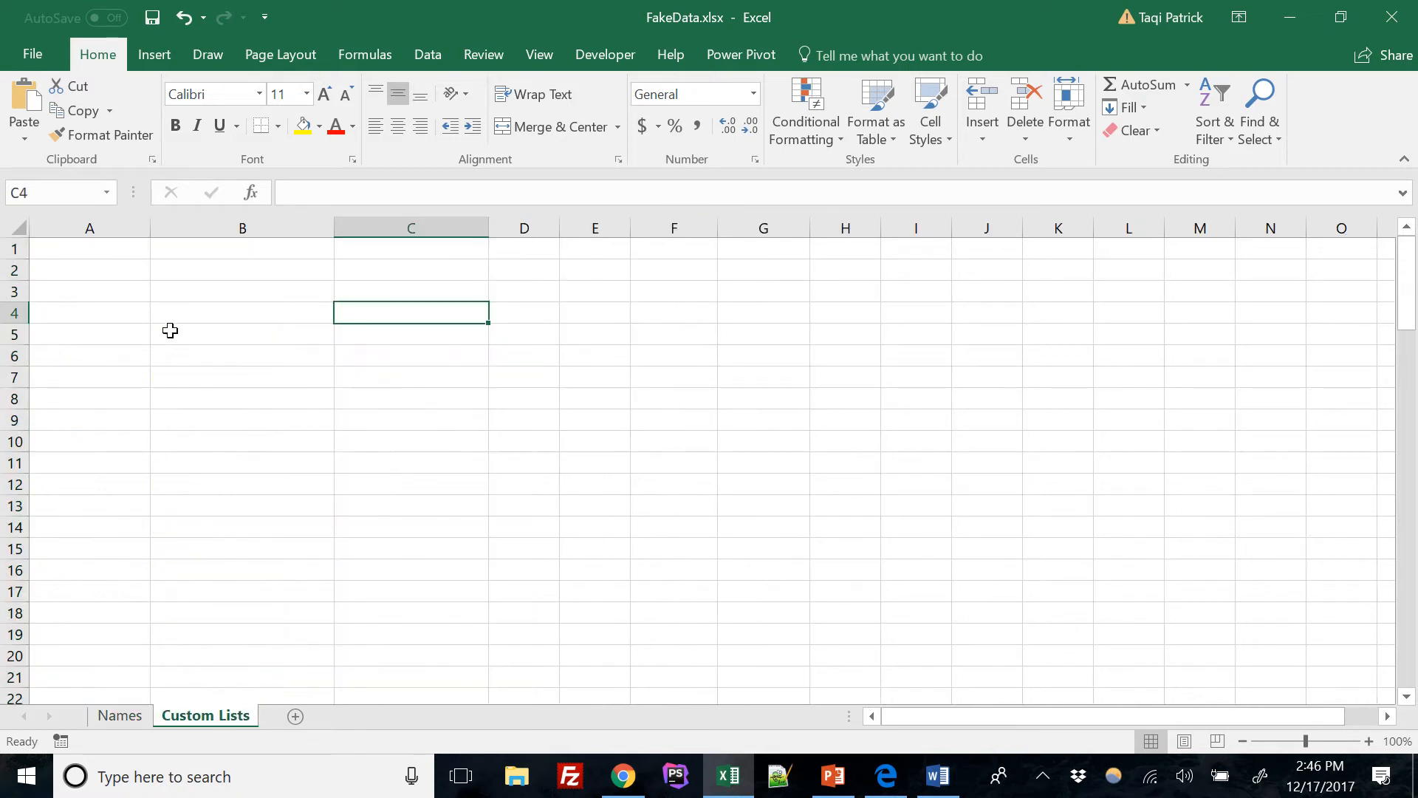
{"action": "left_click", "coordinate": [83, 255]}
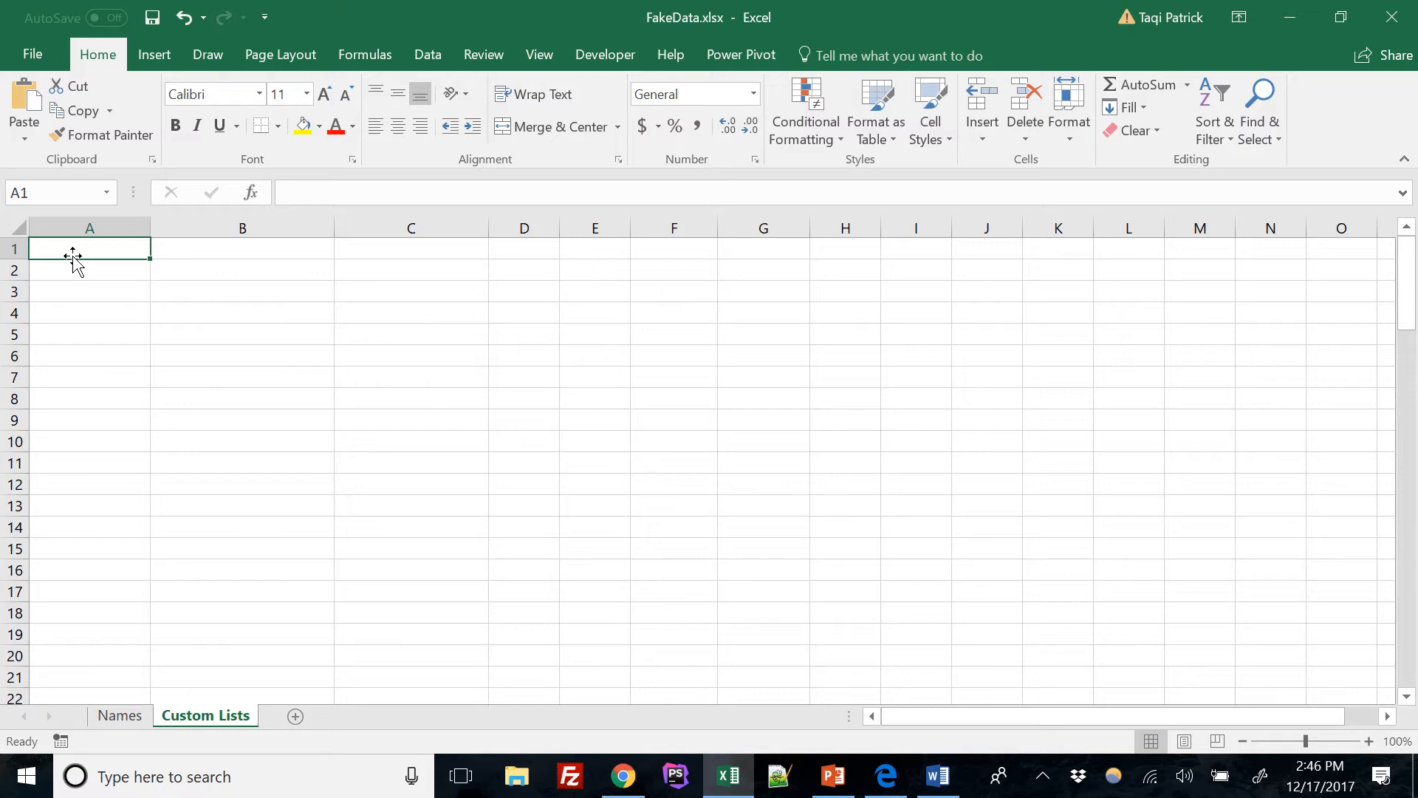
{"action": "type", "text": "Men"}
{"action": "key", "text": "Tab"}
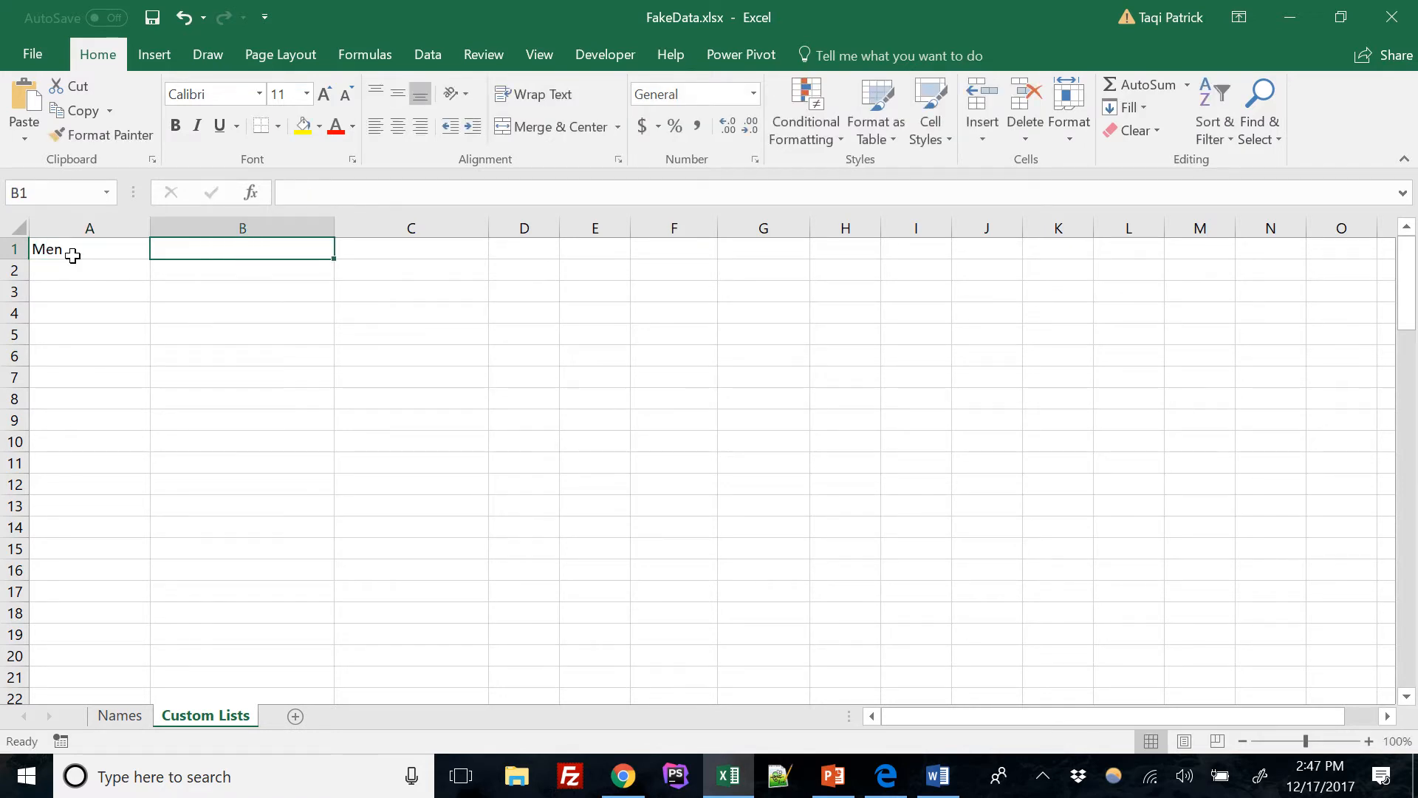
{"action": "type", "text": "WO"}
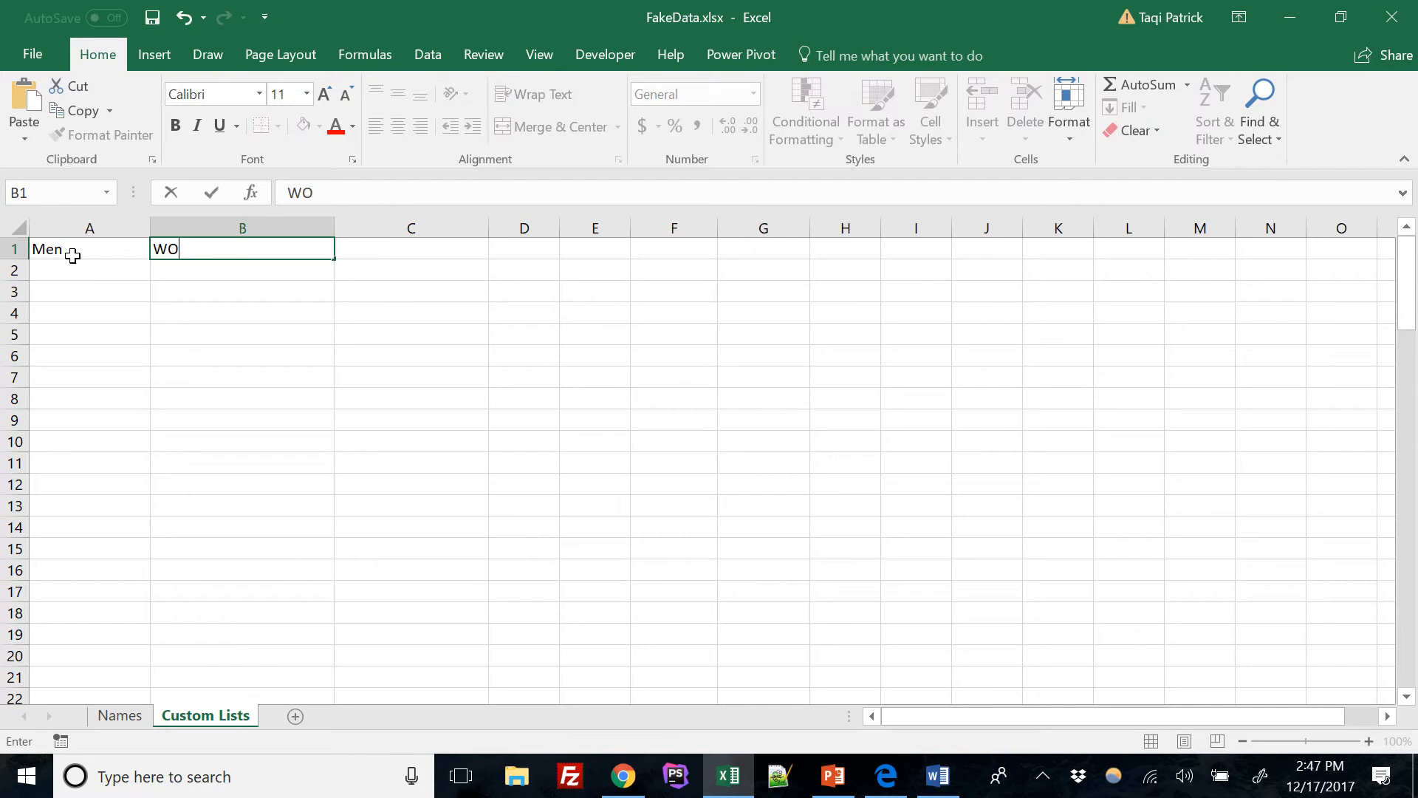
{"action": "key", "text": "BackSpace"}
{"action": "type", "text": "omen"}
{"action": "key", "text": "Return"}
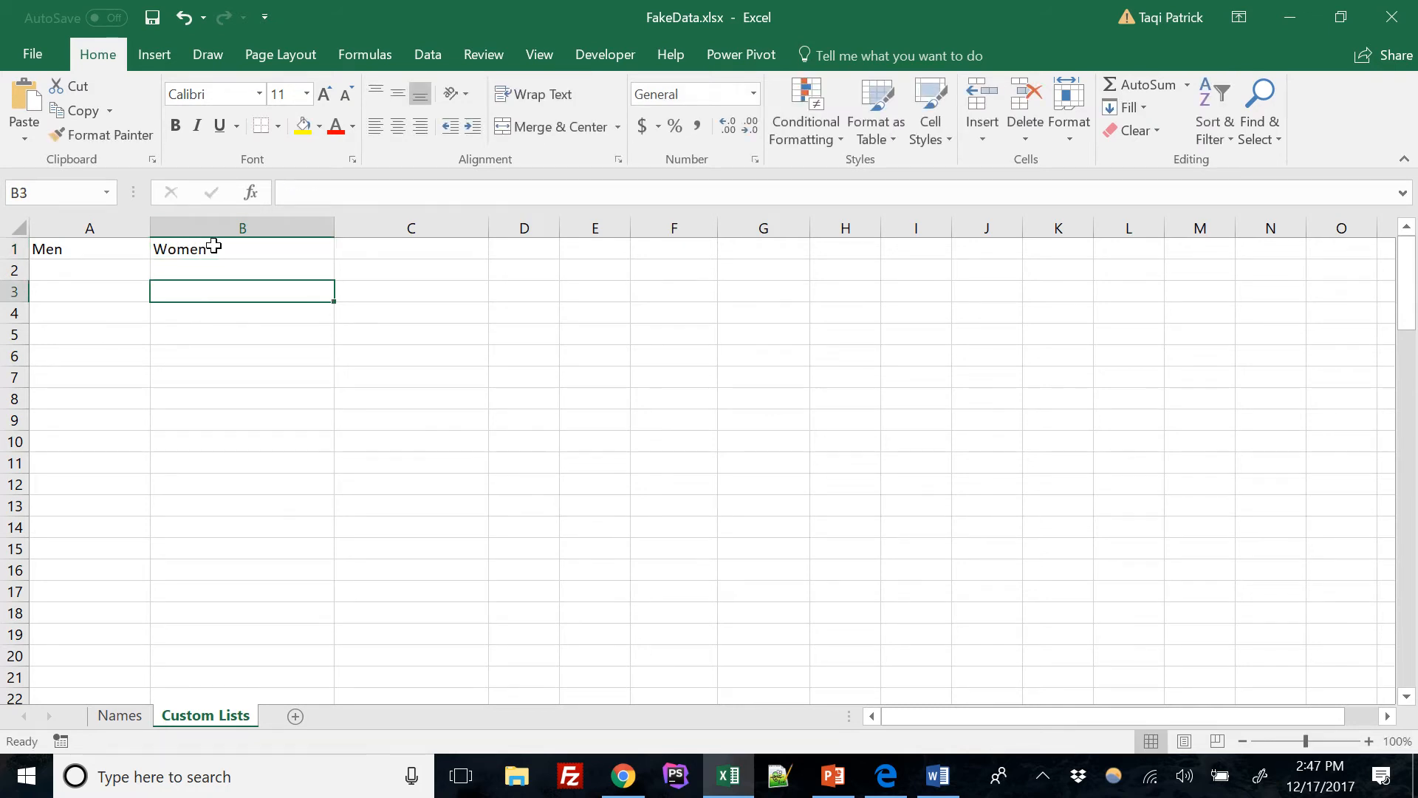
- Center the Men and Women headers in A1:B1 and set their font size to 12
{"action": "left_click_drag", "start_coordinate": [212, 249], "coordinate": [102, 255]}
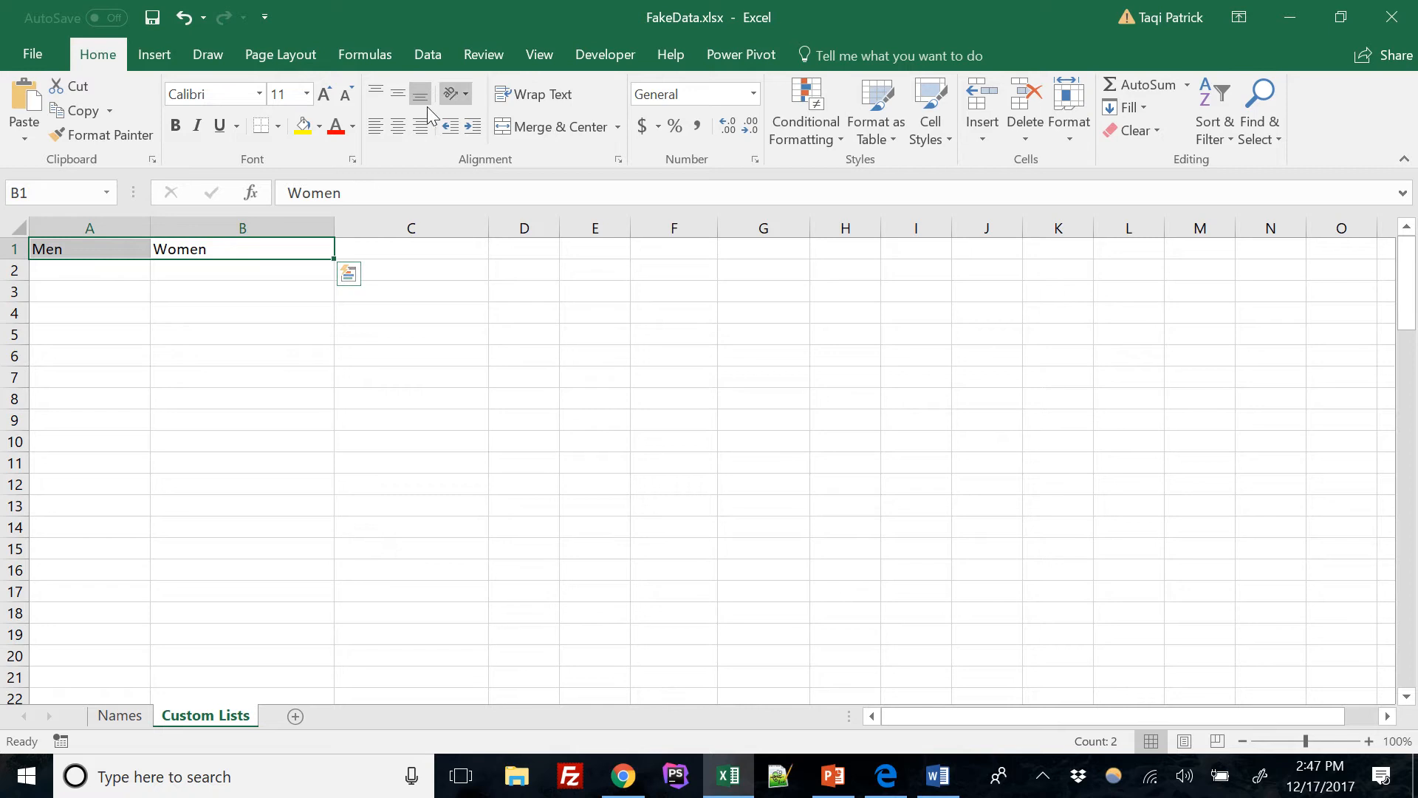
{"action": "left_click", "coordinate": [395, 129]}
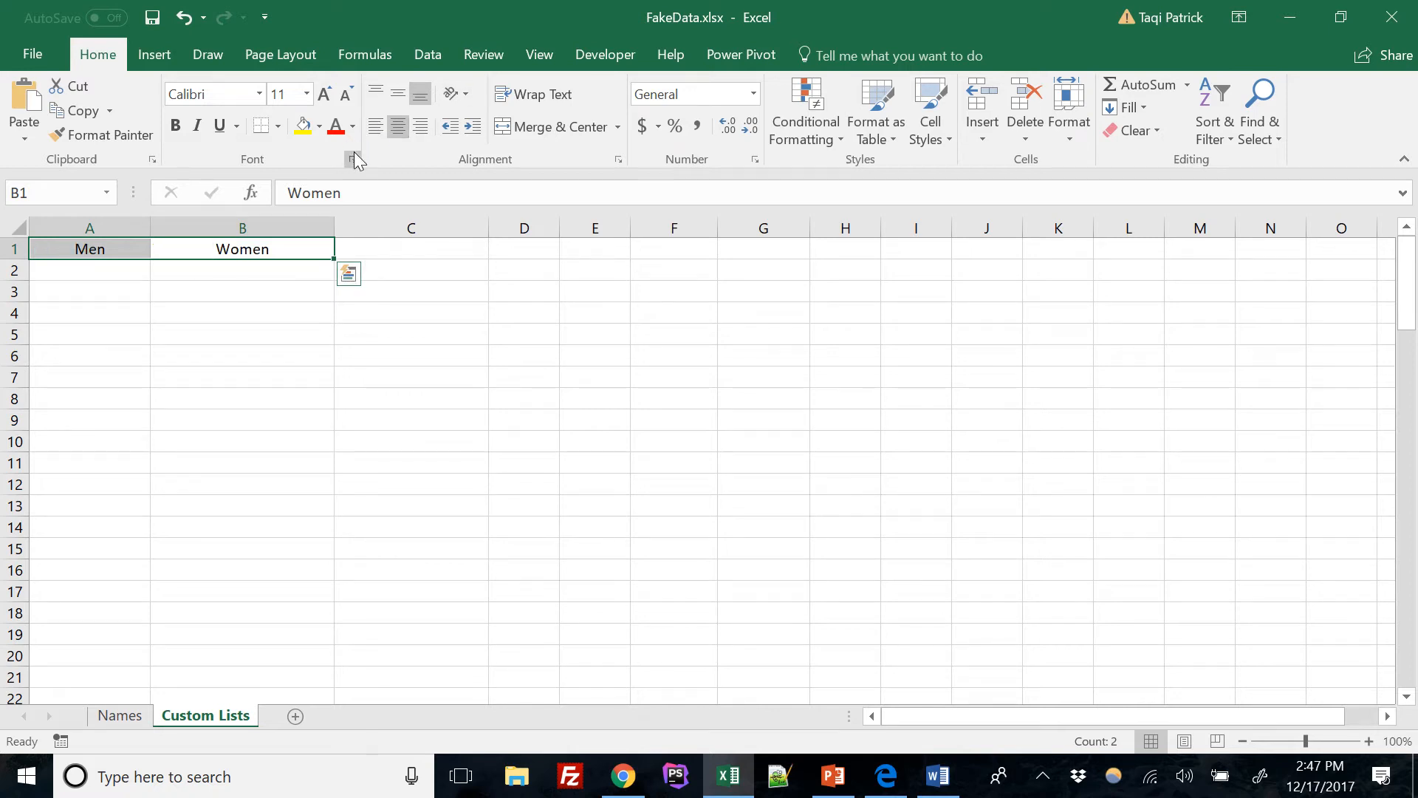
{"action": "left_click", "coordinate": [307, 95]}
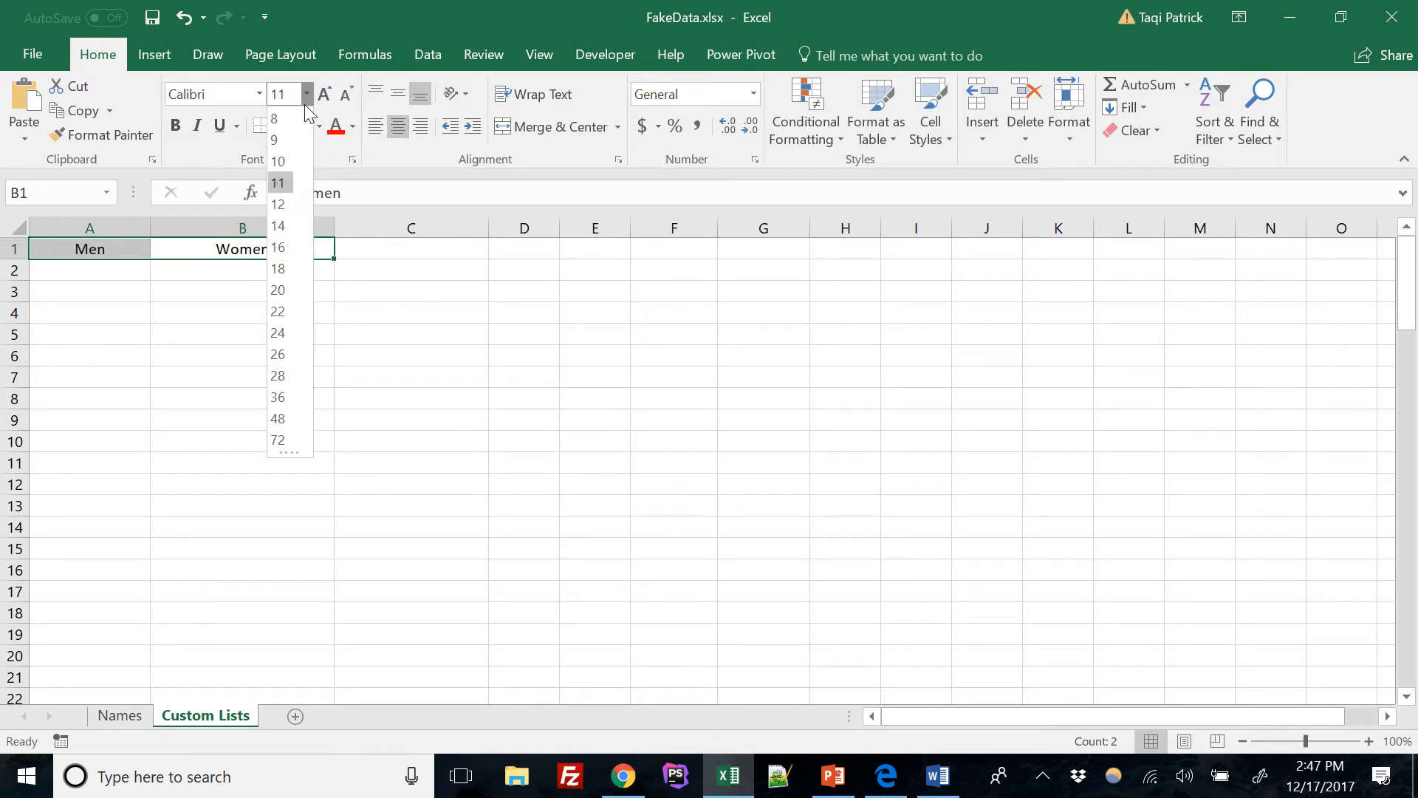
{"action": "left_click", "coordinate": [283, 205]}
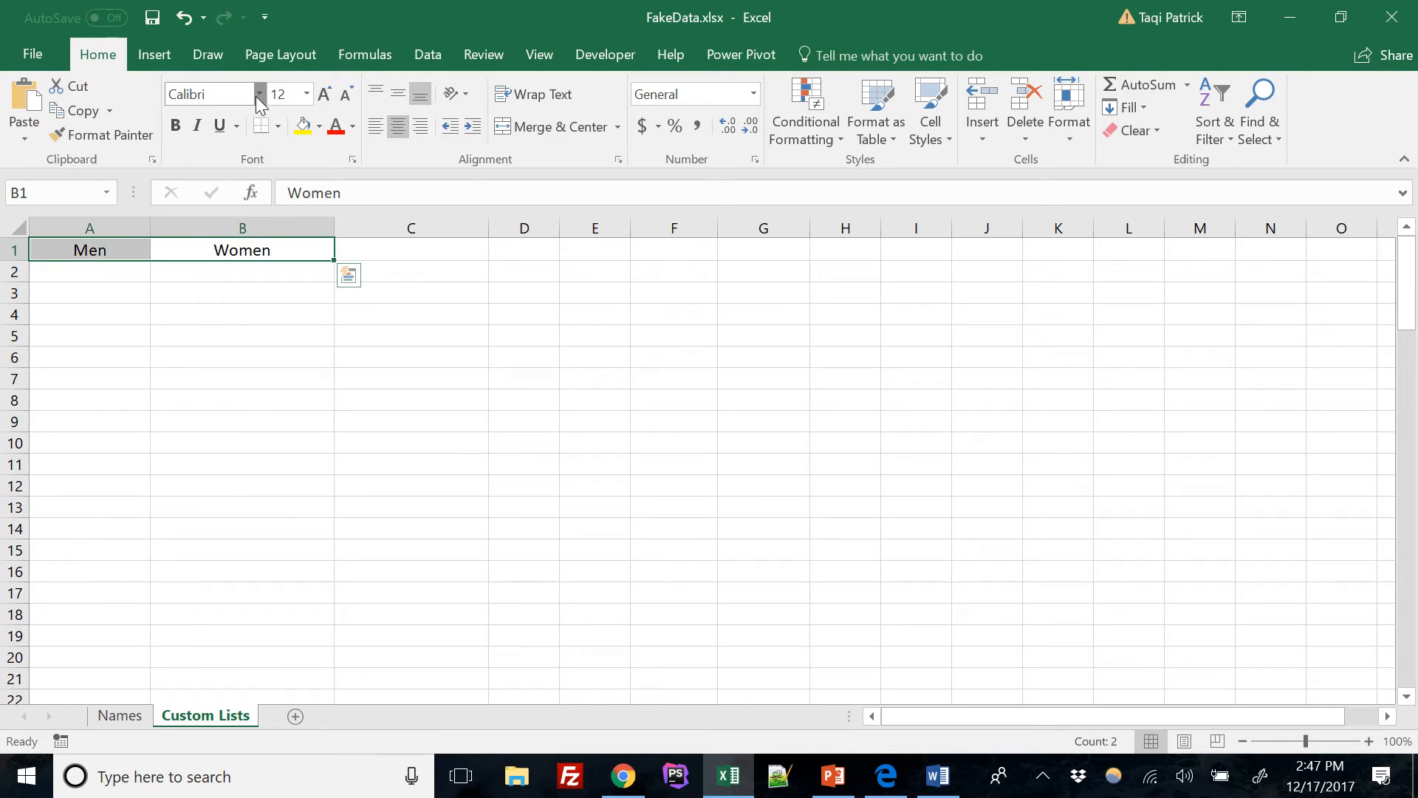
- Set the font of the A1:B1 headers to Arial and their font color to Automatic
{"action": "left_click", "coordinate": [259, 96]}
{"action": "left_click", "coordinate": [259, 96]}
{"action": "left_click", "coordinate": [260, 95]}
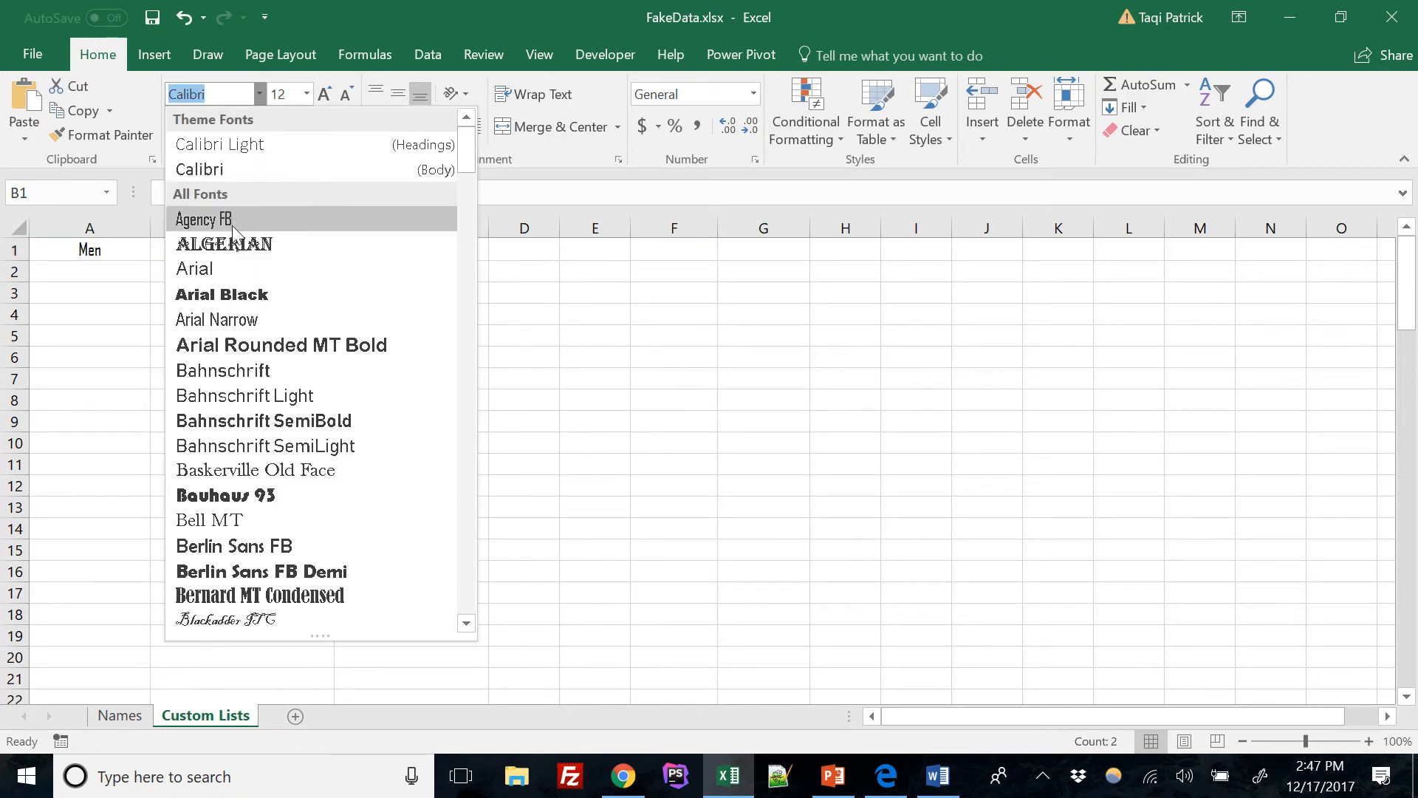
{"action": "left_click", "coordinate": [219, 270]}
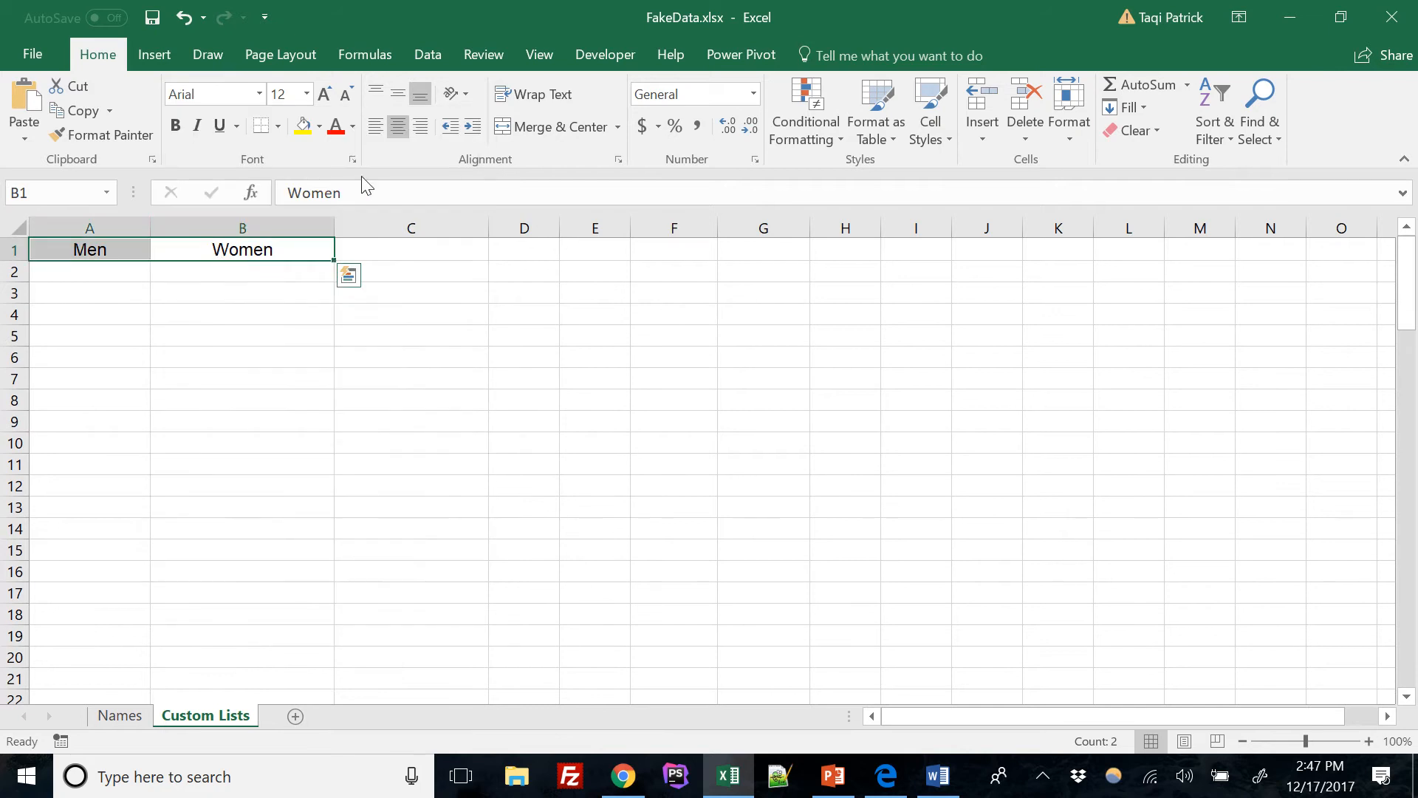
{"action": "left_click", "coordinate": [335, 126]}
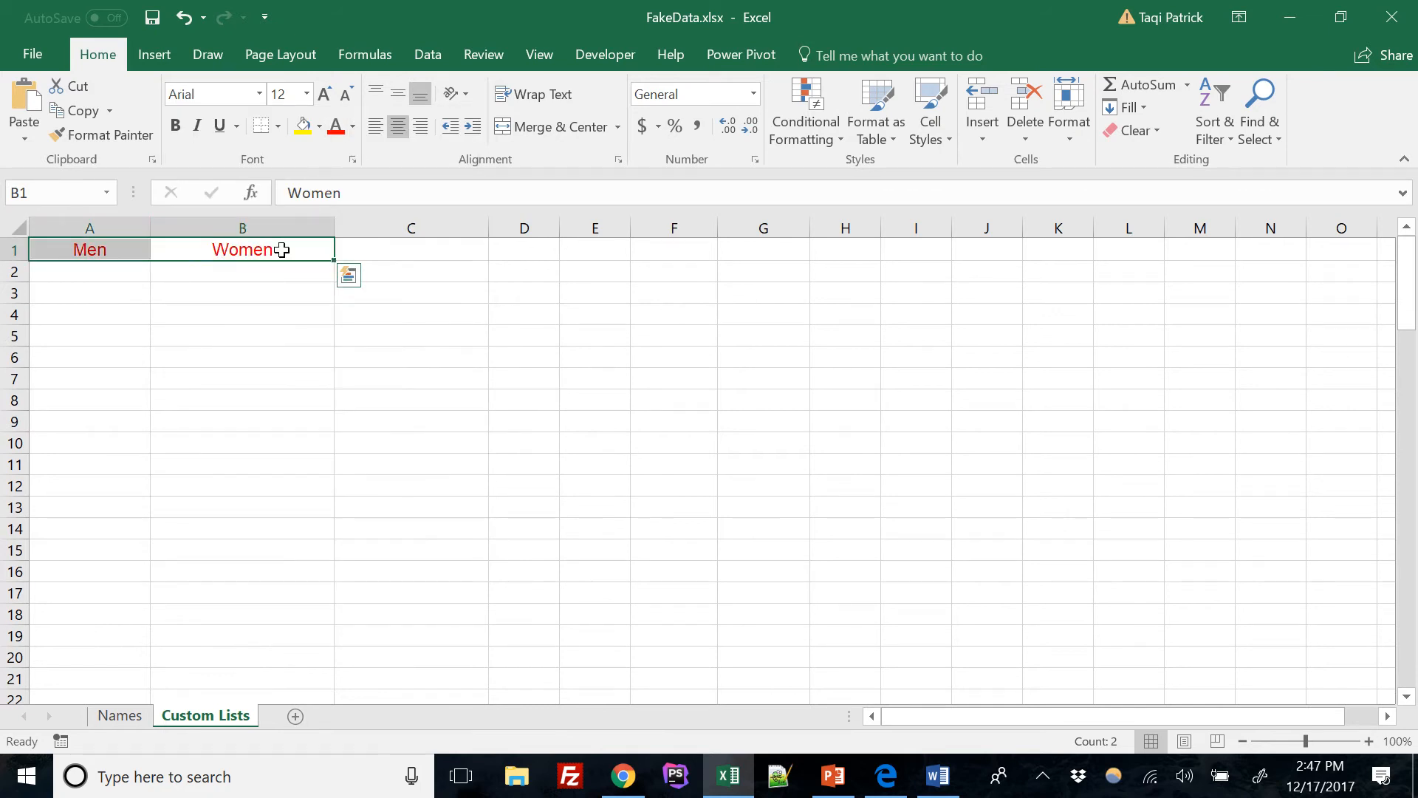
{"action": "left_click", "coordinate": [354, 127]}
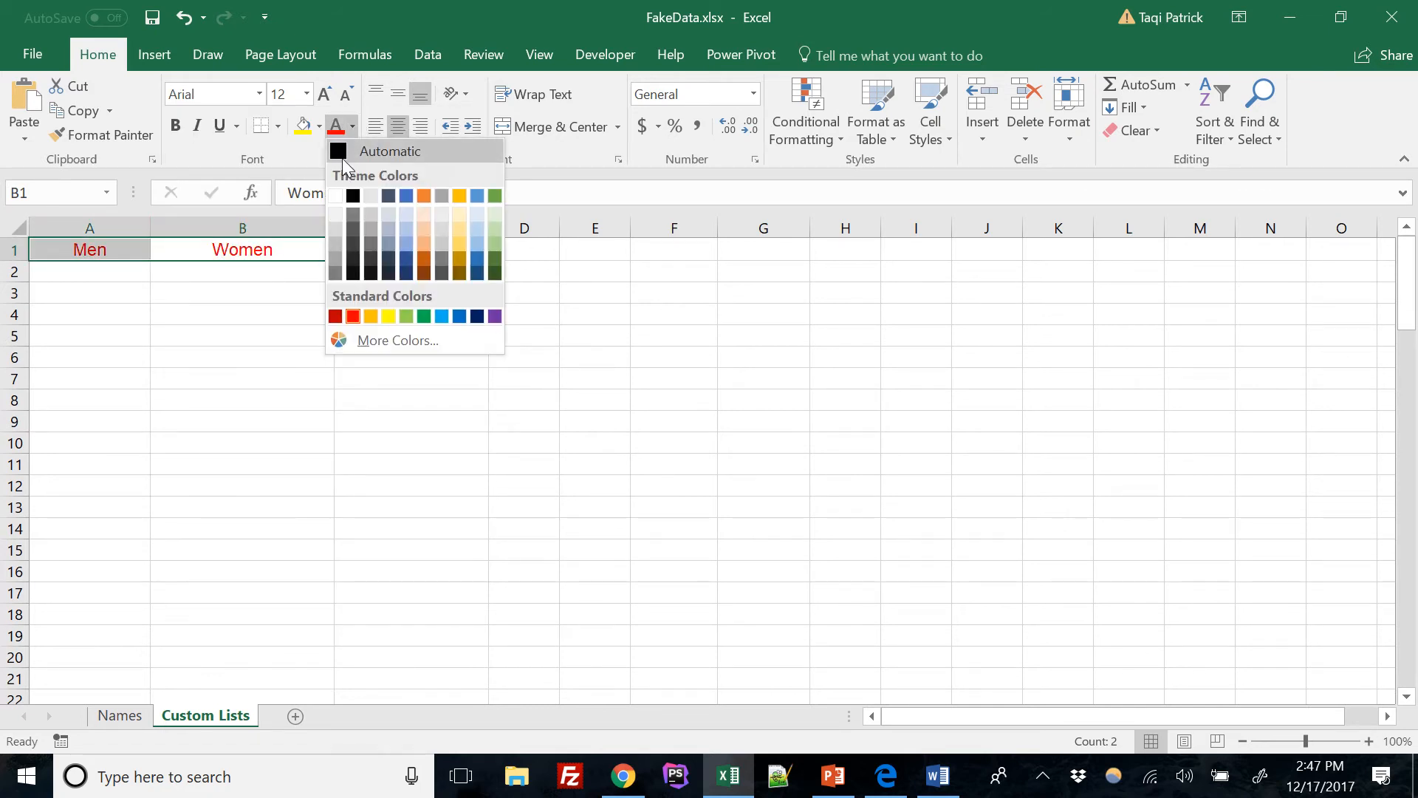
{"action": "left_click", "coordinate": [339, 152]}
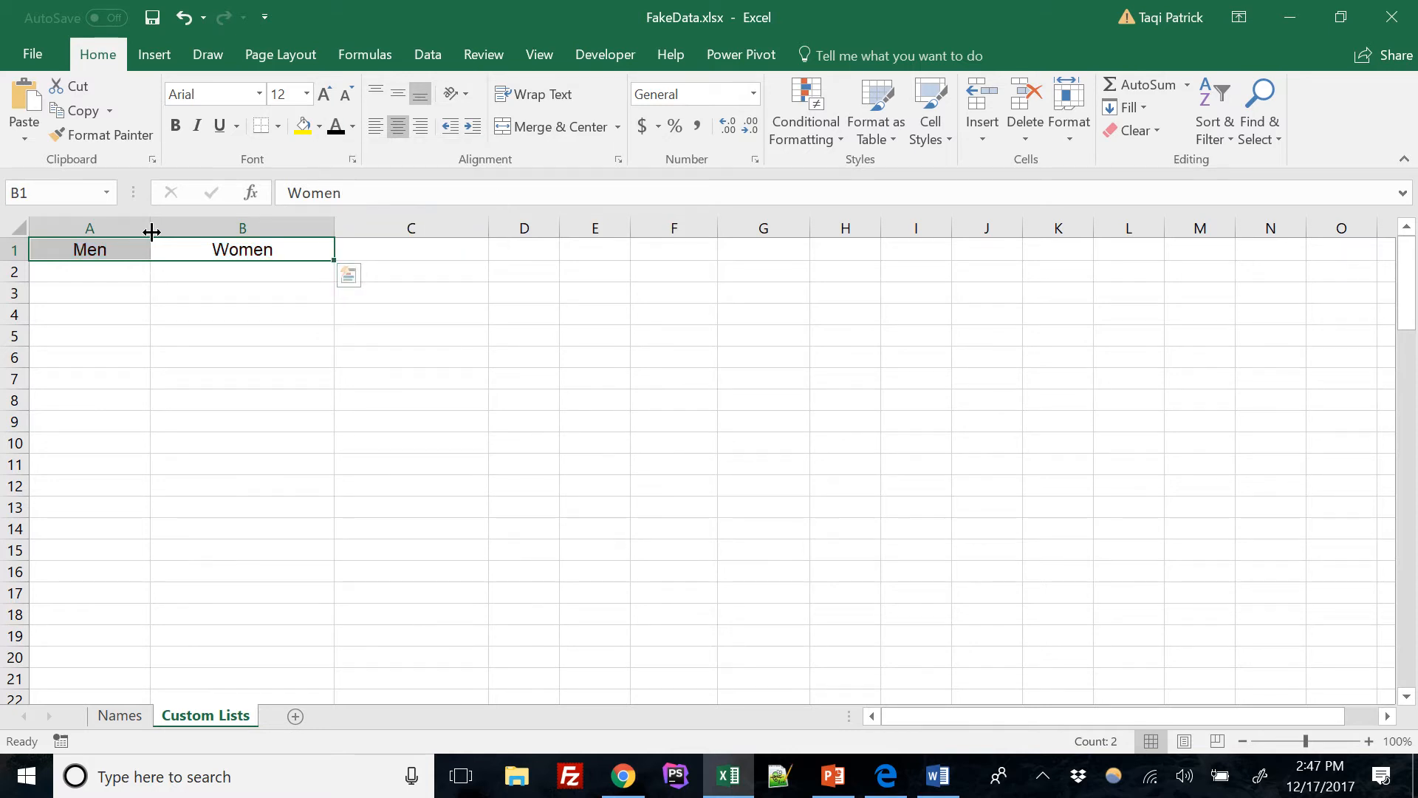
- Widen column A to more than twice its width and select cell A2
{"action": "left_click_drag", "start_coordinate": [150, 231], "coordinate": [351, 287]}
{"action": "left_click", "coordinate": [148, 279]}
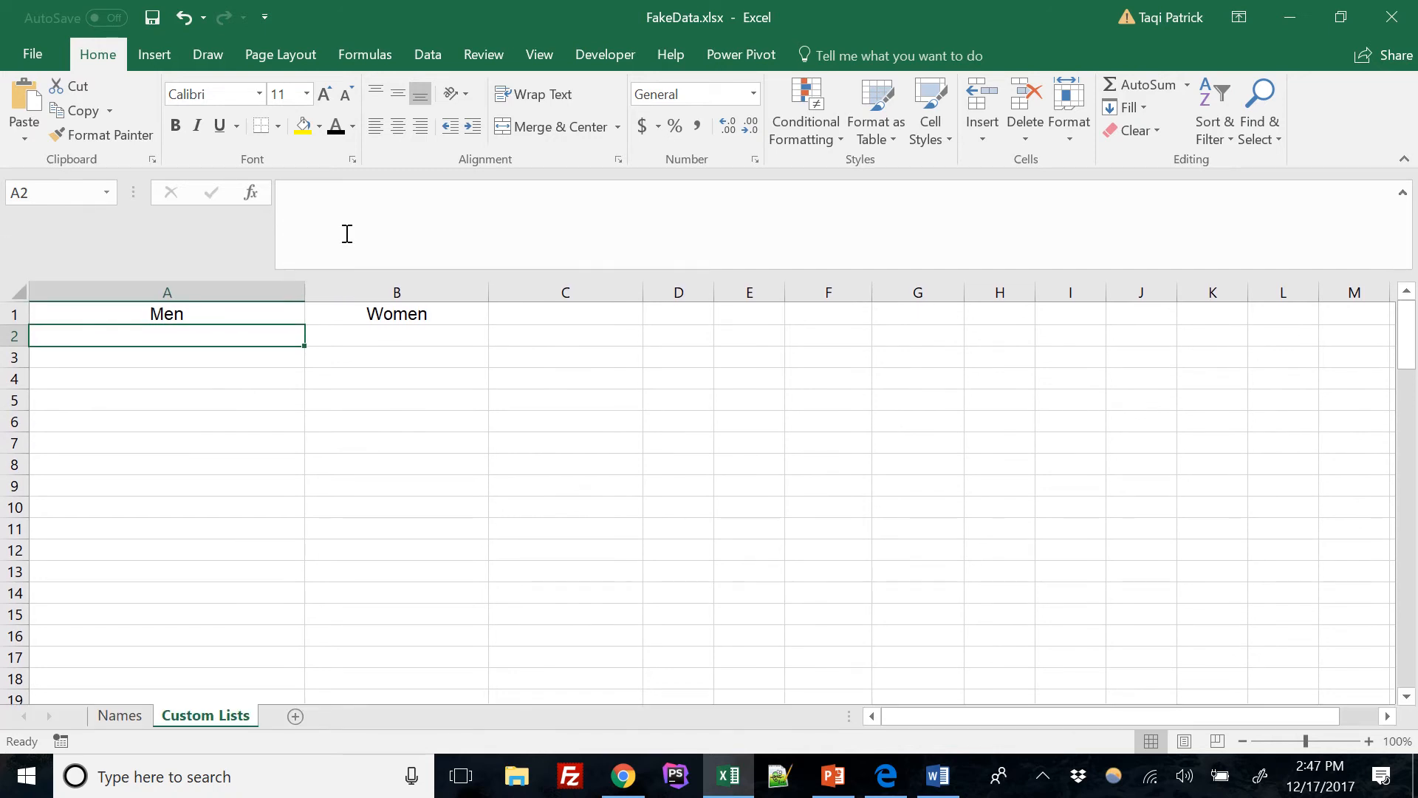
- Start a formula in A2 under the Men header with the INDEX function
{"action": "left_click", "coordinate": [310, 188]}
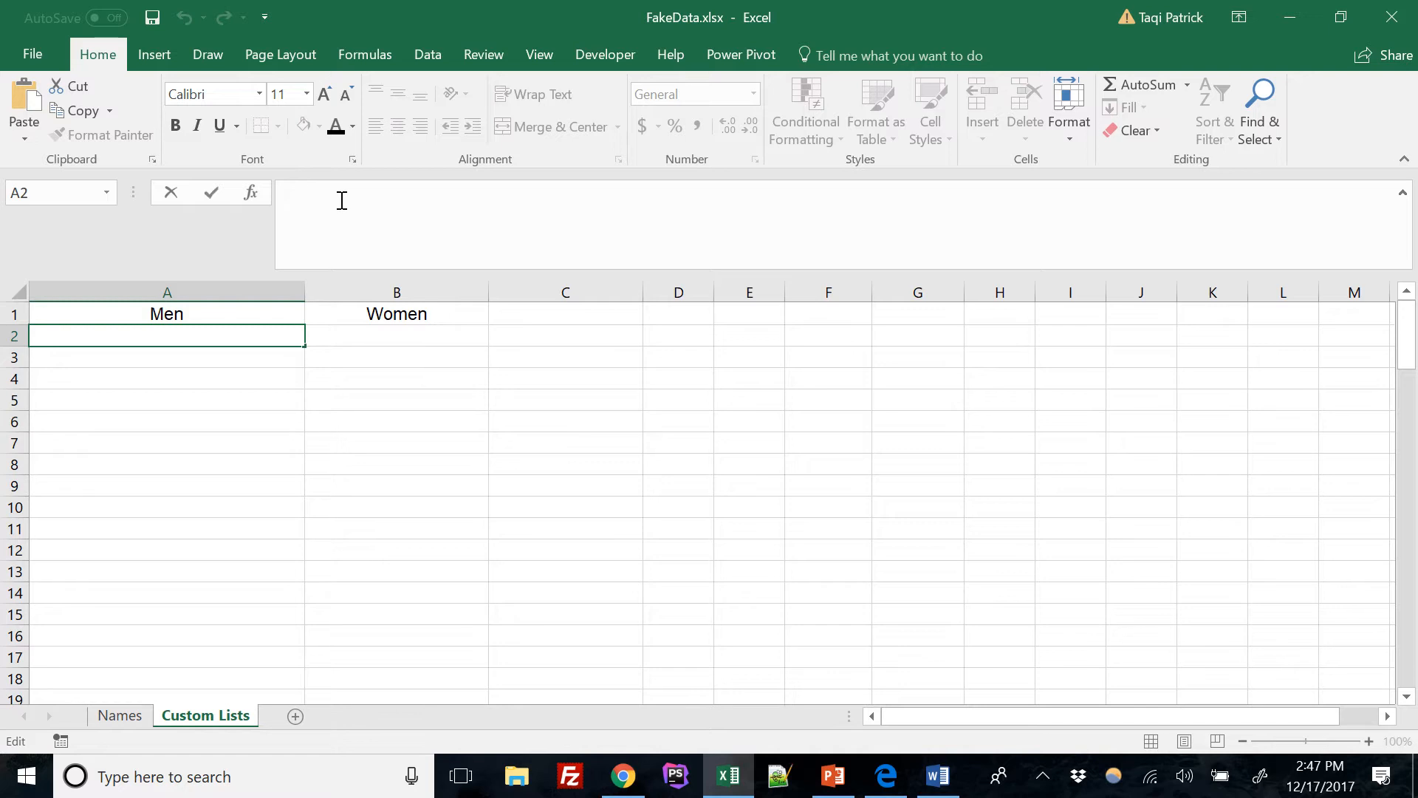
{"action": "type", "text": "="}
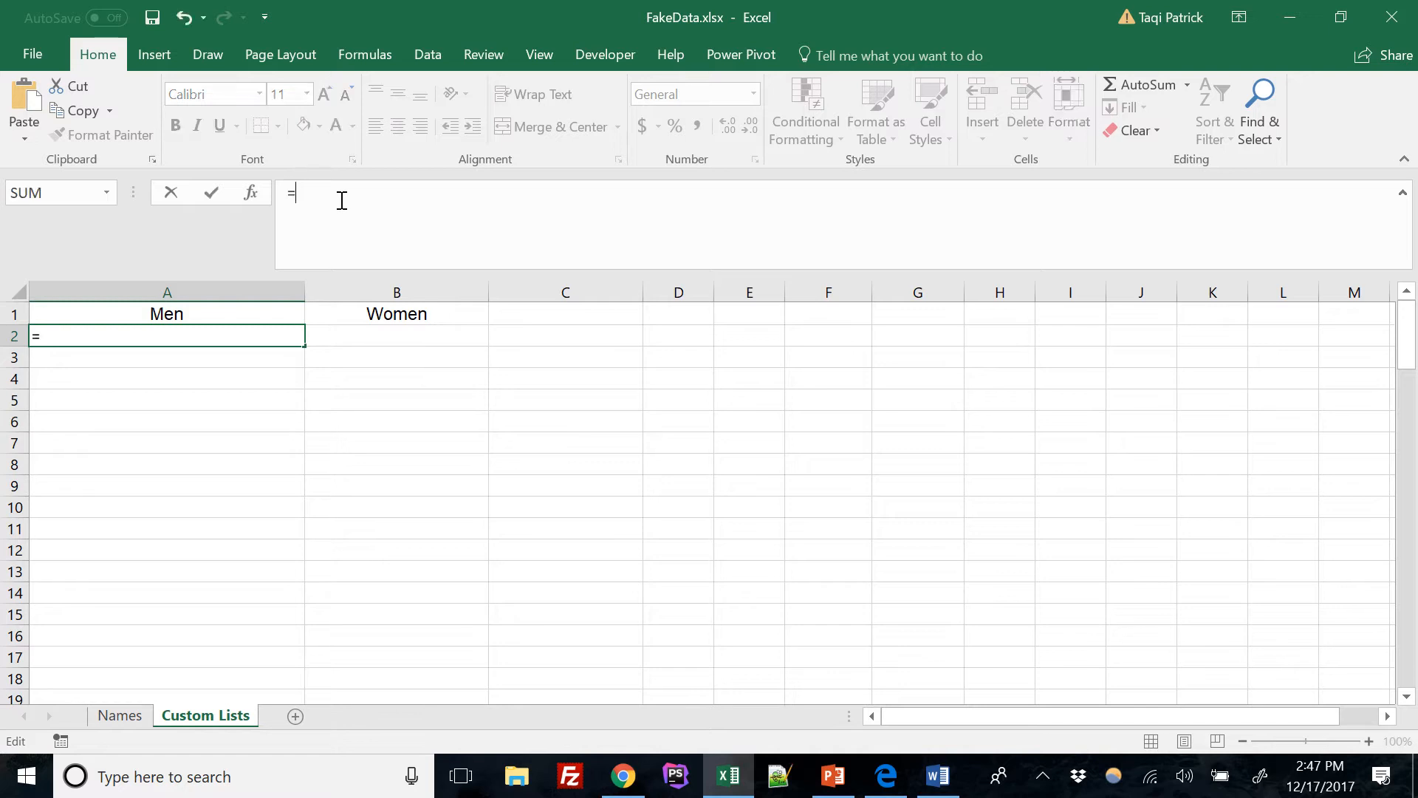
{"action": "type", "text": "ine"}
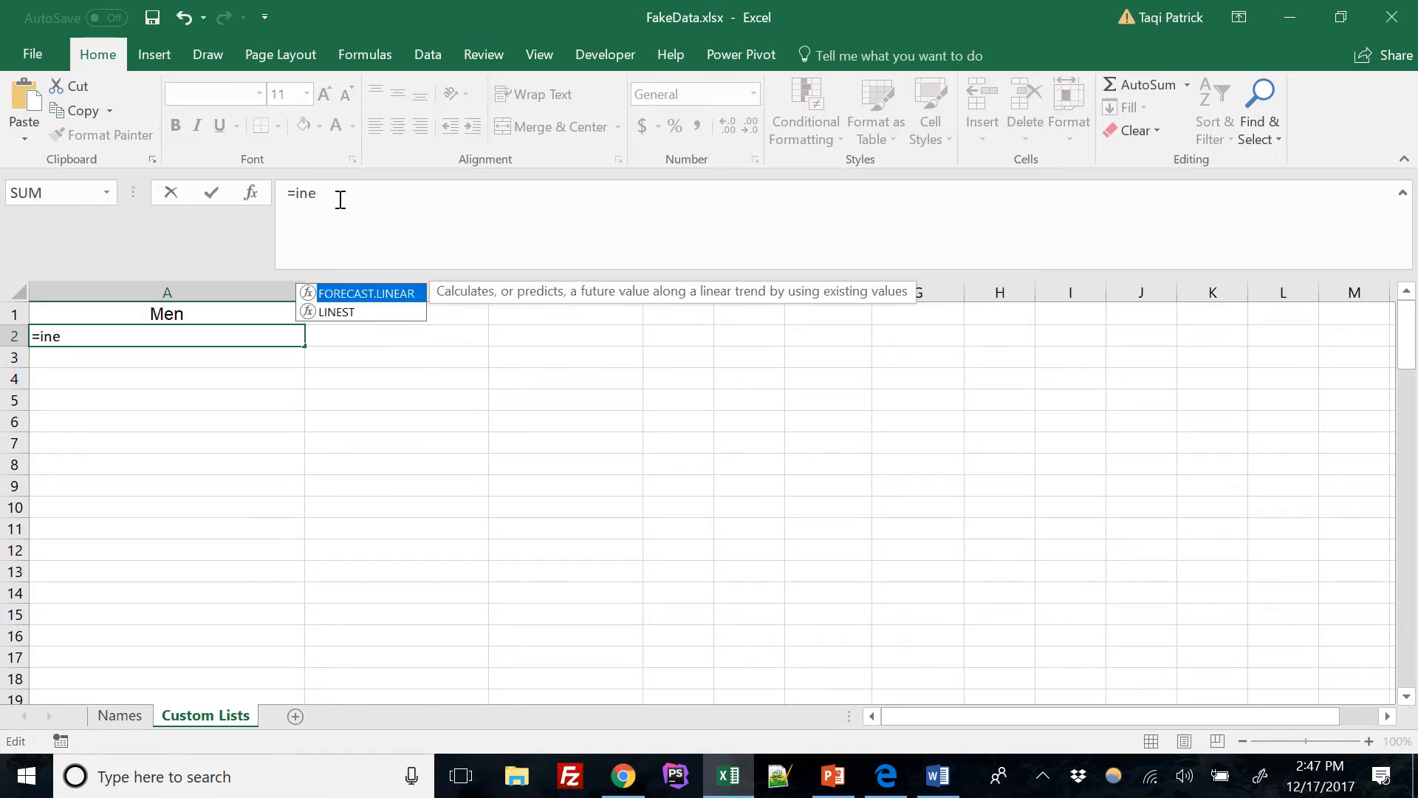
{"action": "key", "text": "BackSpace"}
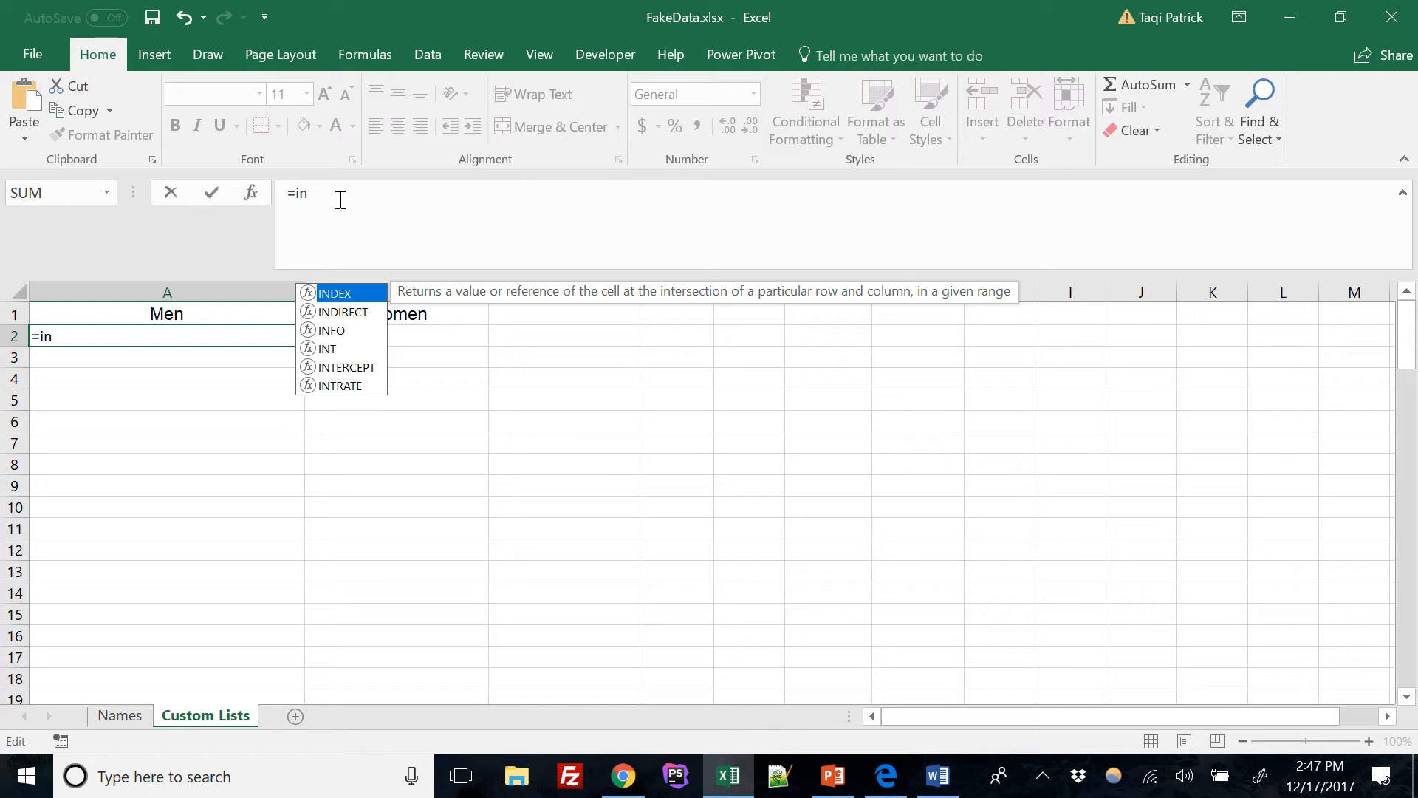
{"action": "key", "text": "Tab"}
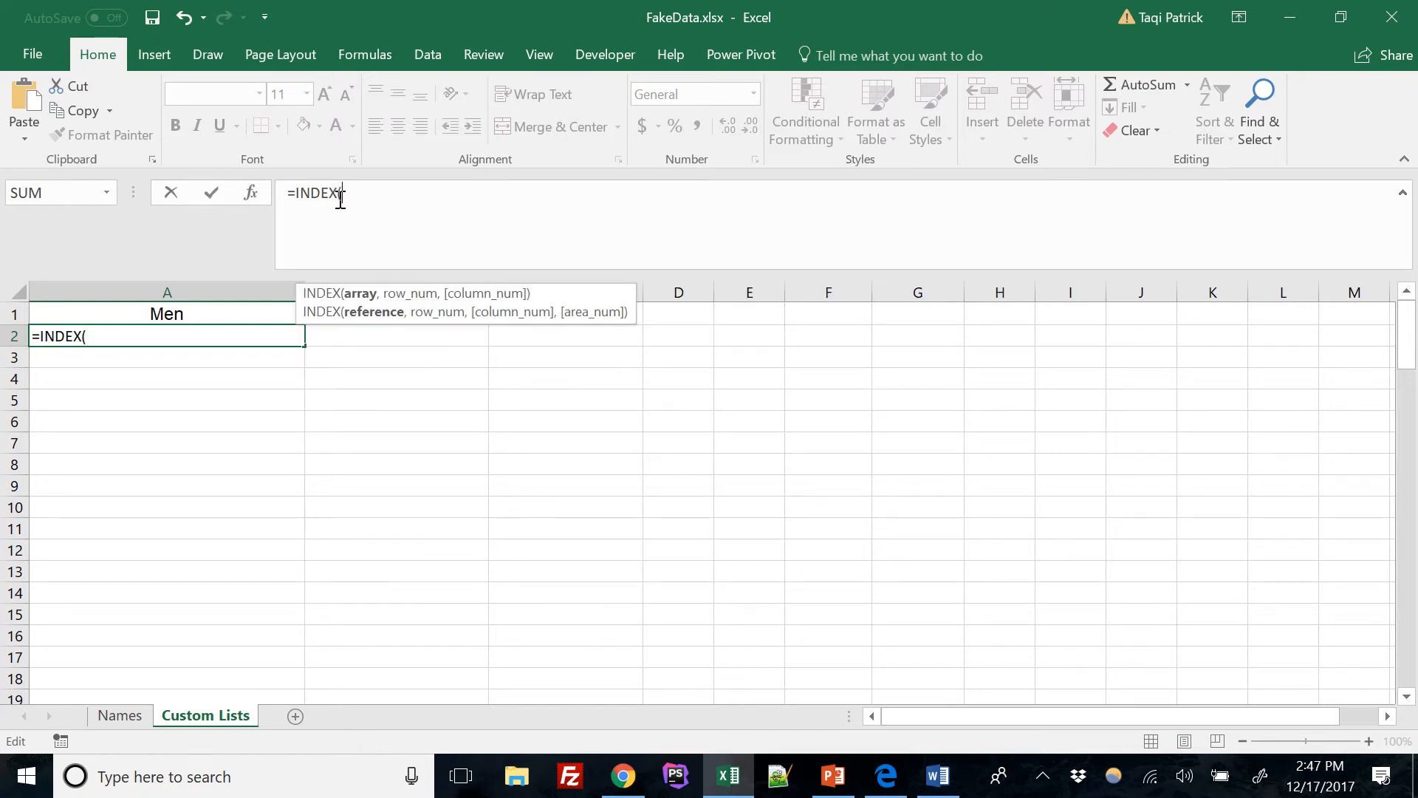
{"action": "type", "text": "("}
- Set the start of the INDEX array in A2 to cell A3 of the Names sheet, leaving a single Names! prefix
{"action": "left_click", "coordinate": [115, 715]}
{"action": "key", "text": "BackSpace"}
{"action": "type", "text": "Names!"}
{"action": "left_click", "coordinate": [115, 720]}
{"action": "left_click", "coordinate": [59, 356]}
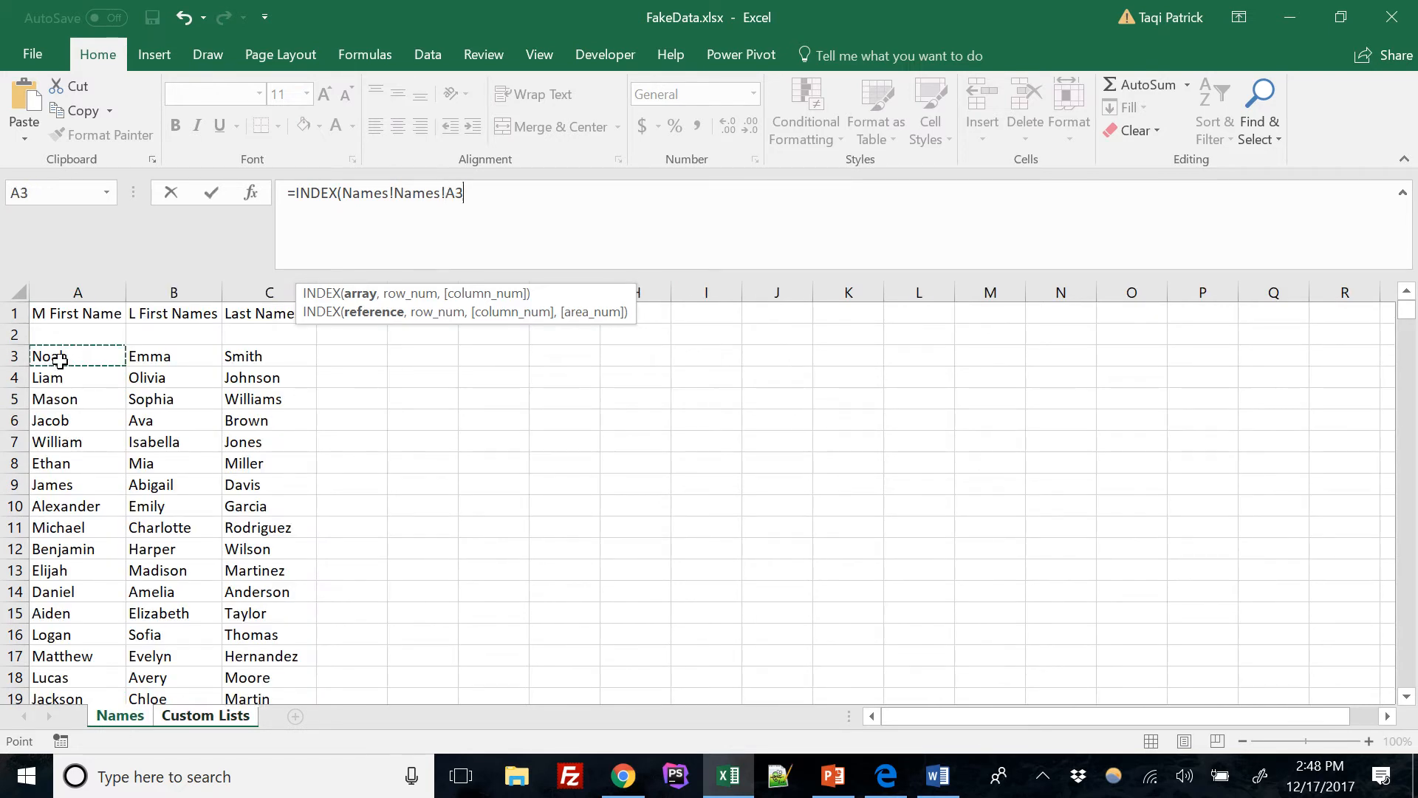
{"action": "left_click", "coordinate": [393, 195]}
{"action": "key", "text": "BackSpace"}
{"action": "key", "text": "BackSpace"}
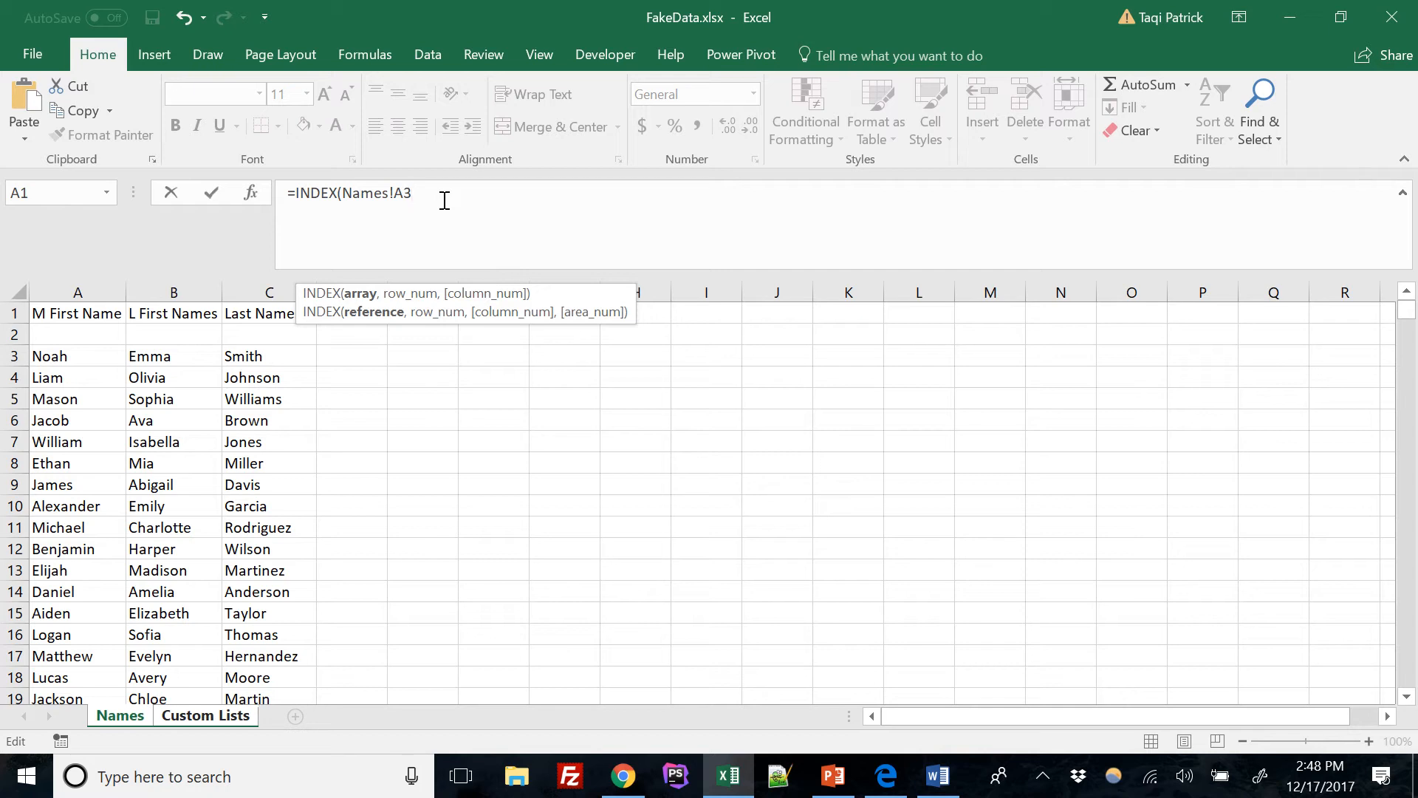
- Complete the A2 formula with Names!A1003 as the array end and 5 as the row number, and enter it
{"action": "type", "text": ":Names!A1003,"}
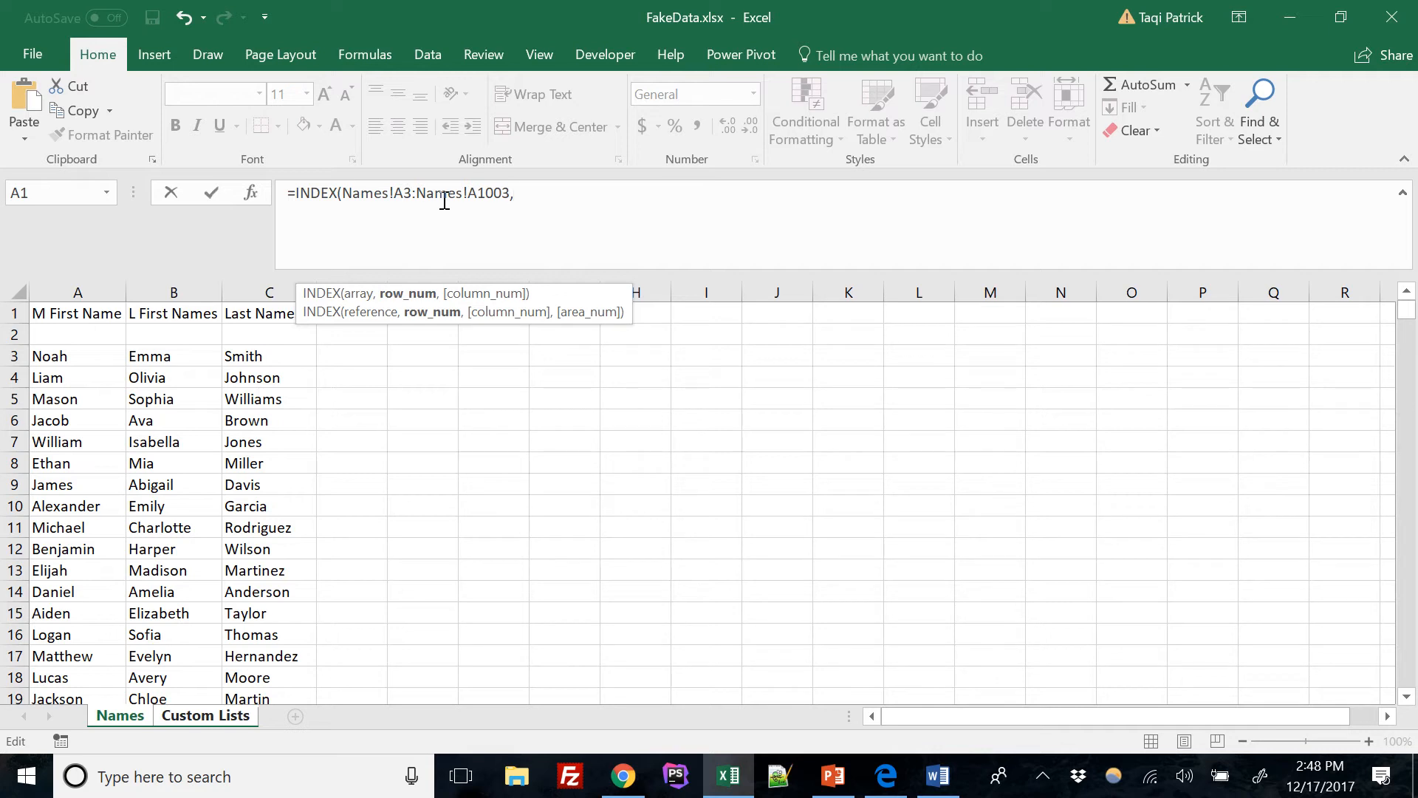
{"action": "type", "text": "5)"}
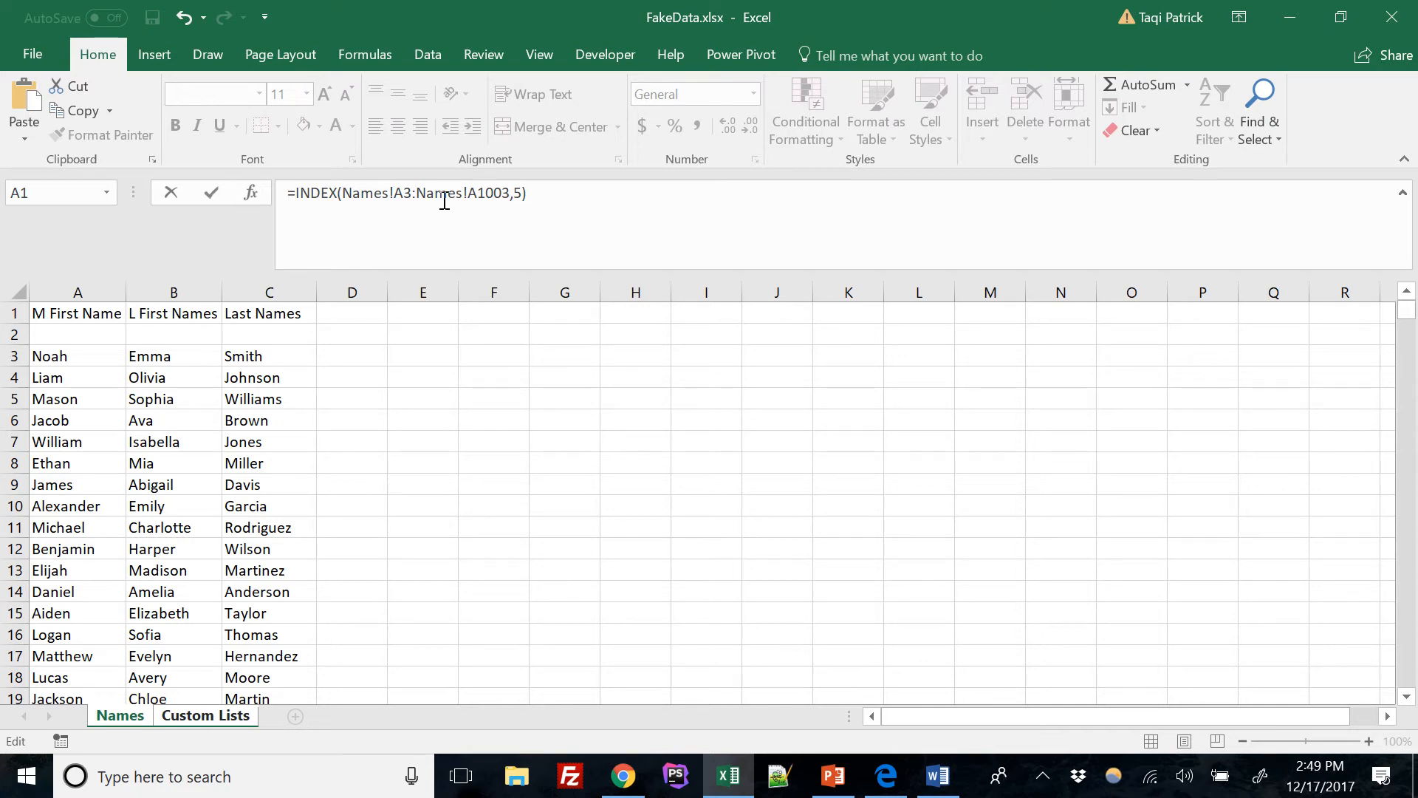
{"action": "key", "text": "Return"}
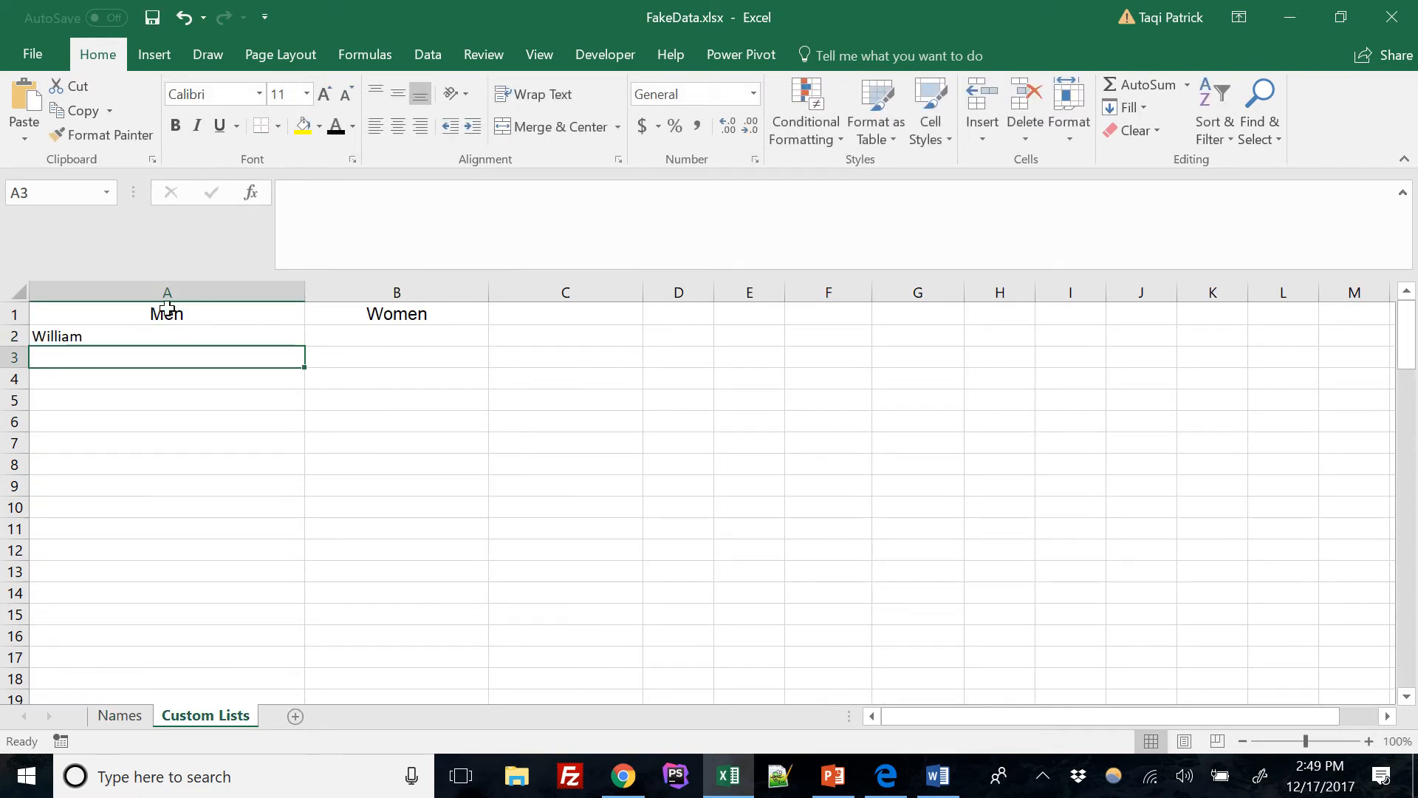
- Compare the A2 formula and its result with the fifth entry of the M First Name list on the Names sheet
{"action": "left_click", "coordinate": [163, 337]}
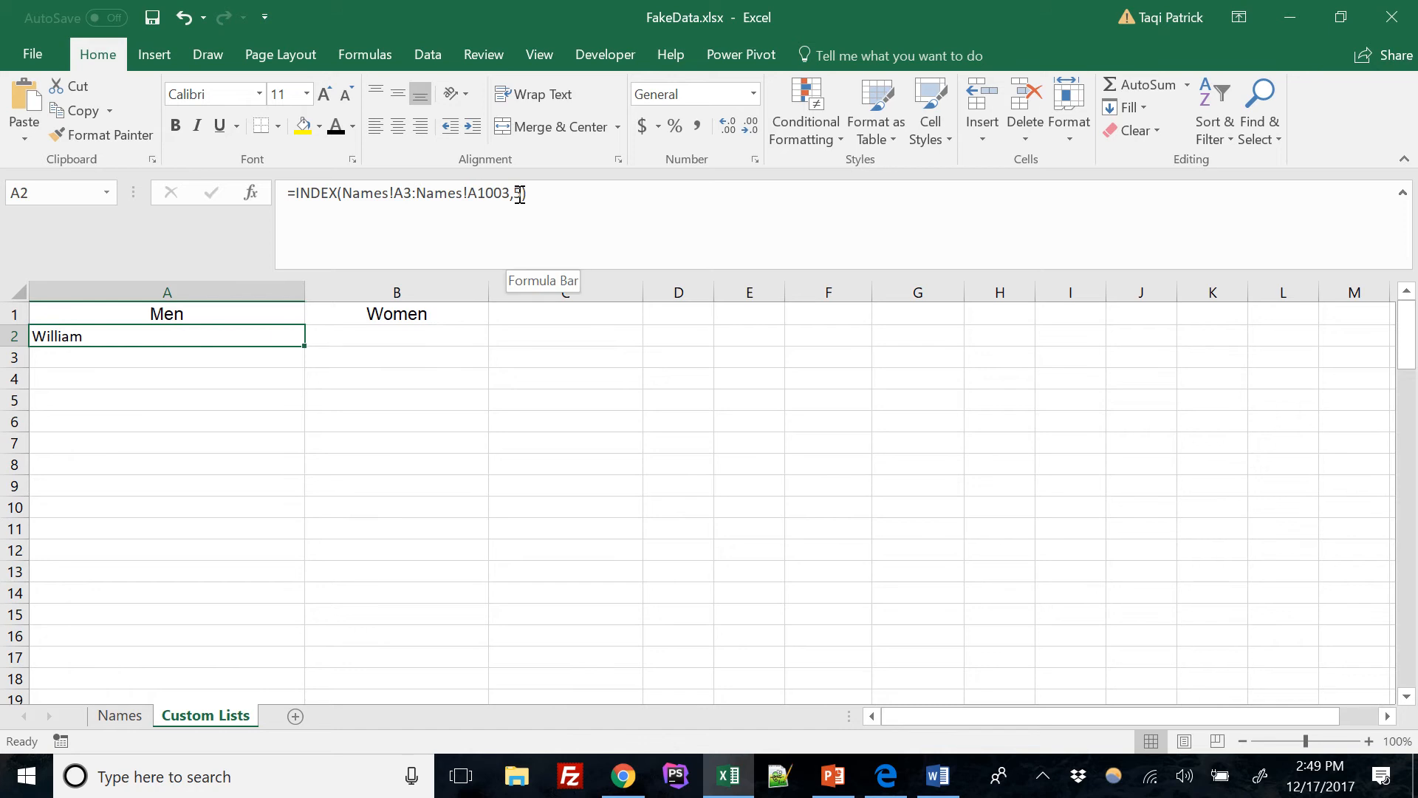
{"action": "left_click", "coordinate": [122, 717]}
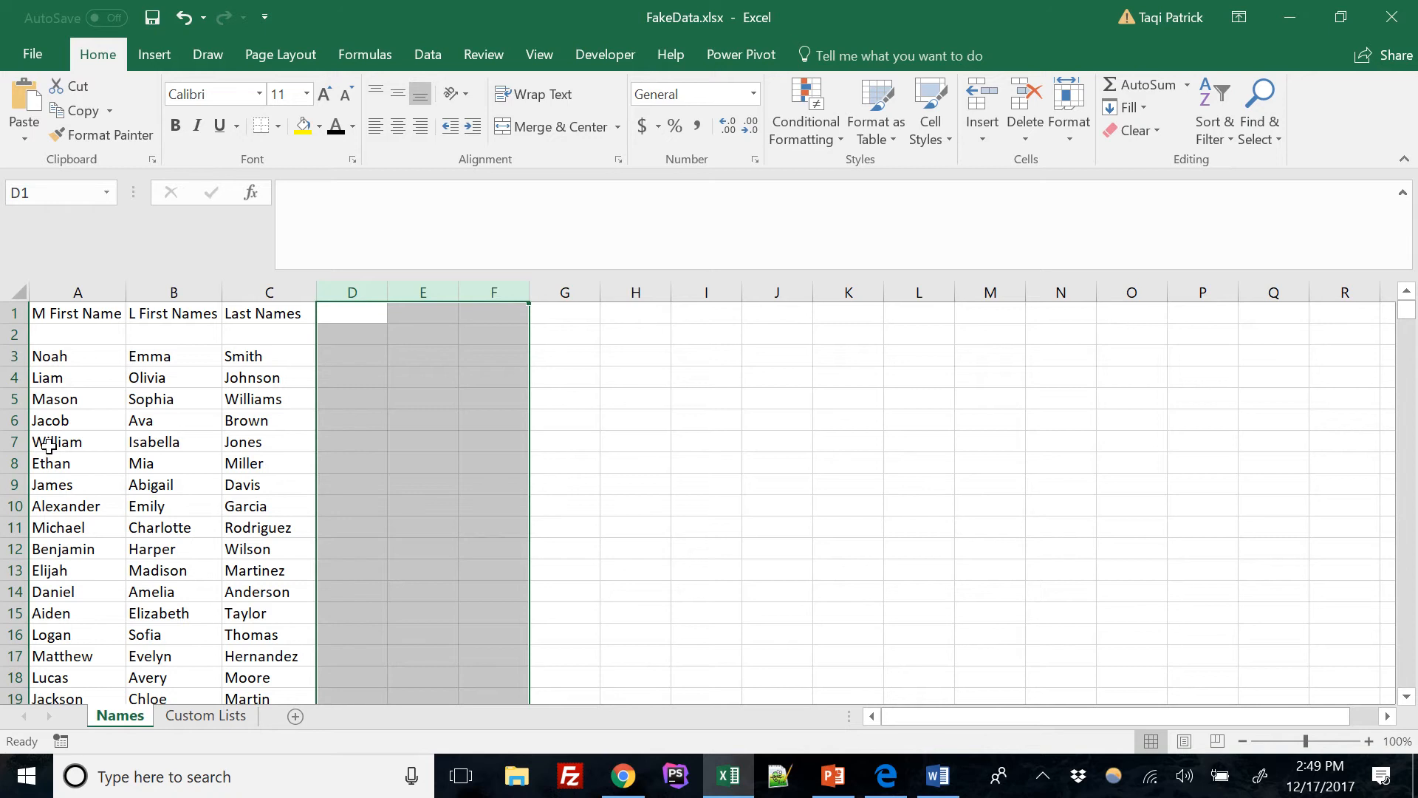
{"action": "left_click", "coordinate": [198, 715]}
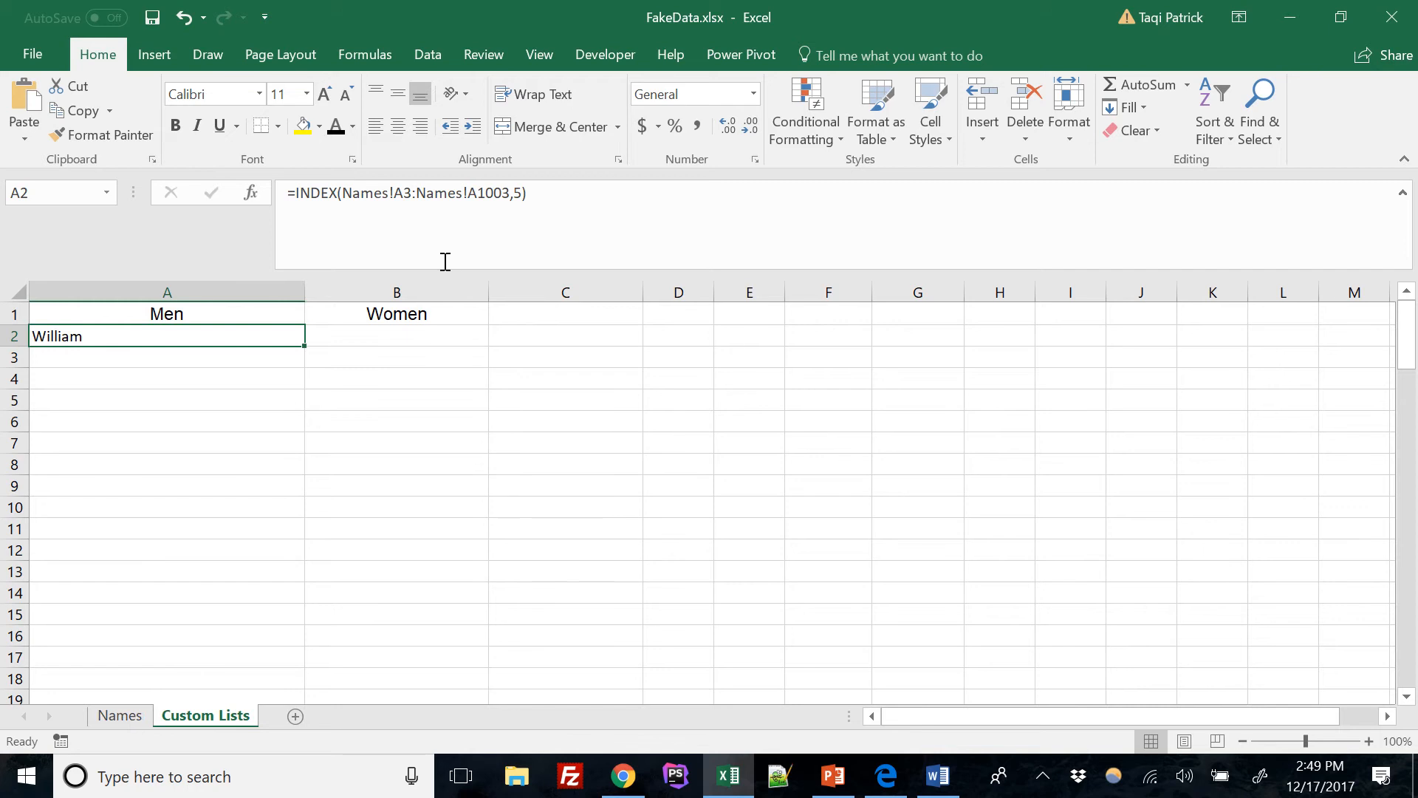
{"action": "left_click", "coordinate": [137, 722]}
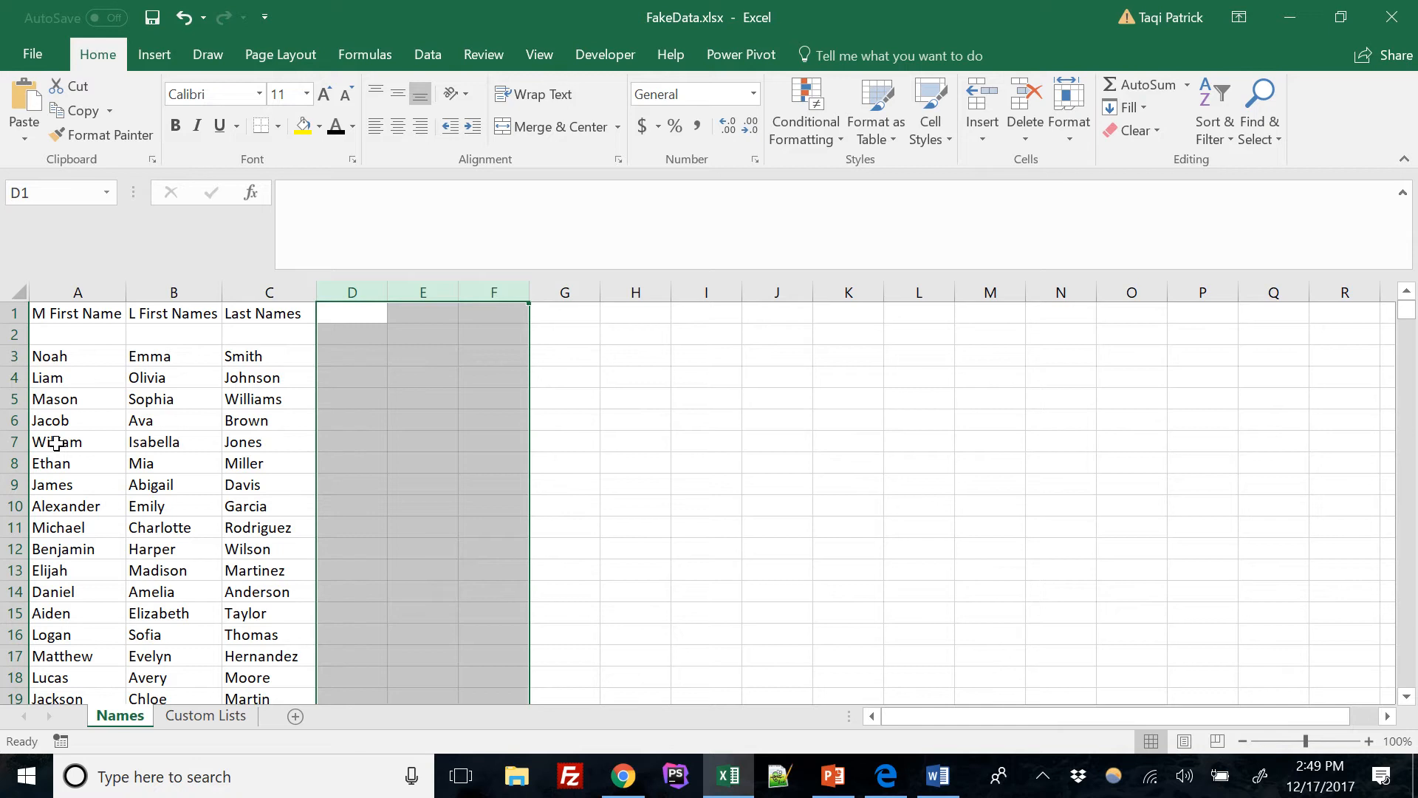
{"action": "left_click", "coordinate": [180, 715]}
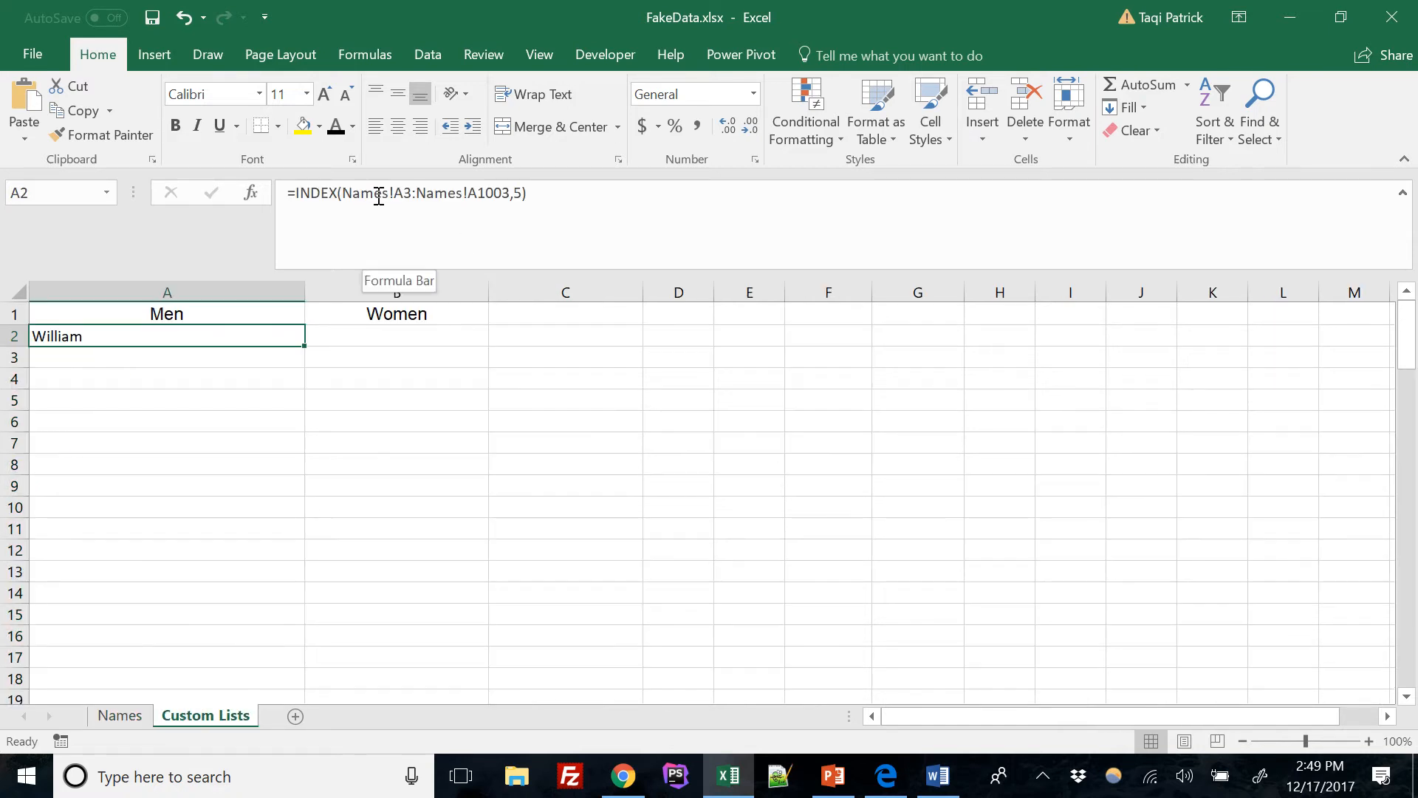
- Replace the row number in the A2 formula with RANDBETWEEN(3,1003) and enter the formula
{"action": "left_click", "coordinate": [516, 193]}
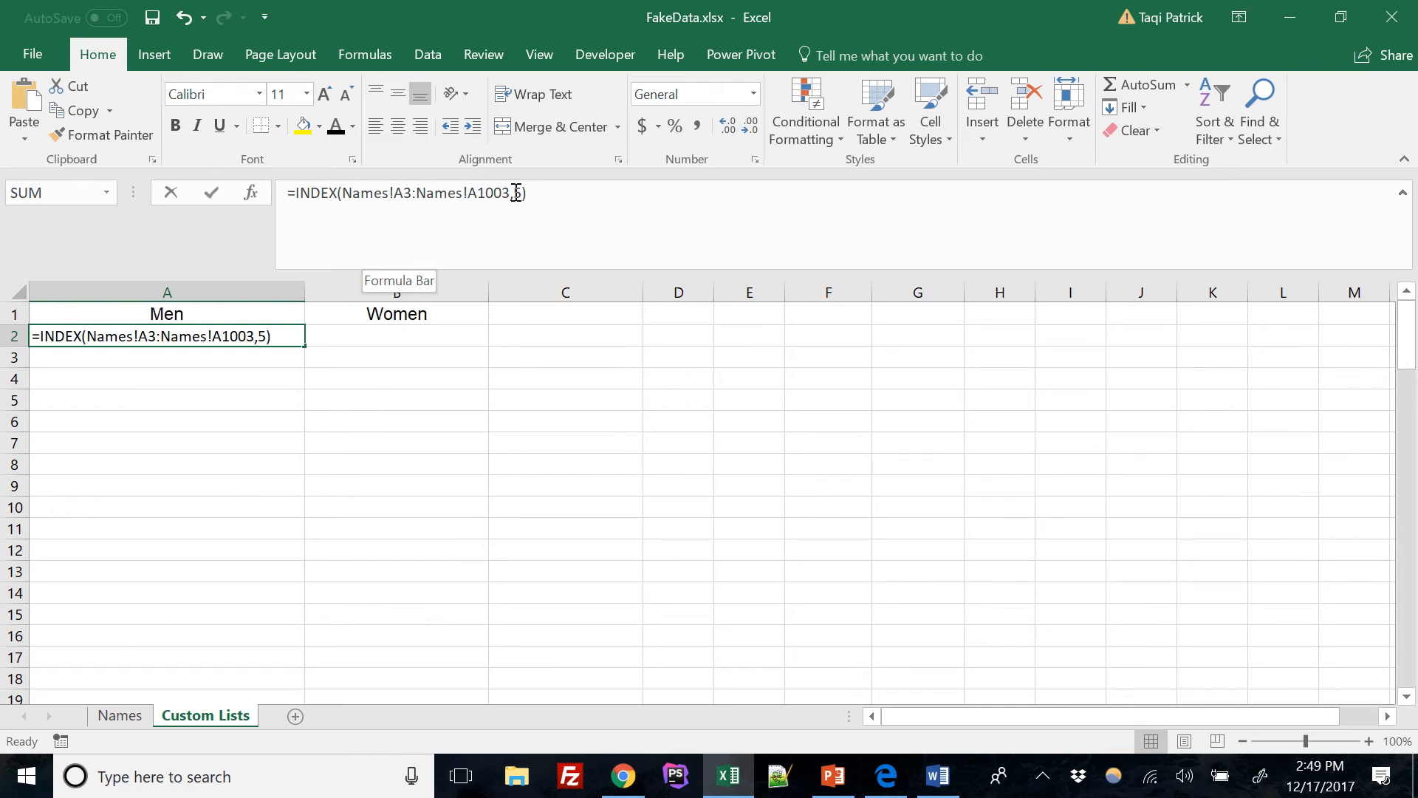
{"action": "double_click", "coordinate": [516, 193]}
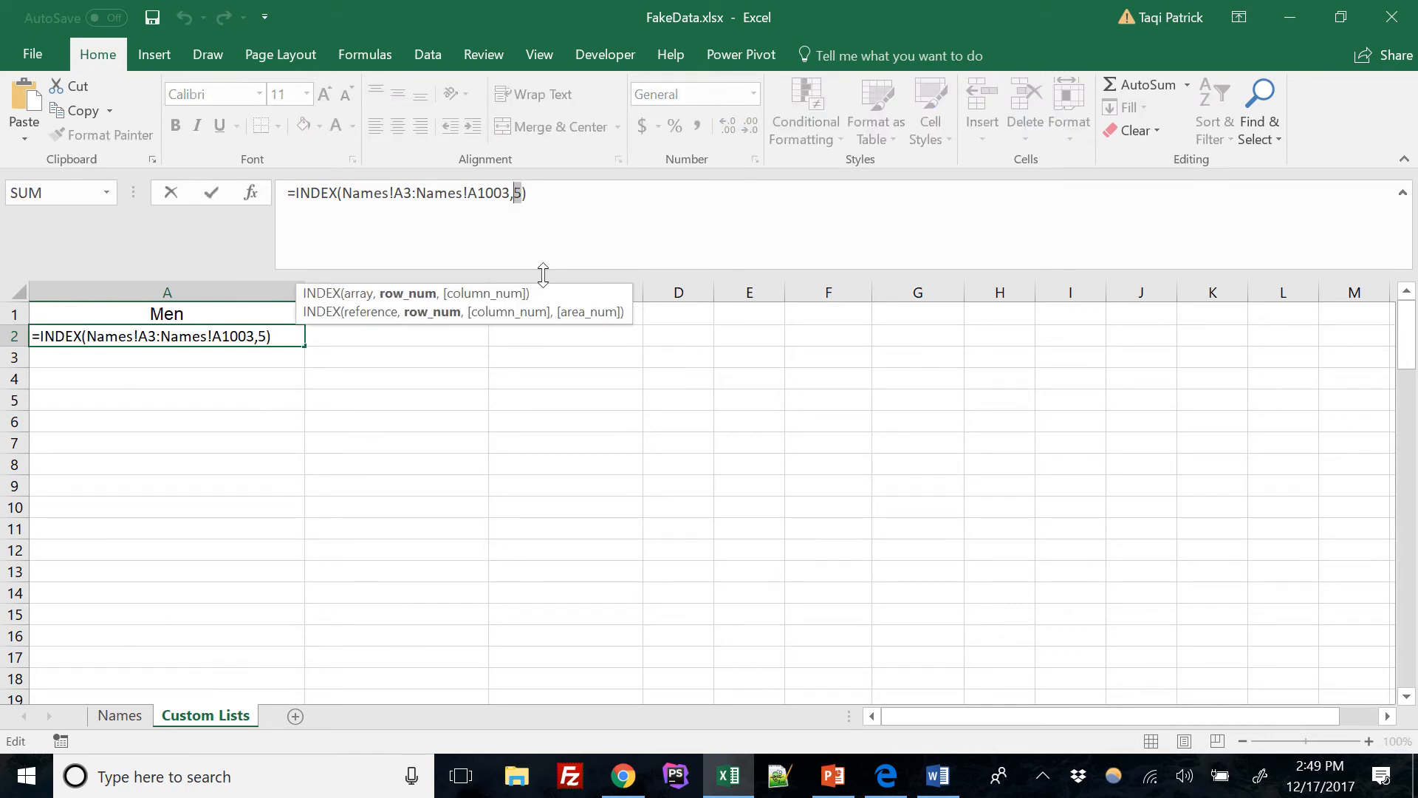
{"action": "type", "text": "ran"}
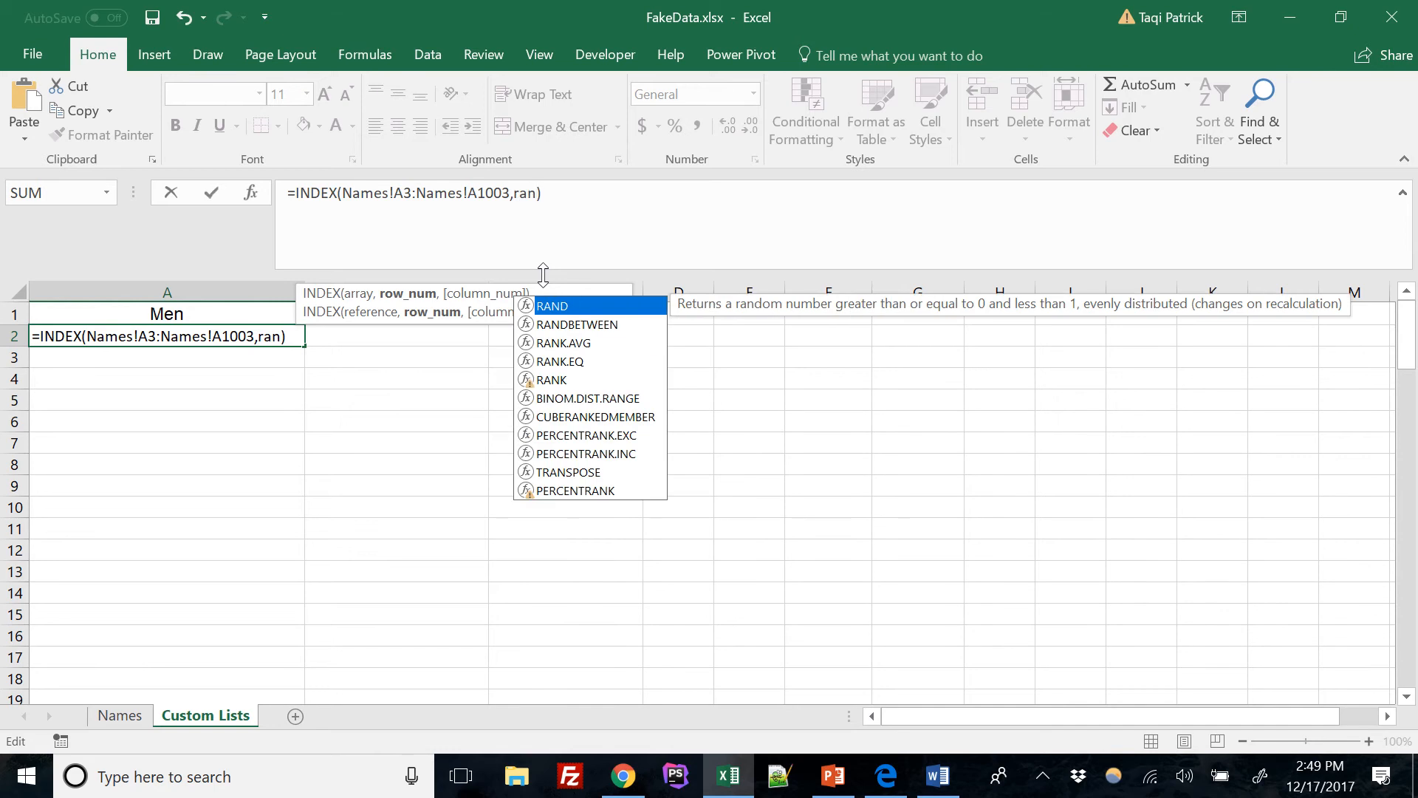
{"action": "left_click", "coordinate": [567, 329]}
{"action": "key", "text": "Tab"}
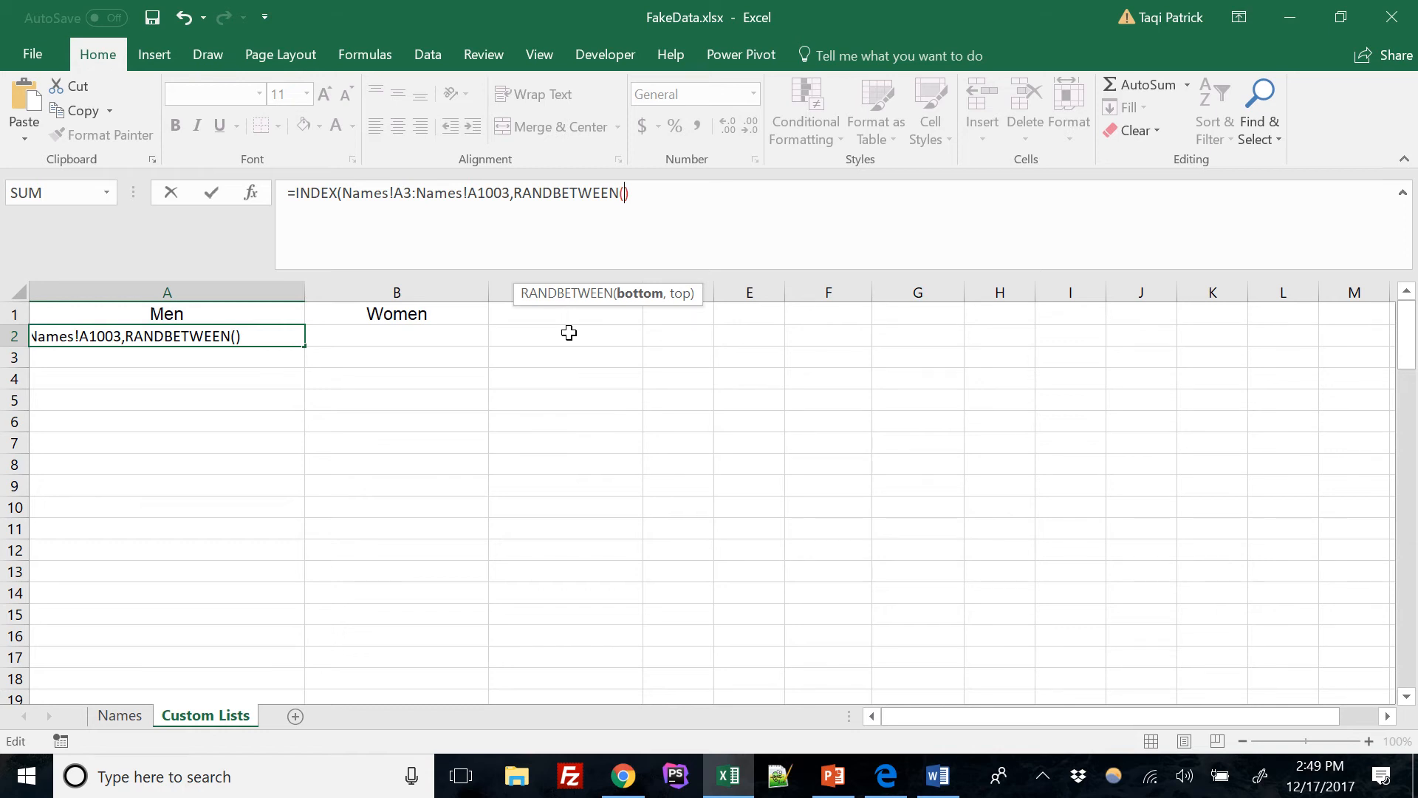
{"action": "type", "text": "3,"}
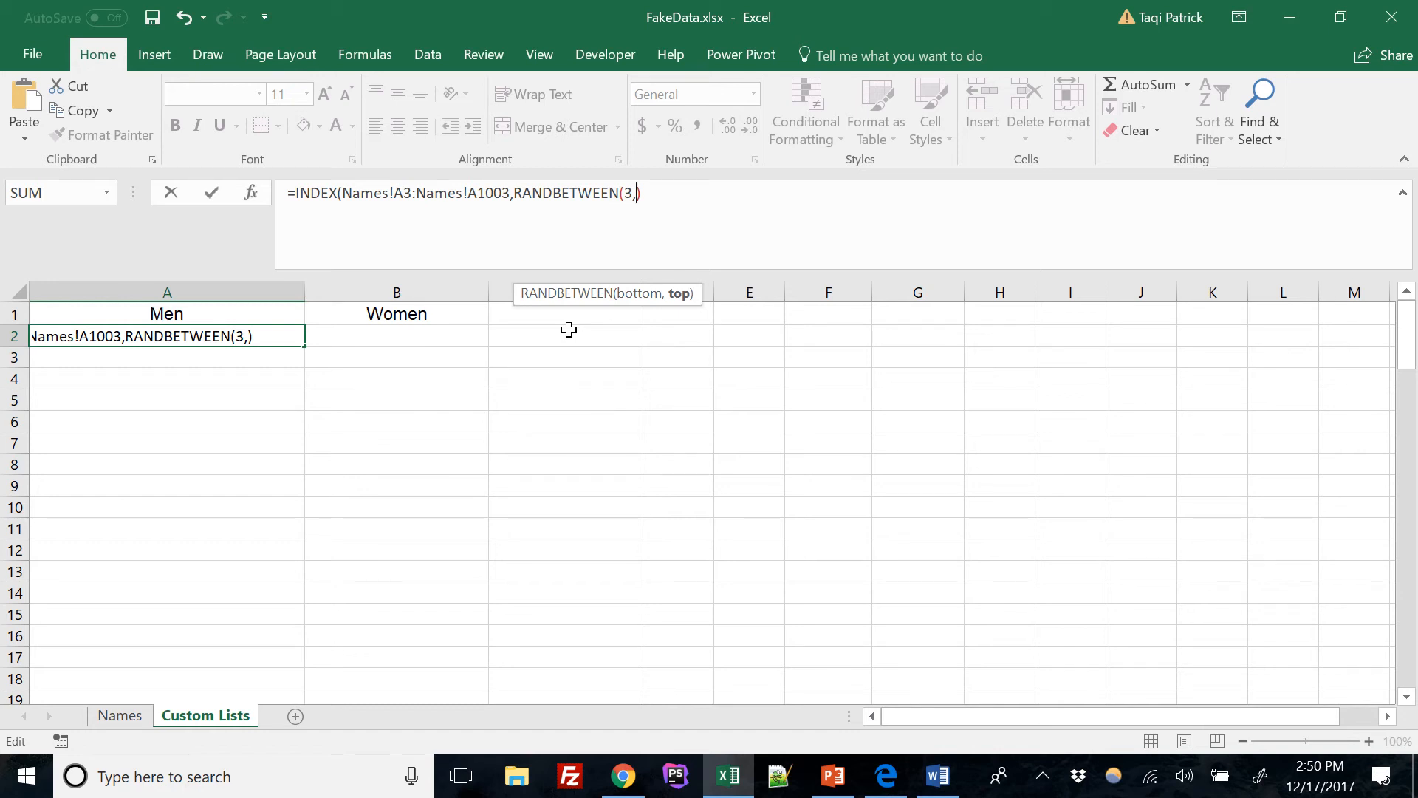
{"action": "type", "text": "1003"}
{"action": "key", "text": "Right"}
{"action": "type", "text": ")"}
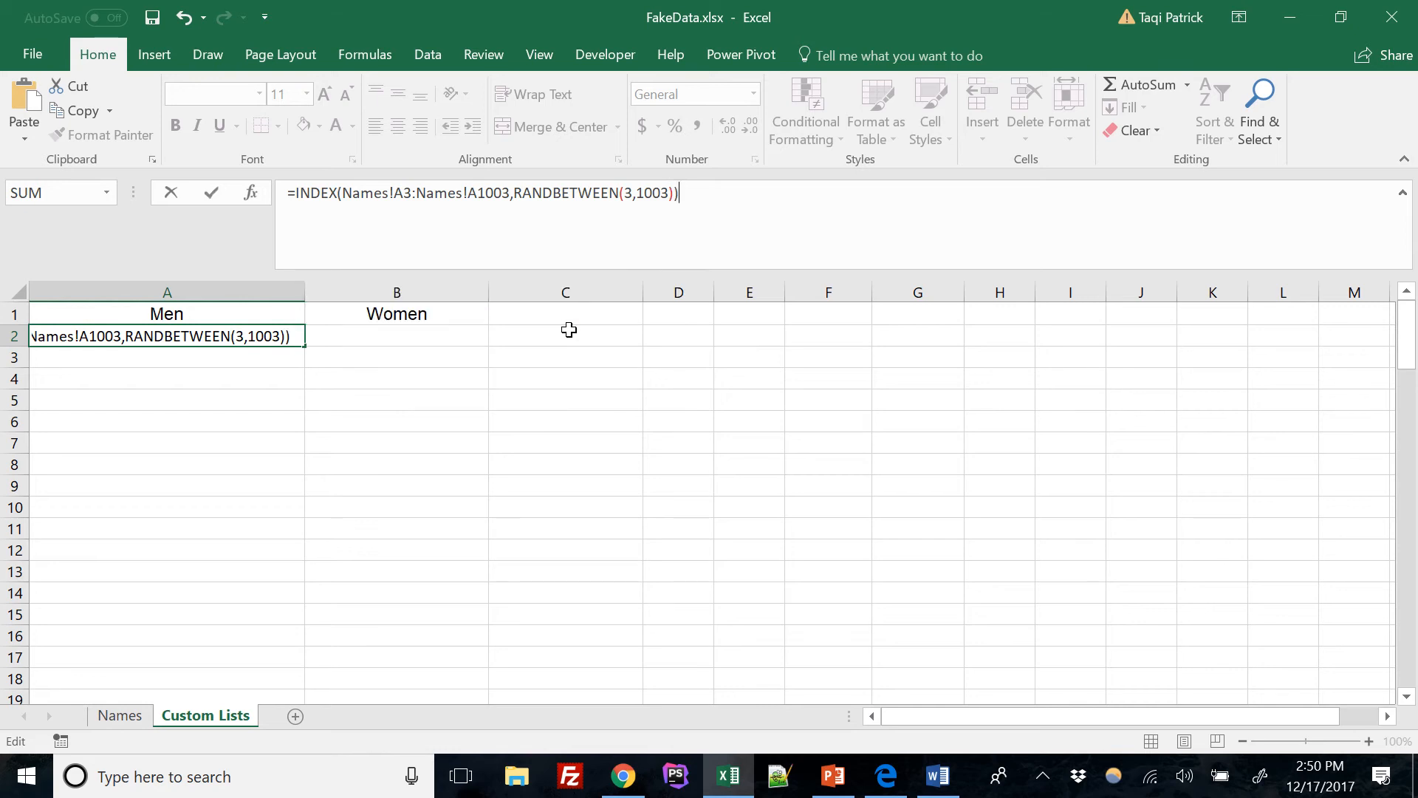
{"action": "key", "text": "Return"}
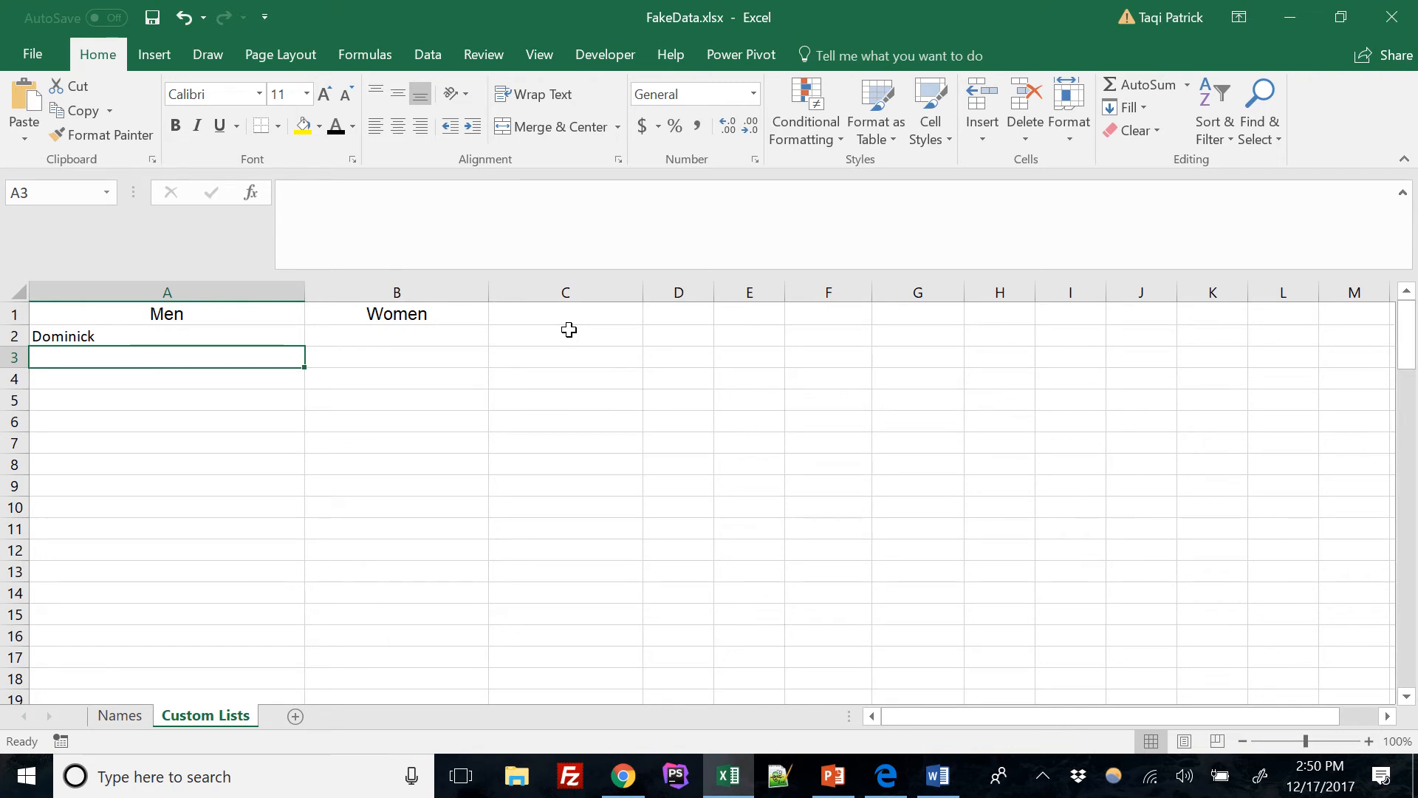
- Append & " " & and a copy of the whole INDEX expression to the end of the A2 formula
{"action": "left_click", "coordinate": [253, 334]}
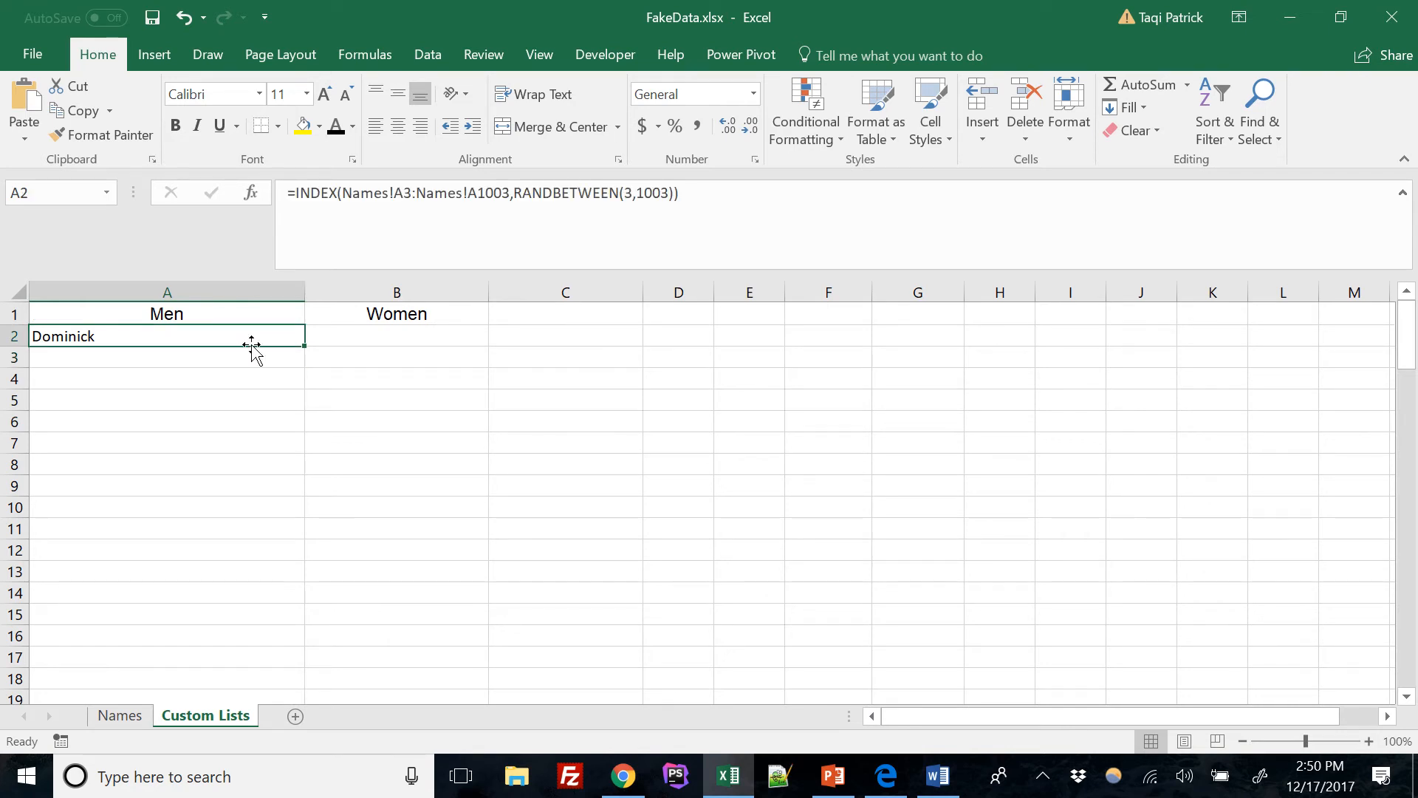
{"action": "left_click", "coordinate": [709, 192]}
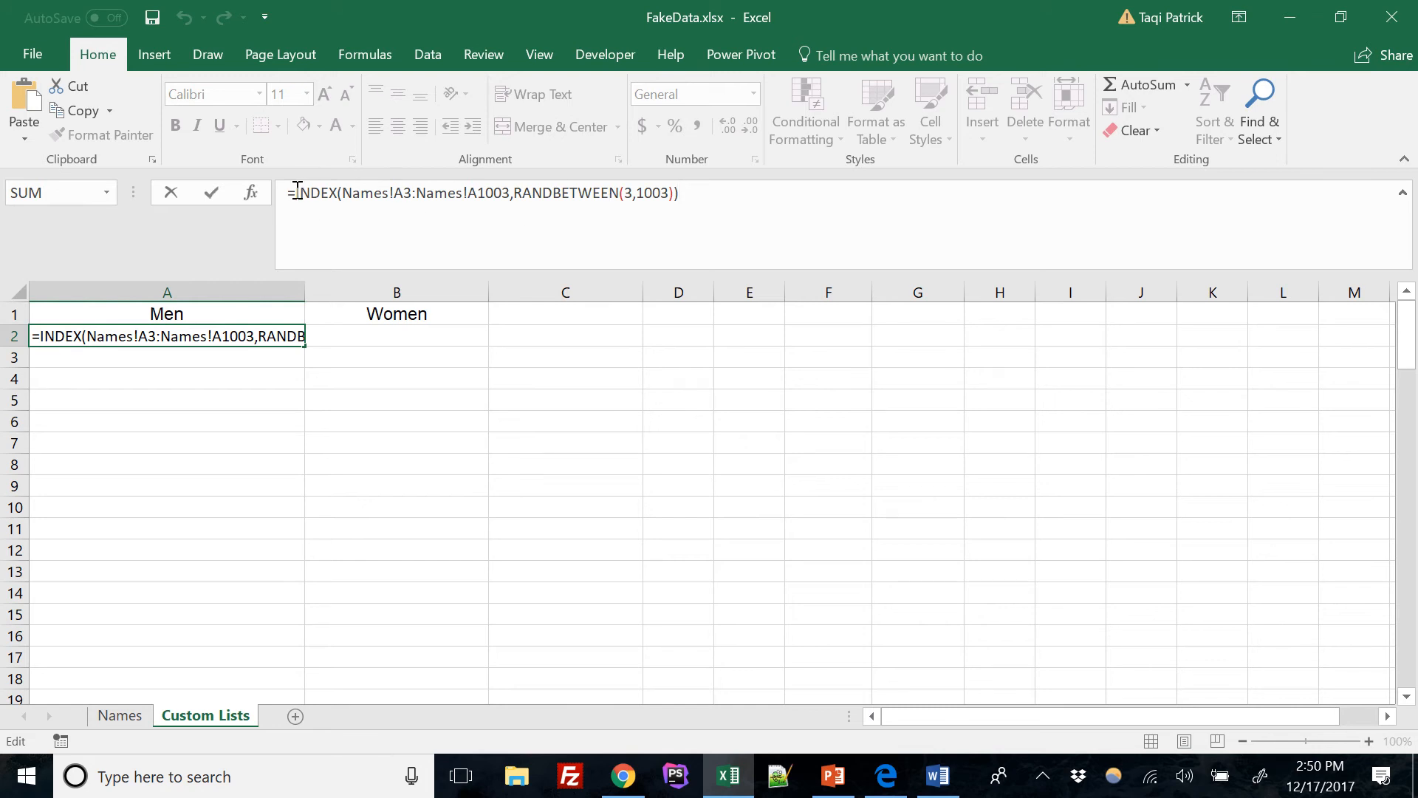
{"action": "left_click", "coordinate": [329, 200], "text": "shift"}
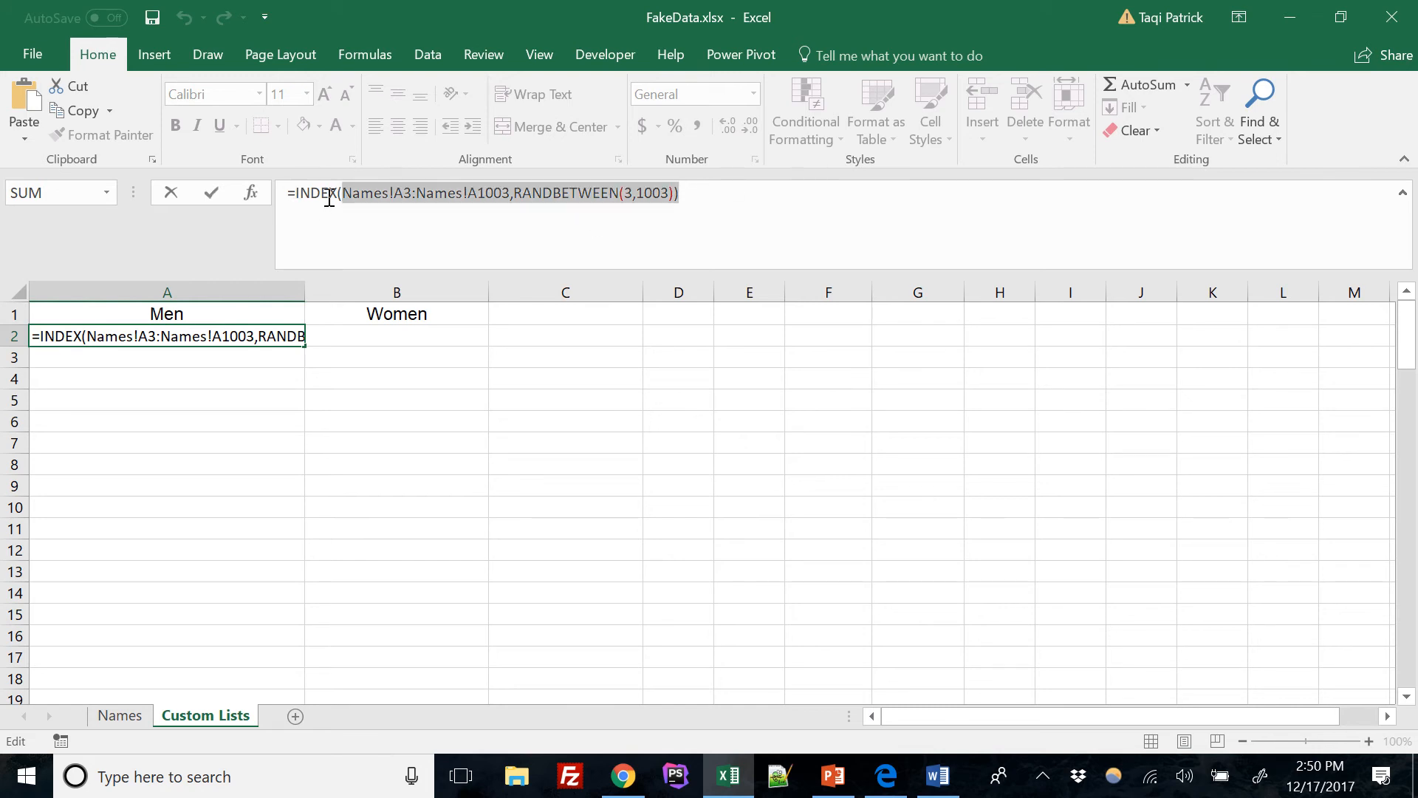
{"action": "left_click_drag", "start_coordinate": [329, 200], "coordinate": [299, 200]}
{"action": "key", "text": "ctrl+c"}
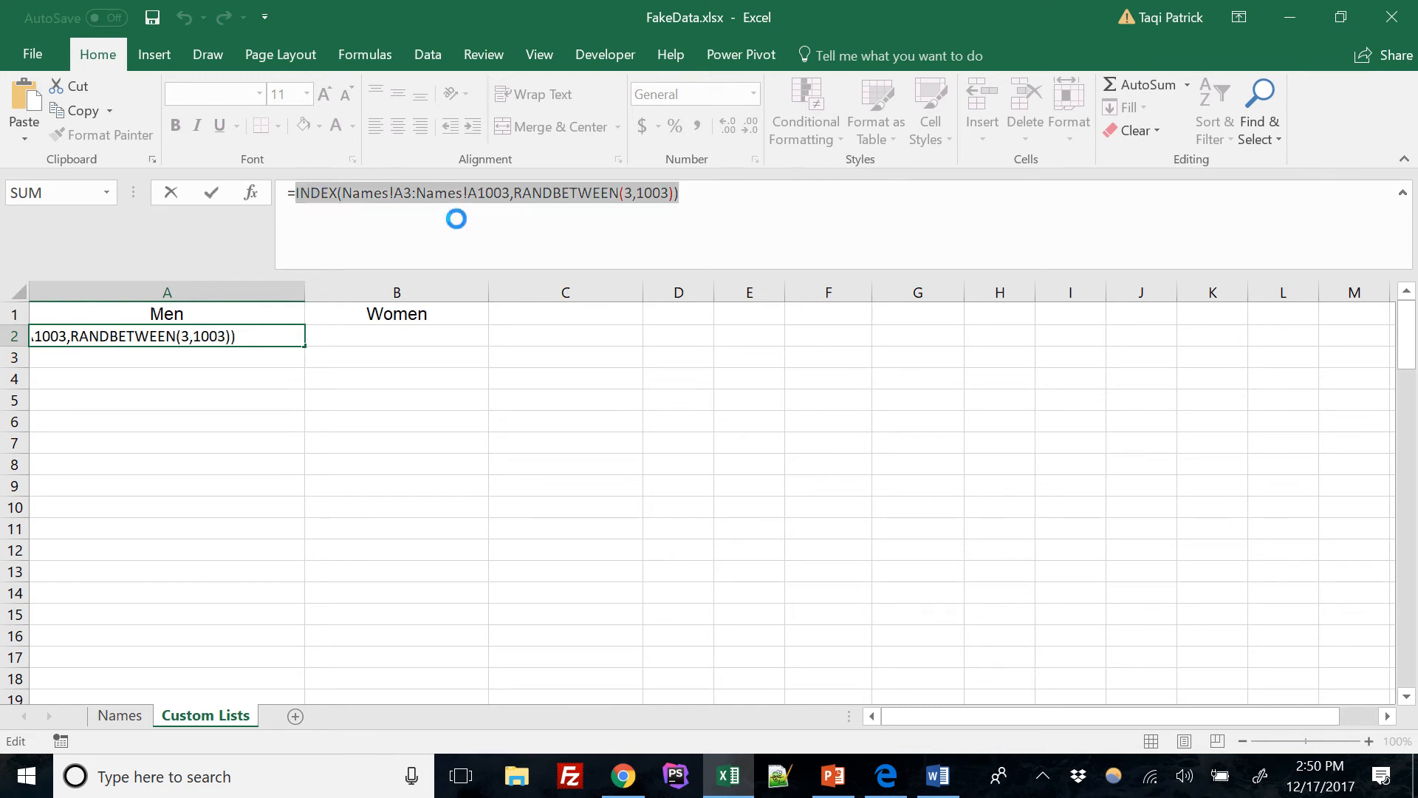
{"action": "left_click", "coordinate": [745, 192]}
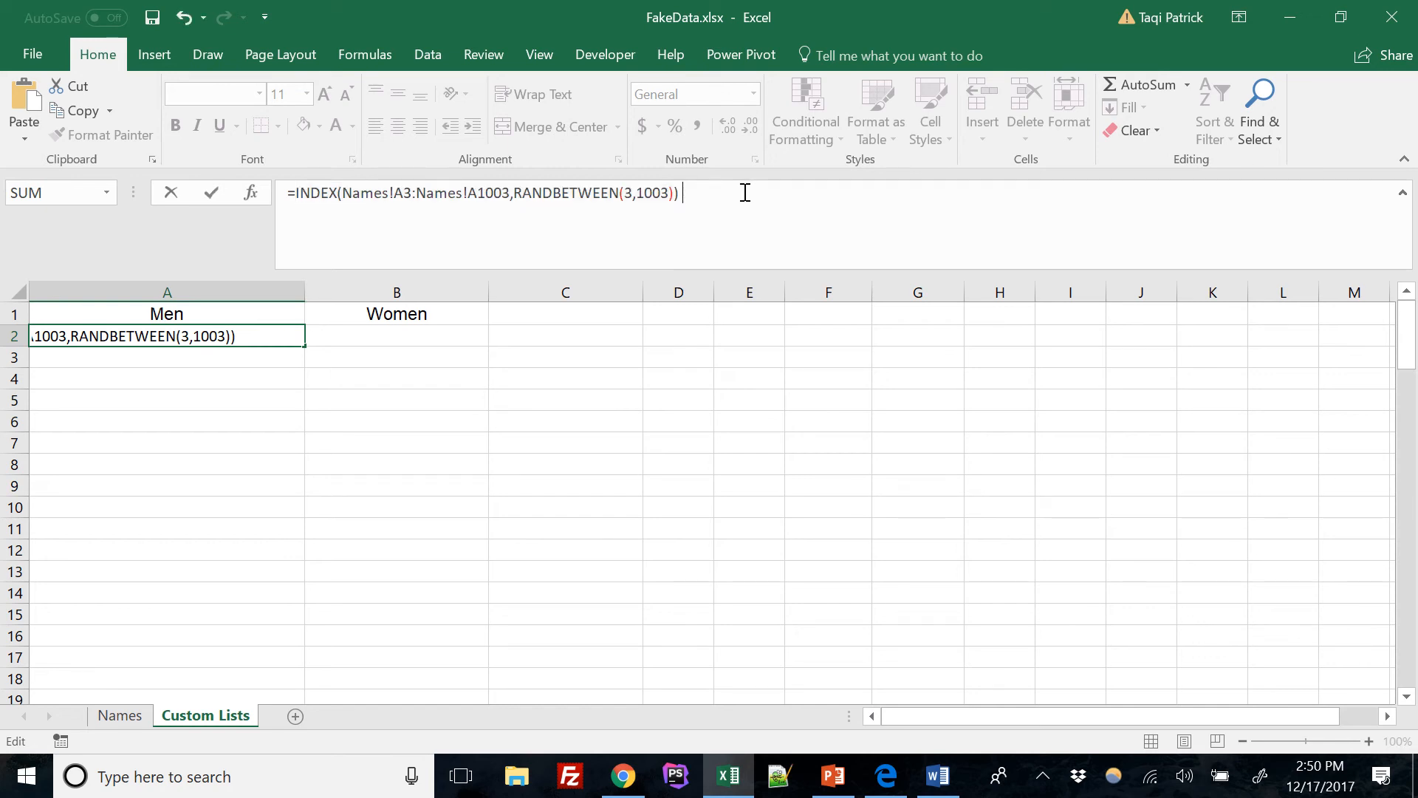
{"action": "type", "text": "& \" \" &"}
{"action": "key", "text": "ctrl+v"}
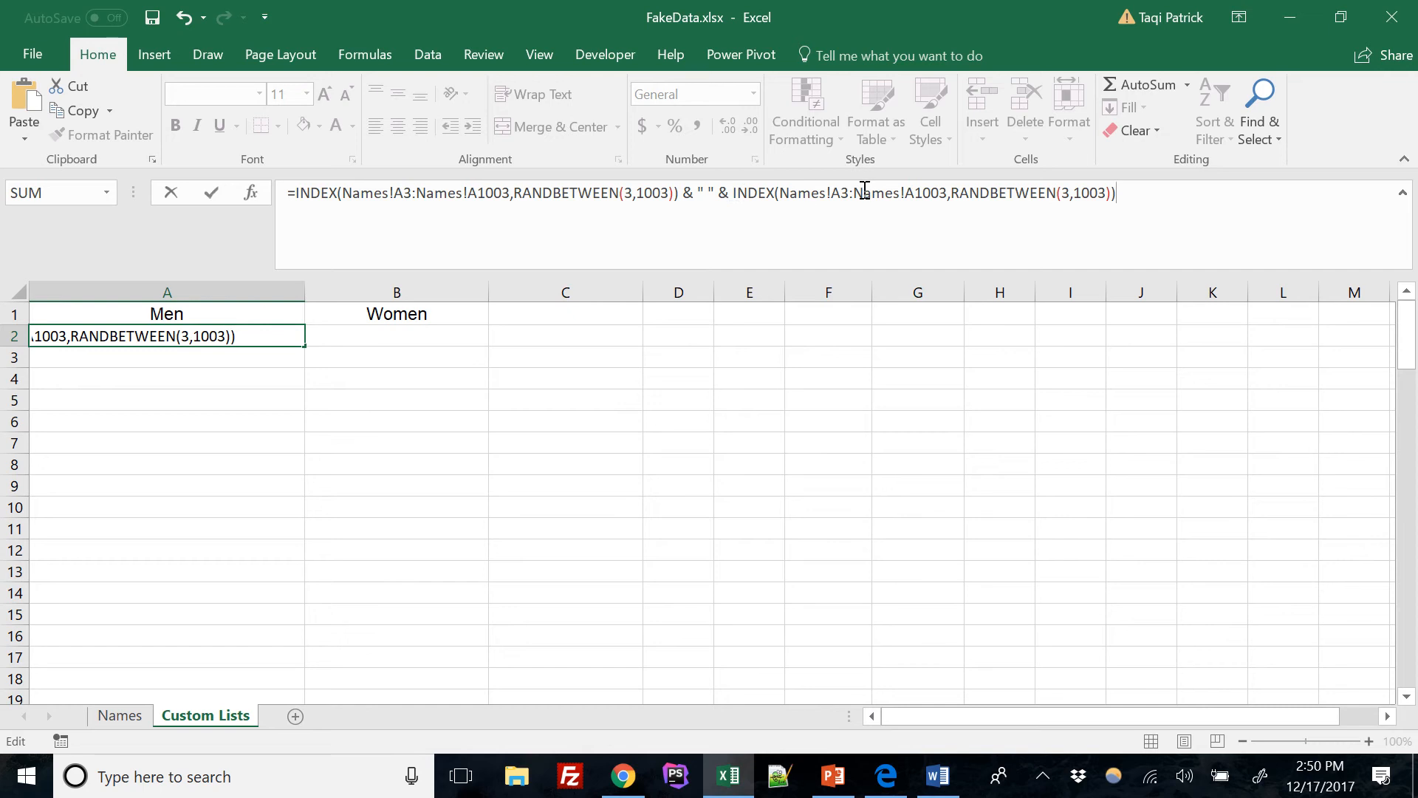
- Change the second INDEX range in A2 to Names!C3:Names!C1003 and enter the formula
{"action": "left_click", "coordinate": [833, 195]}
{"action": "type", "text": "C"}
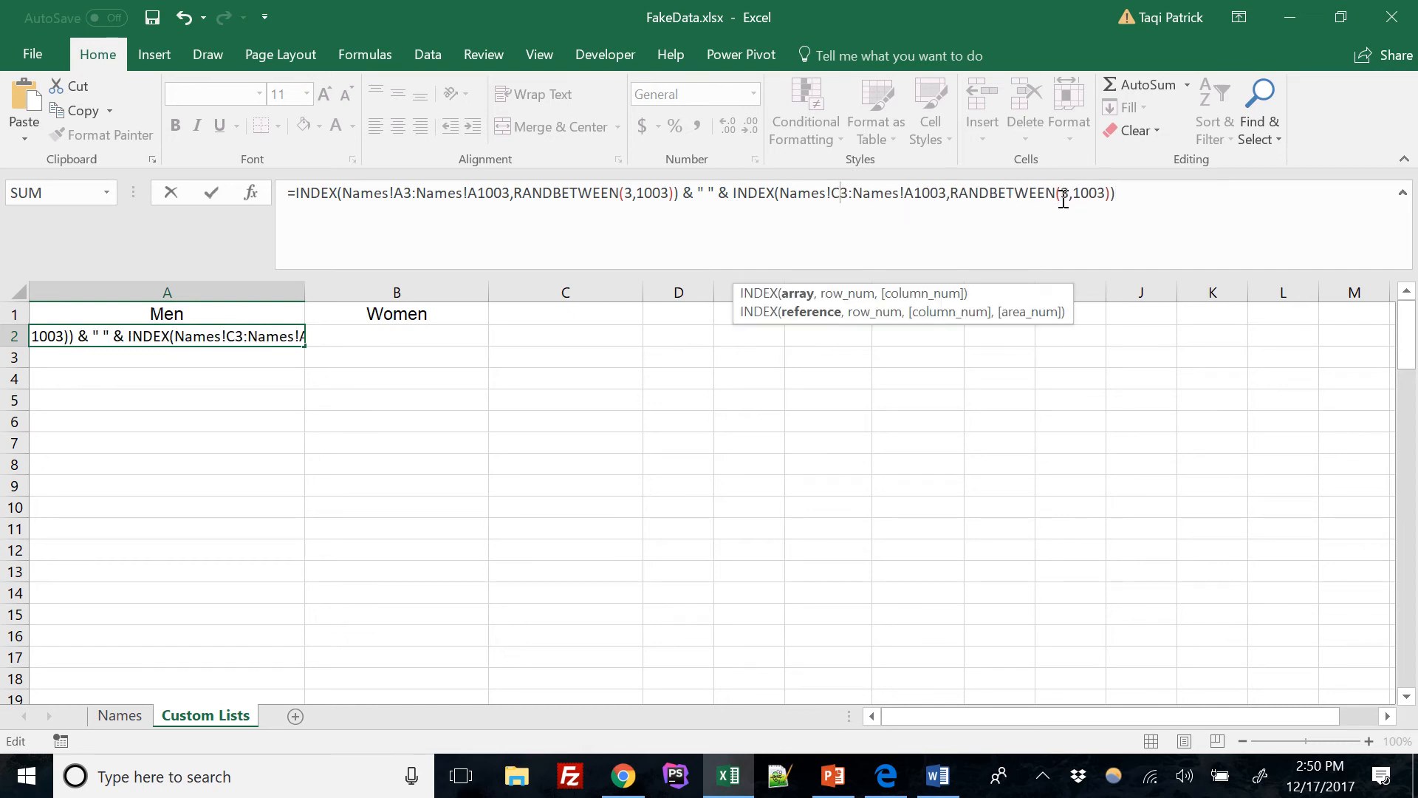
{"action": "left_click_drag", "start_coordinate": [914, 197], "coordinate": [906, 203]}
{"action": "type", "text": "C"}
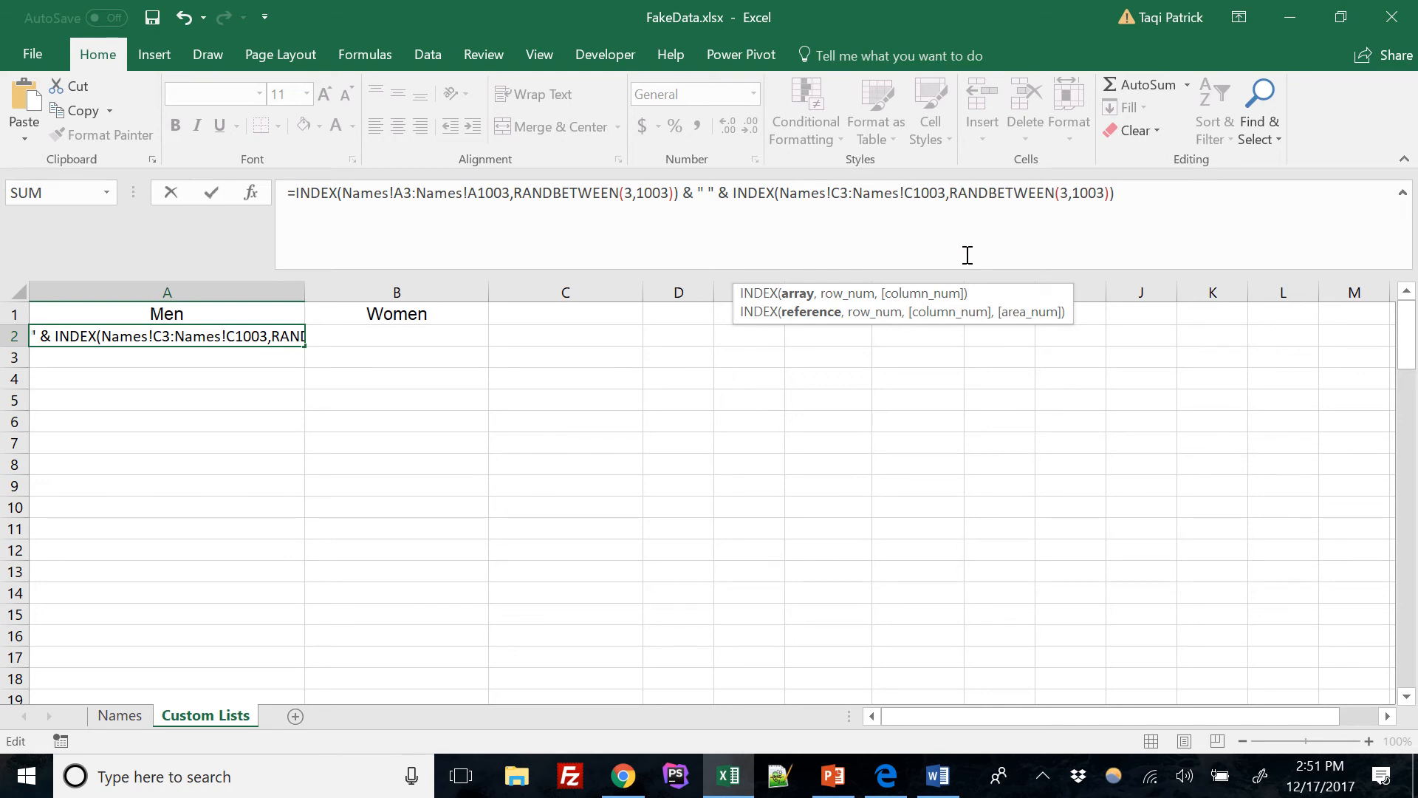
{"action": "key", "text": "Return"}
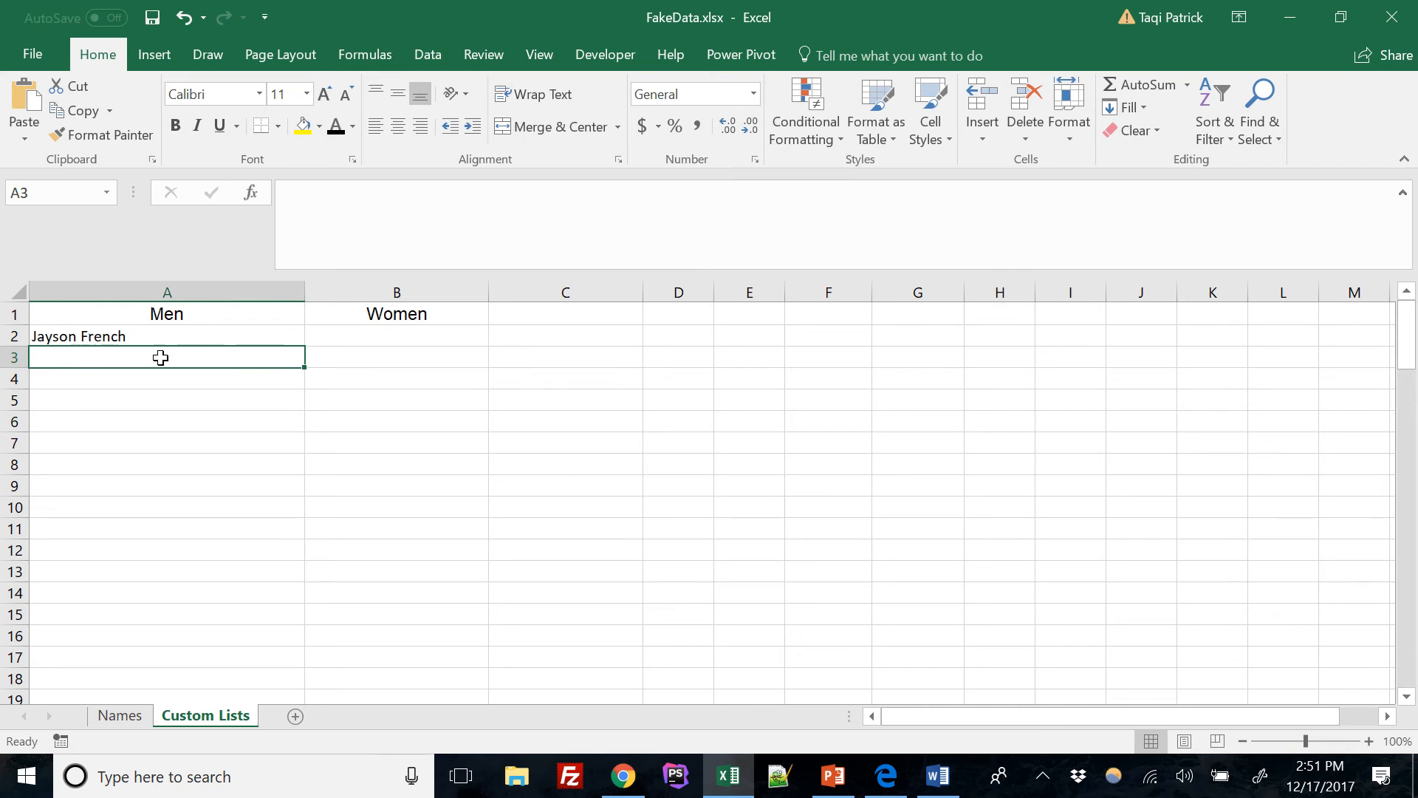
- Copy the complete formula text of cell A2, including the equals sign
{"action": "left_click", "coordinate": [167, 334]}
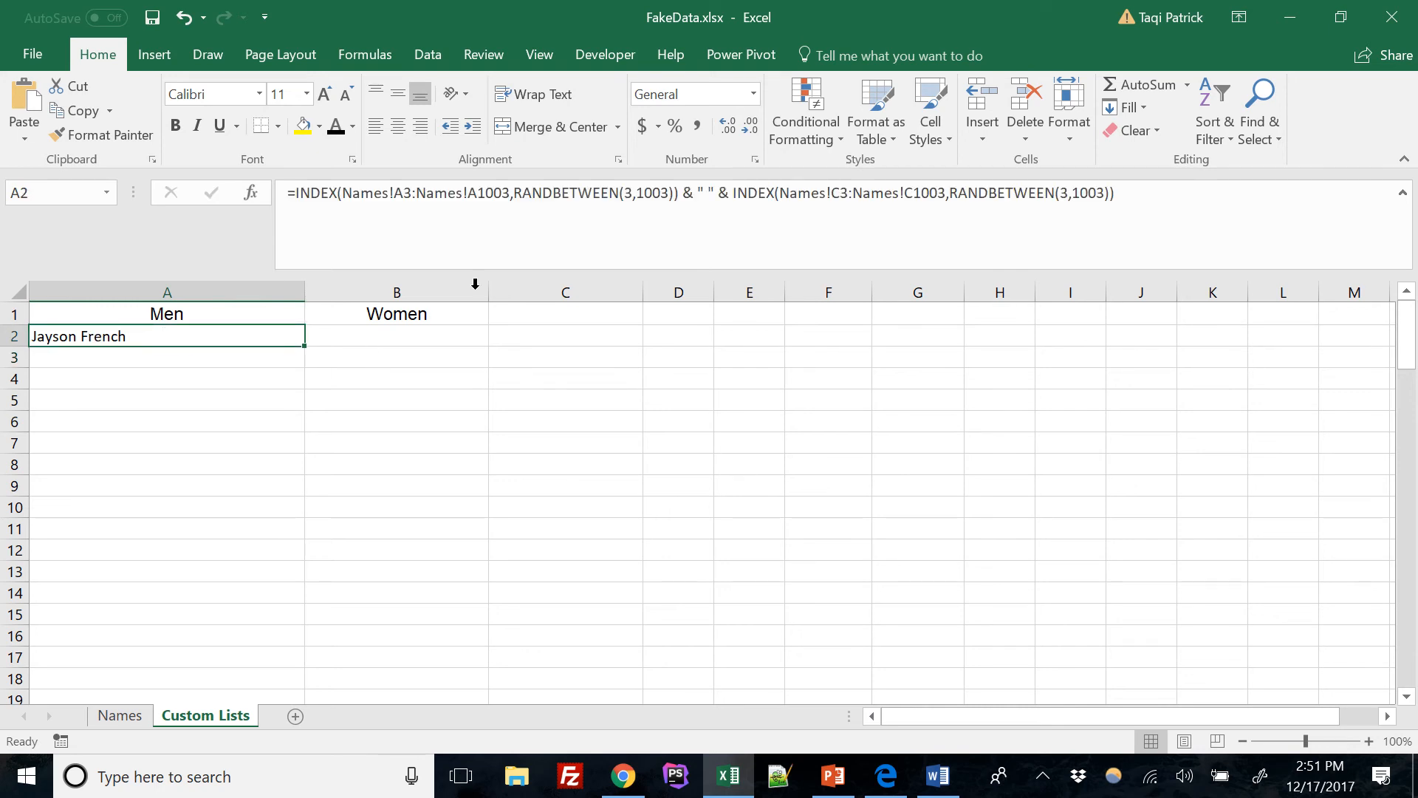
{"action": "left_click_drag", "start_coordinate": [1162, 193], "coordinate": [253, 199]}
{"action": "key", "text": "ctrl+c"}
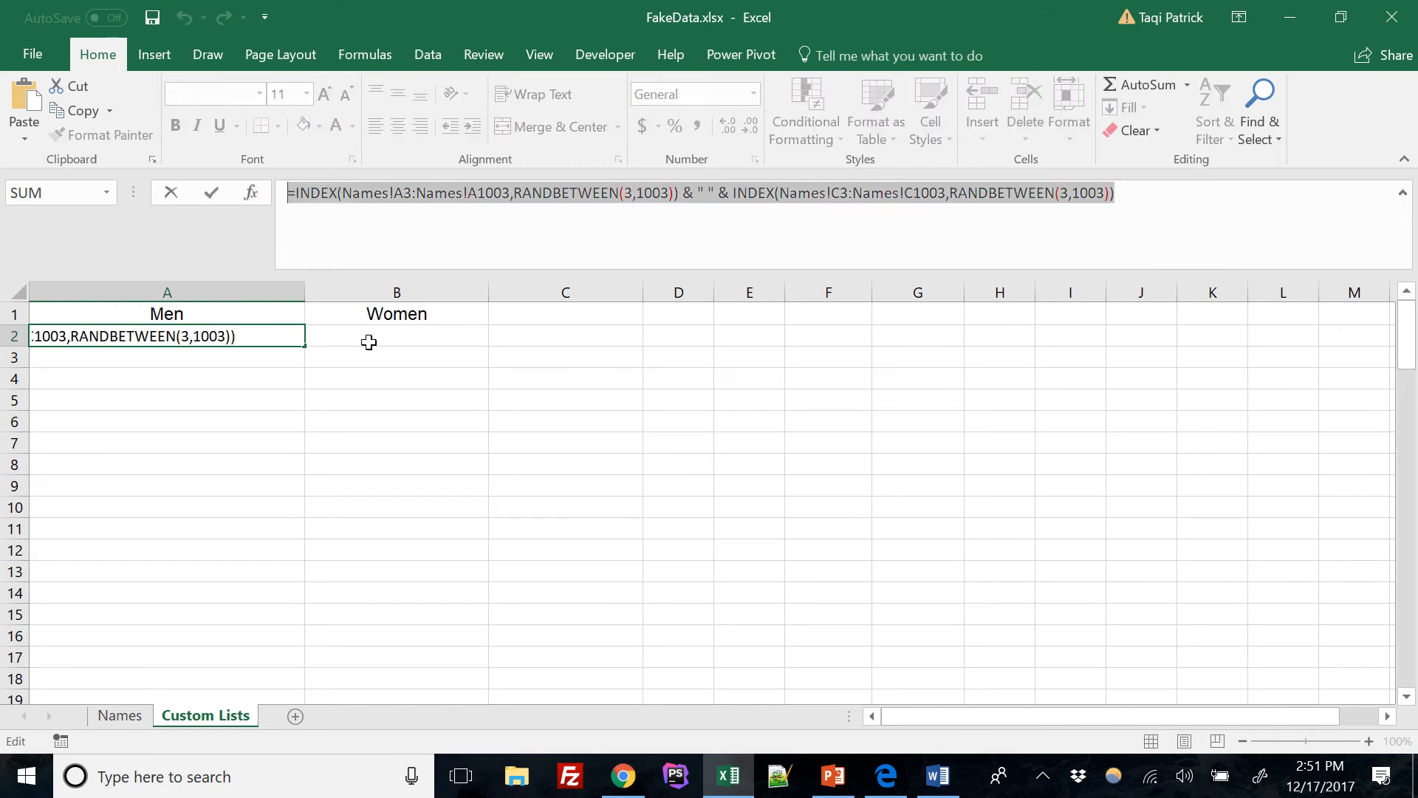
{"action": "type", "text": "="}
{"action": "left_click", "coordinate": [370, 336]}
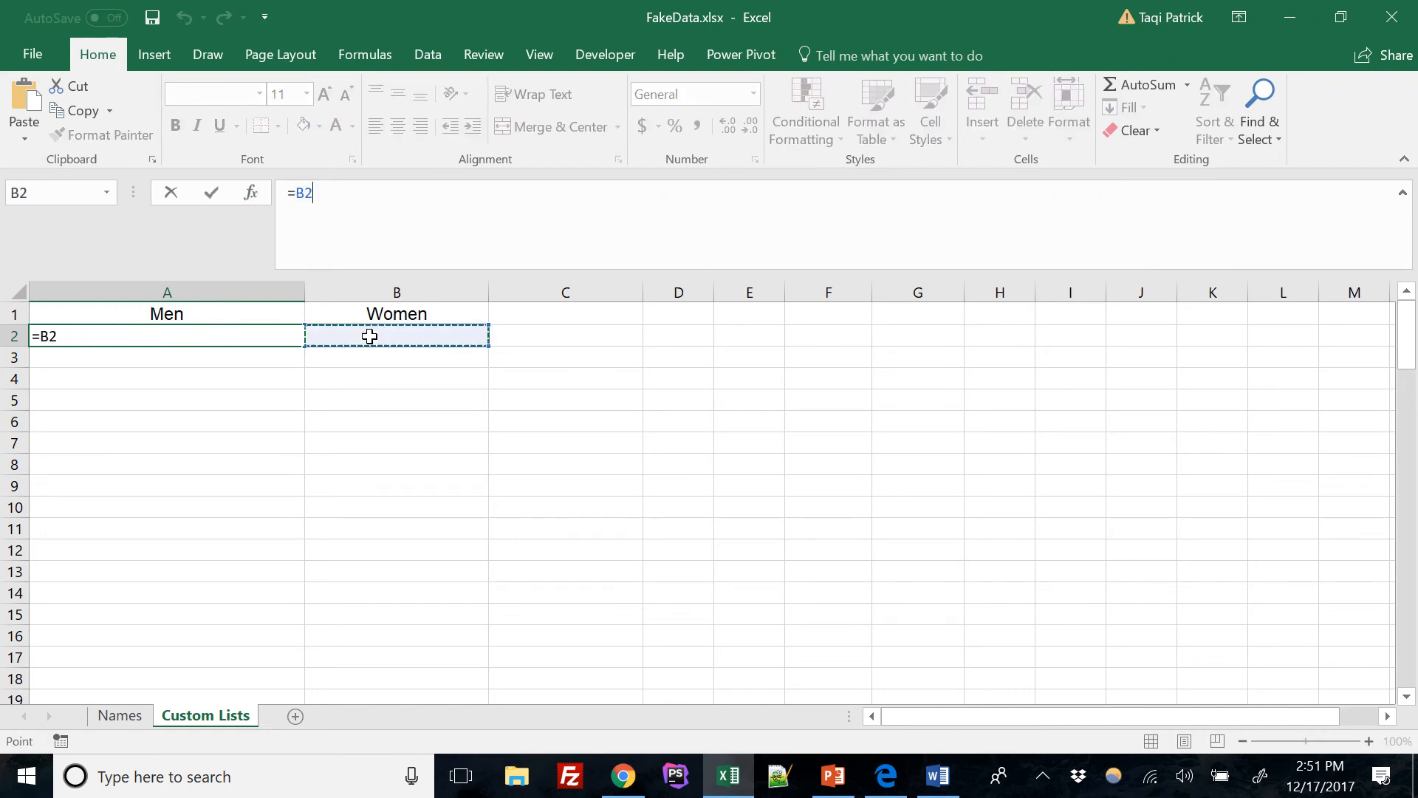
{"action": "left_click", "coordinate": [170, 196]}
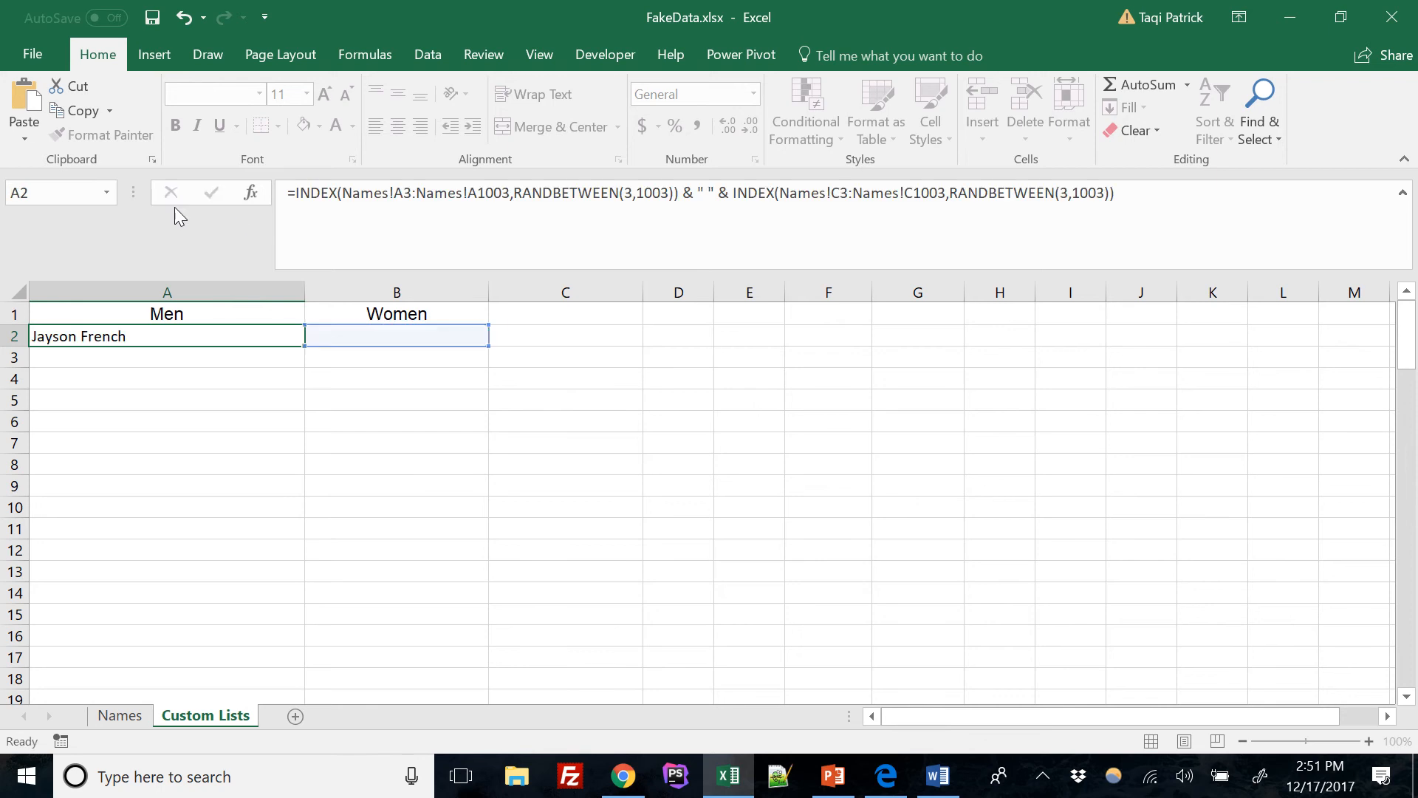
- Paste the copied formula text into cell B2 under the Women header
{"action": "left_click", "coordinate": [373, 340]}
{"action": "left_click", "coordinate": [325, 196]}
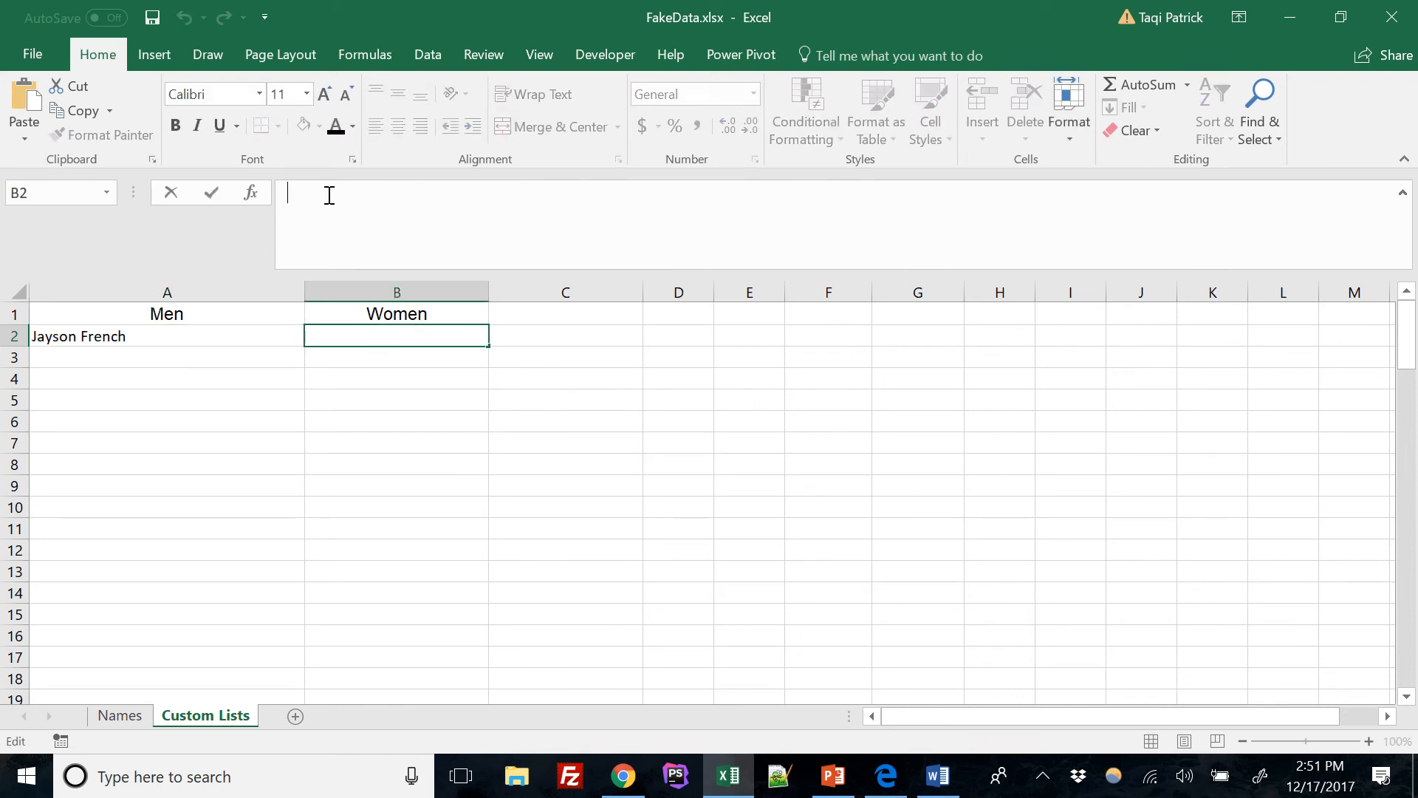
{"action": "key", "text": "ctrl+v"}
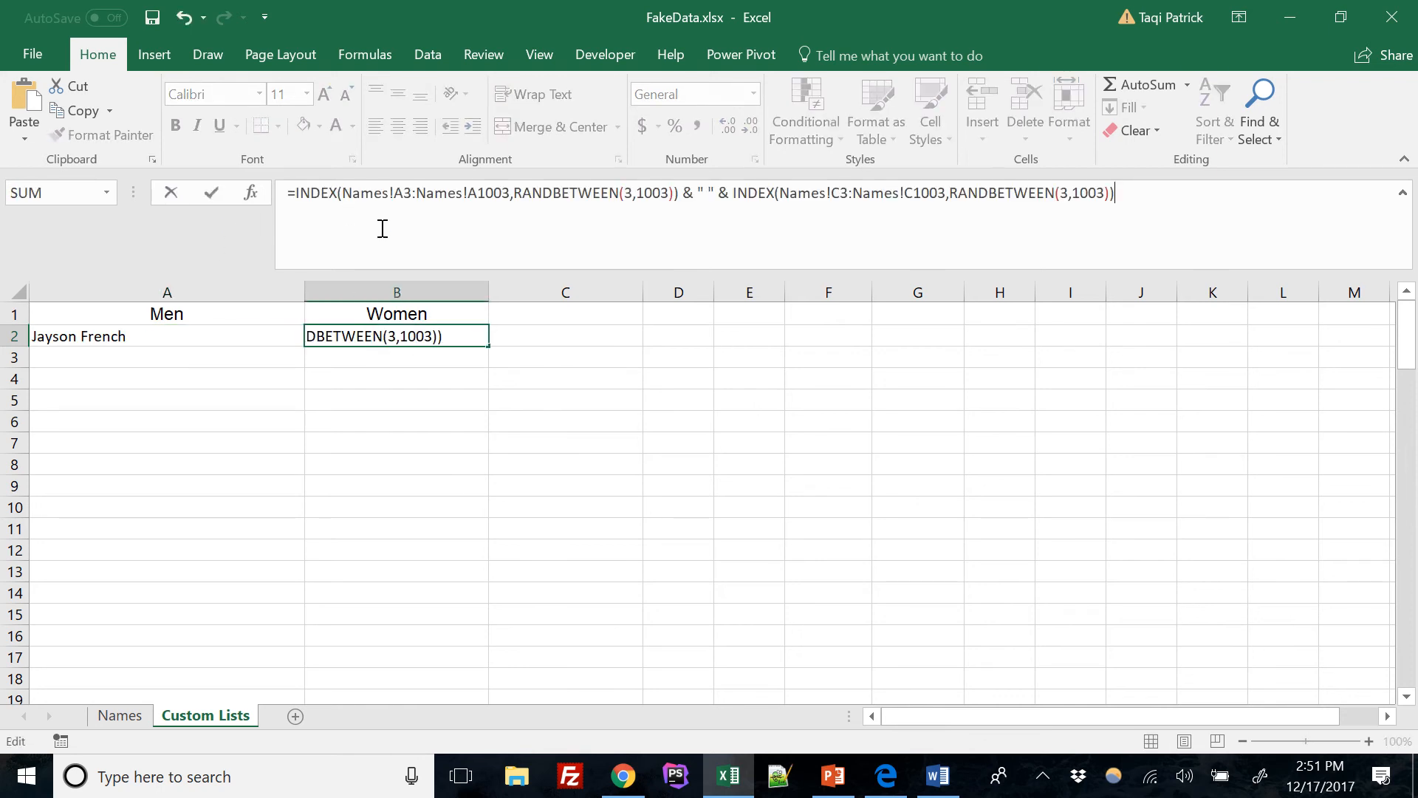
- Change the first INDEX range in the B2 formula to Names!B3:Names!B1003 and enter the formula
{"action": "left_click", "coordinate": [397, 194]}
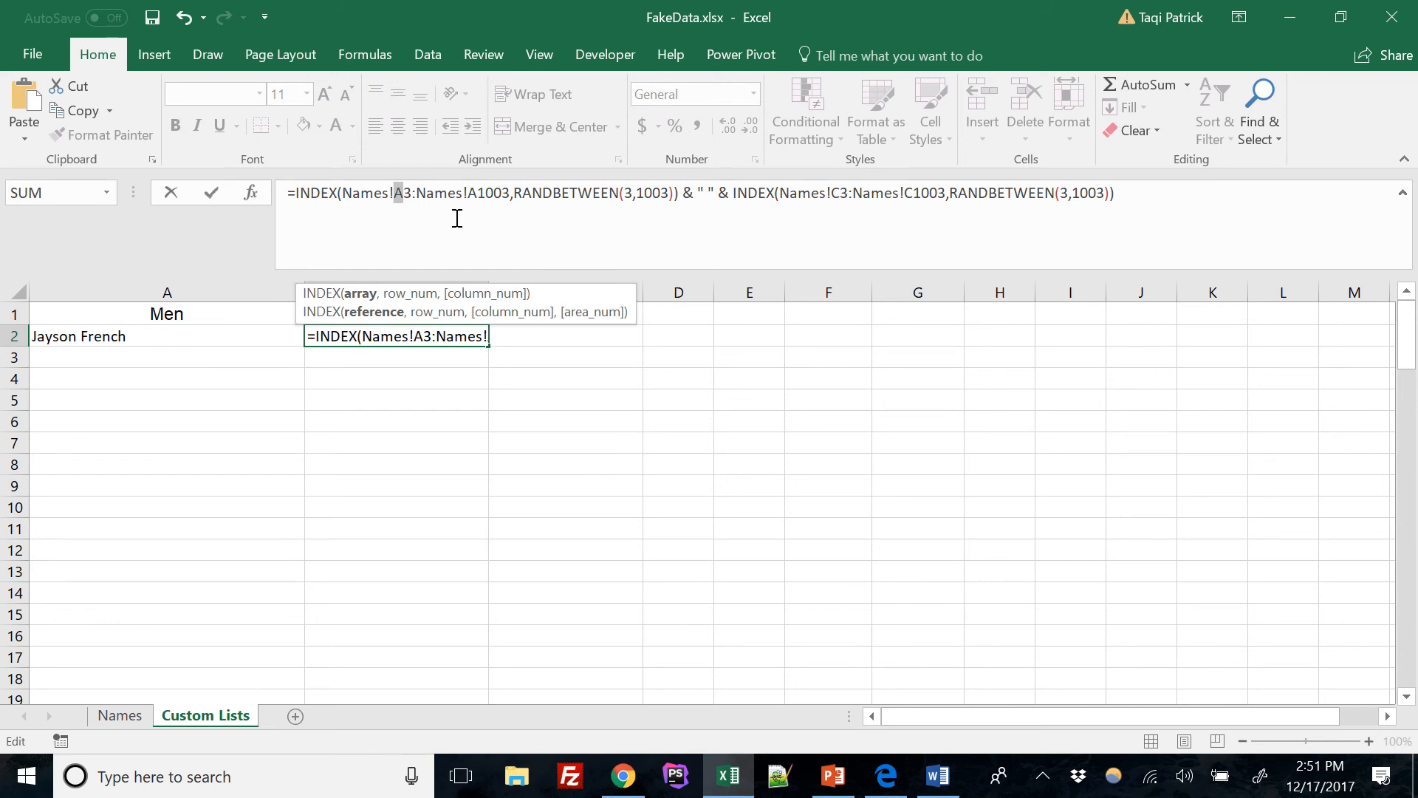
{"action": "type", "text": "B"}
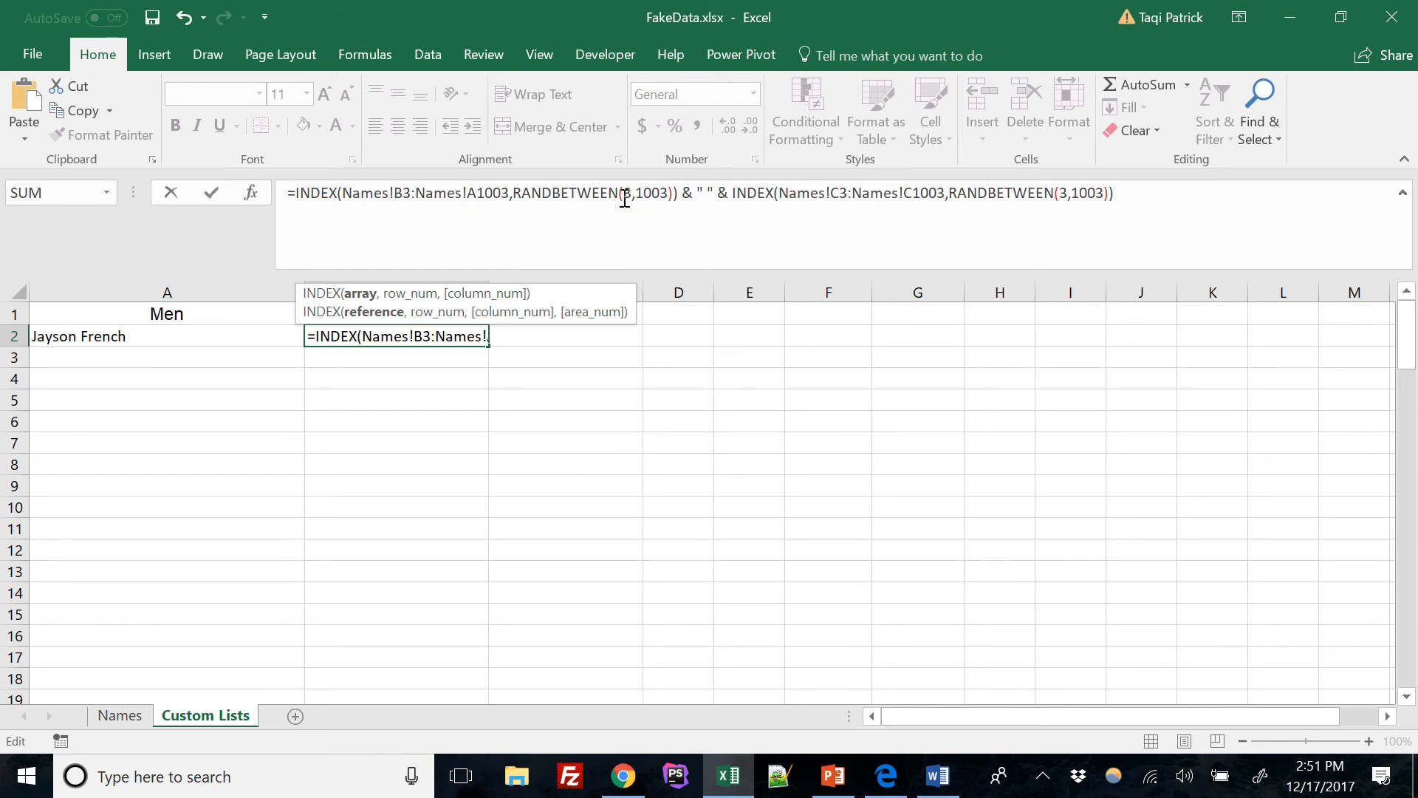
{"action": "left_click_drag", "start_coordinate": [477, 196], "coordinate": [472, 194]}
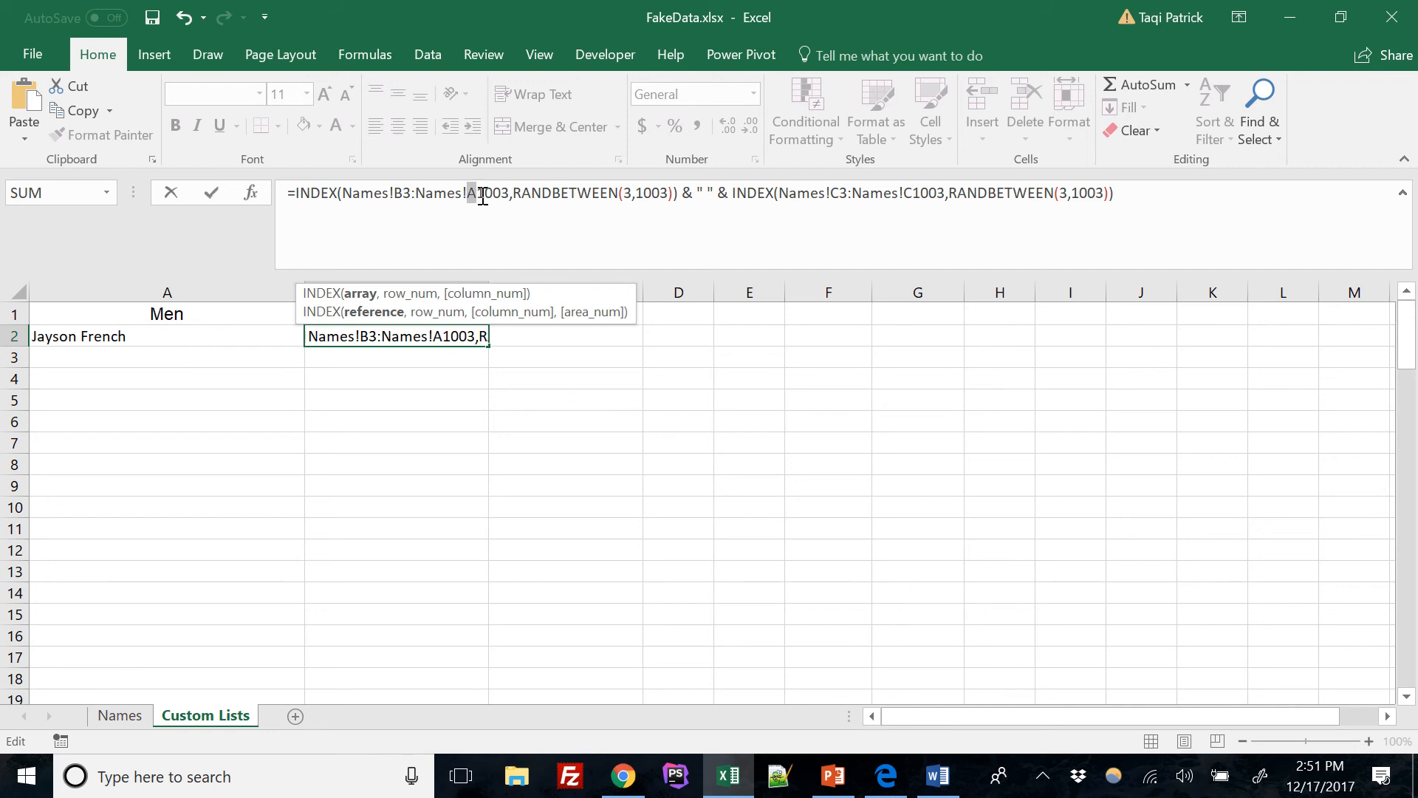
{"action": "type", "text": "B"}
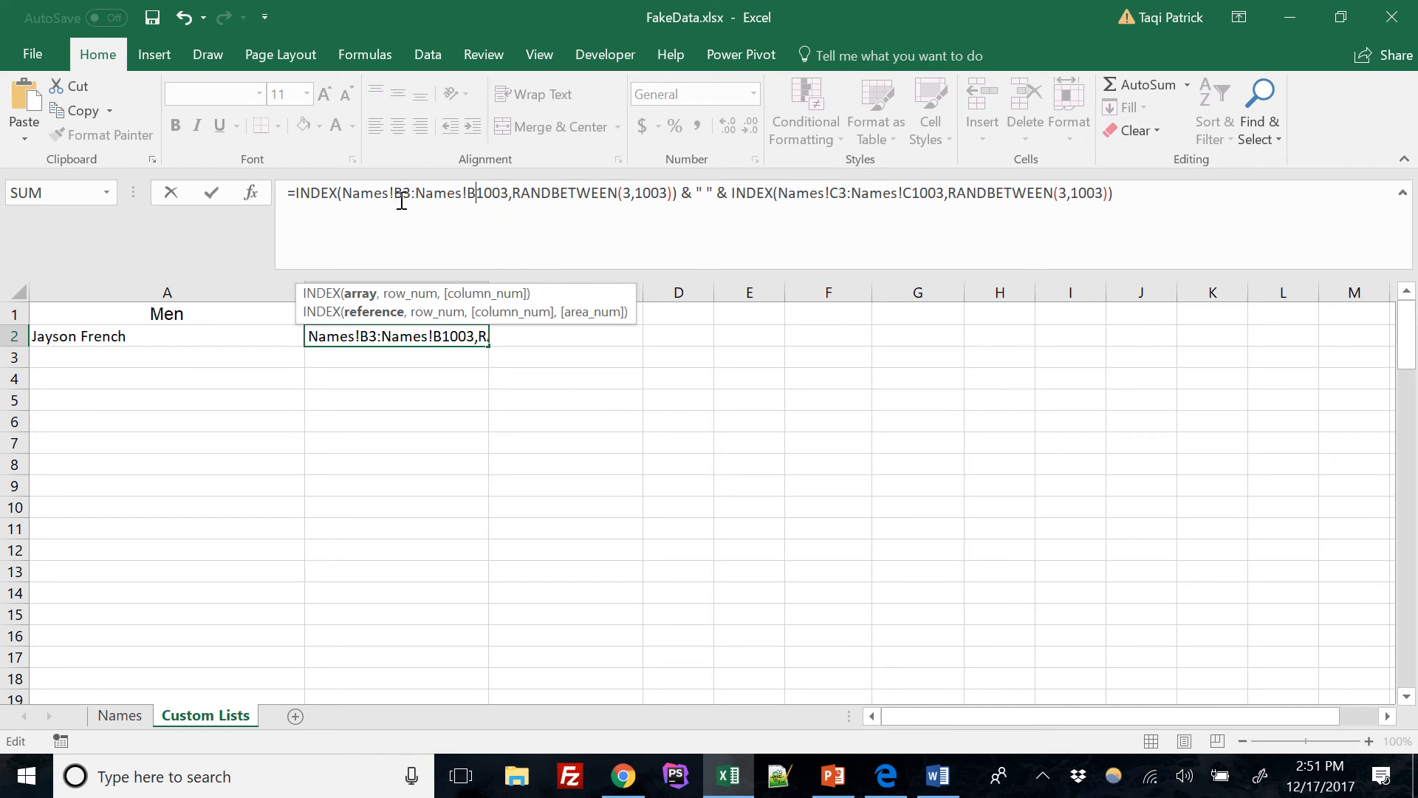
{"action": "left_click", "coordinate": [214, 193]}
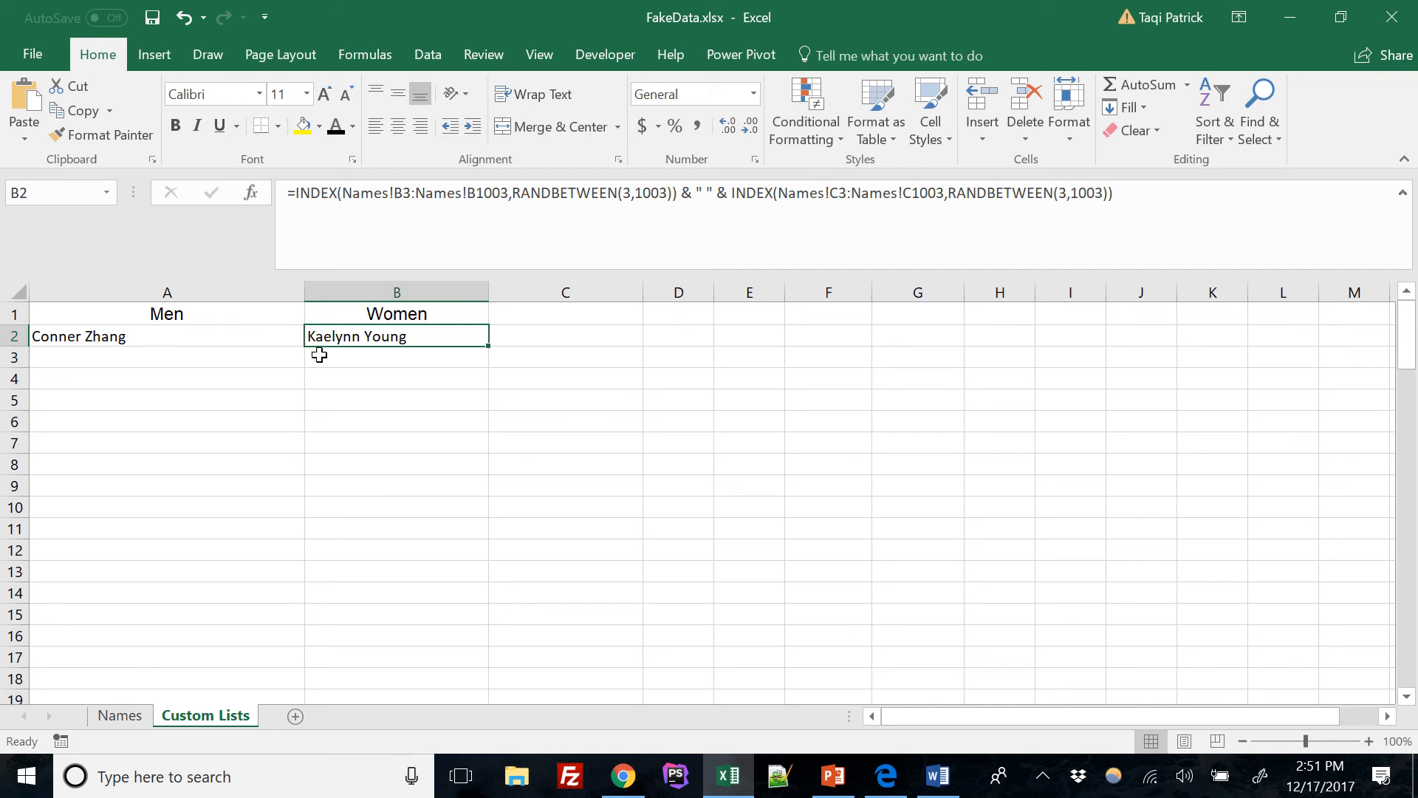
- Fill the A2 formula down the Men column through row 51
{"action": "left_click", "coordinate": [277, 337]}
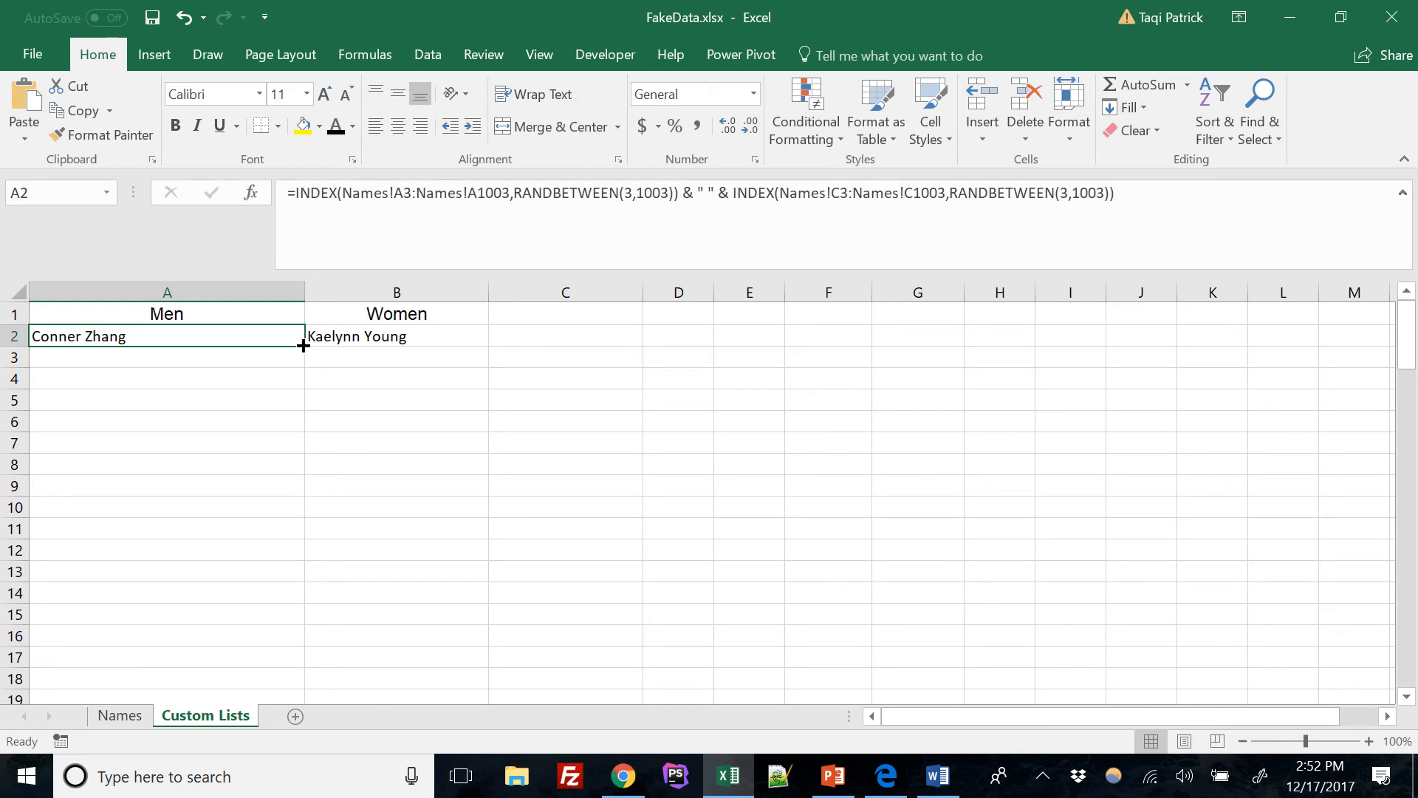
{"action": "mouse_move", "coordinate": [303, 347]}
{"action": "left_mouse_down"}
{"action": "mouse_move", "coordinate": [217, 716]}
{"action": "mouse_move", "coordinate": [228, 657]}
{"action": "left_mouse_up"}
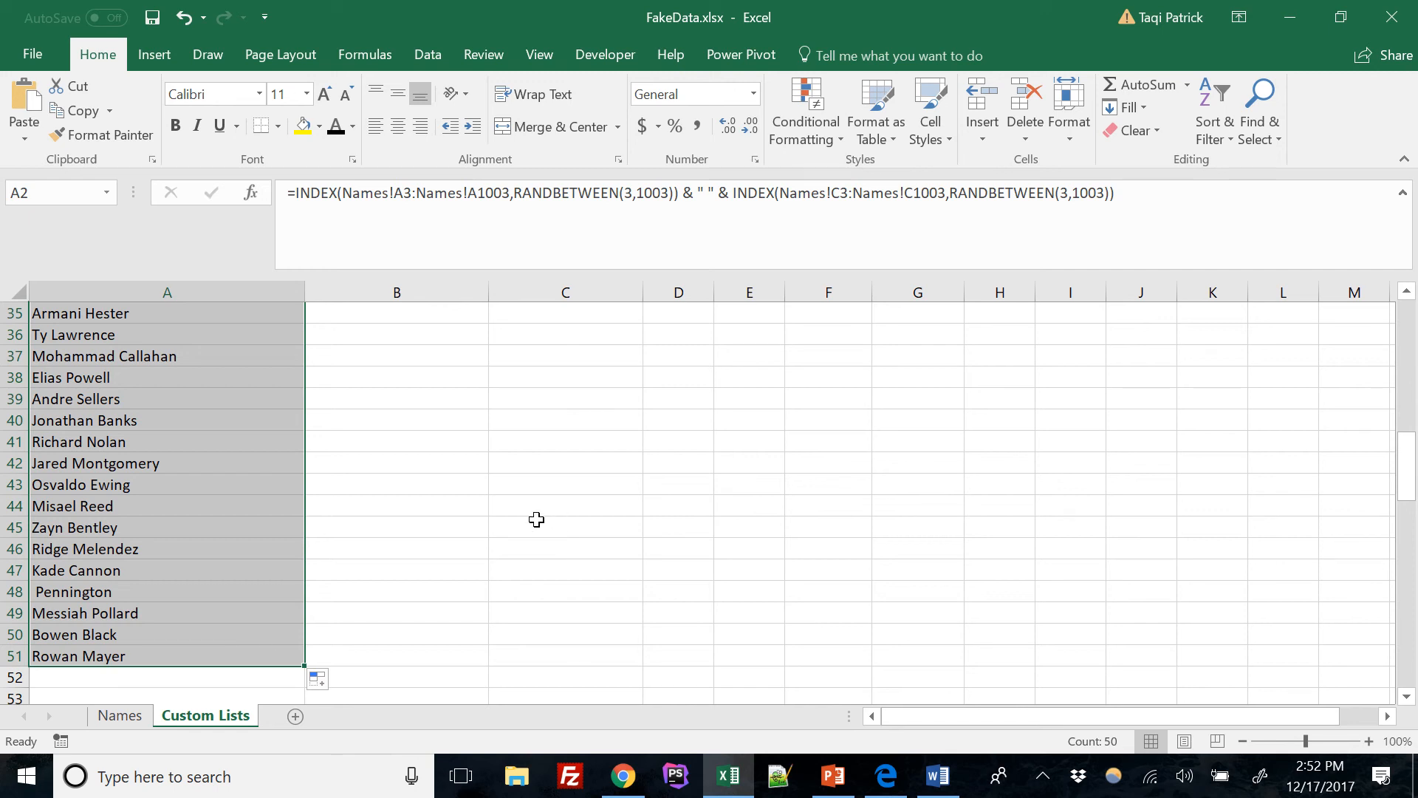
- Examine the filled Men list for incomplete names and inspect the formulas in cells A48, A27 and A15
{"action": "left_click", "coordinate": [92, 594]}
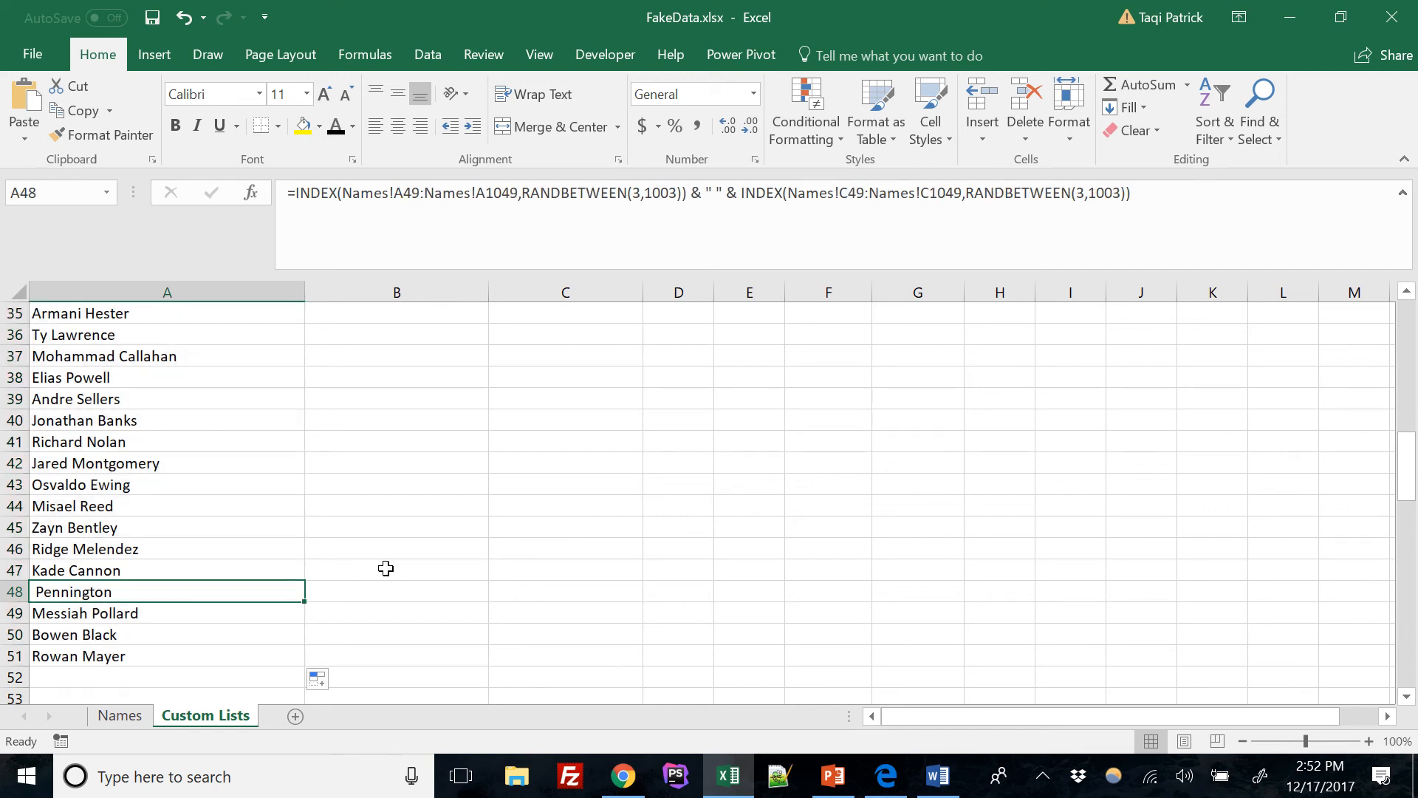
{"action": "scroll", "coordinate": [382, 569], "scroll_direction": "up", "scroll_amount": 8}
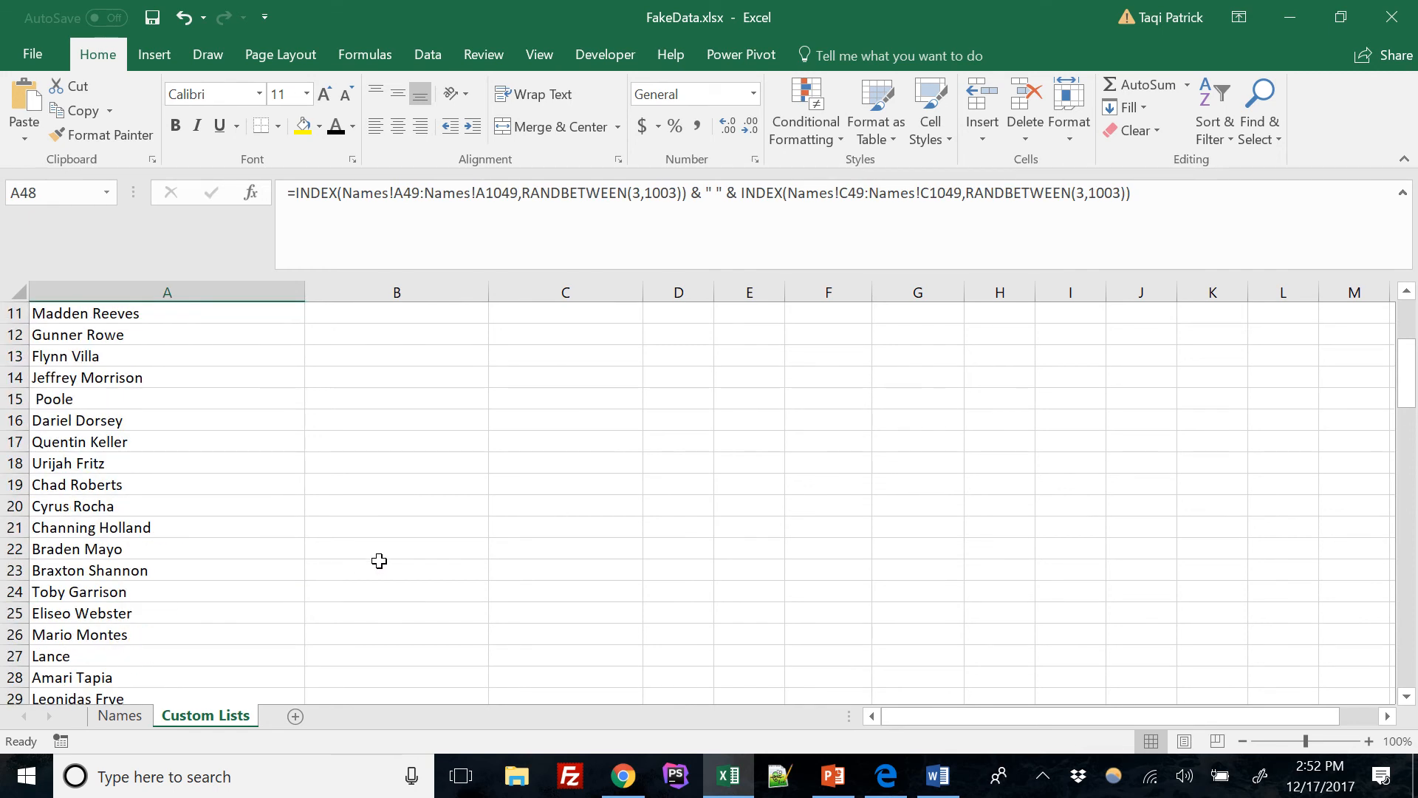
{"action": "scroll", "coordinate": [70, 597], "scroll_direction": "down", "scroll_amount": 1}
{"action": "left_click", "coordinate": [69, 597]}
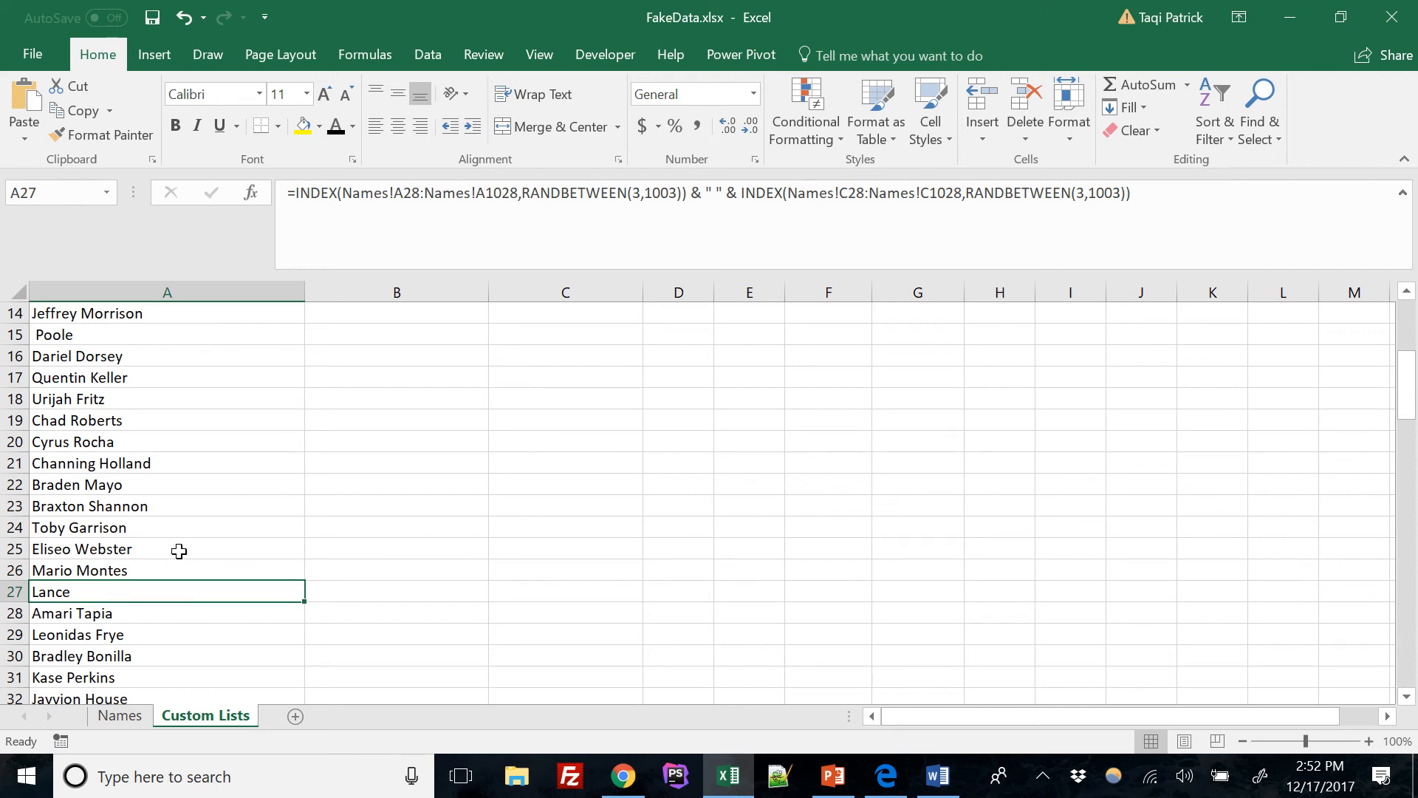
{"action": "scroll", "coordinate": [179, 552], "scroll_direction": "up", "scroll_amount": 2}
{"action": "left_click", "coordinate": [77, 465]}
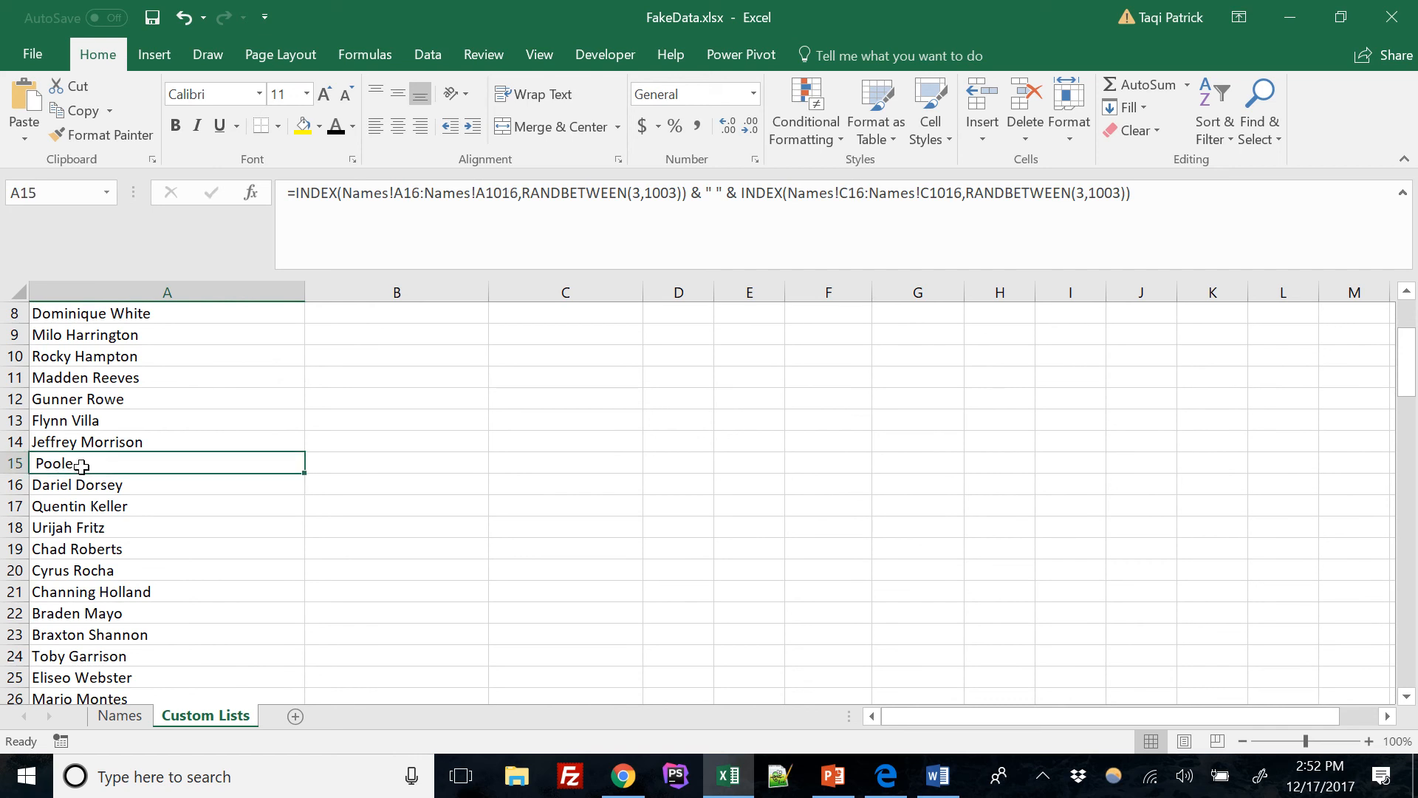
{"action": "scroll", "coordinate": [213, 472], "scroll_direction": "up", "scroll_amount": 3}
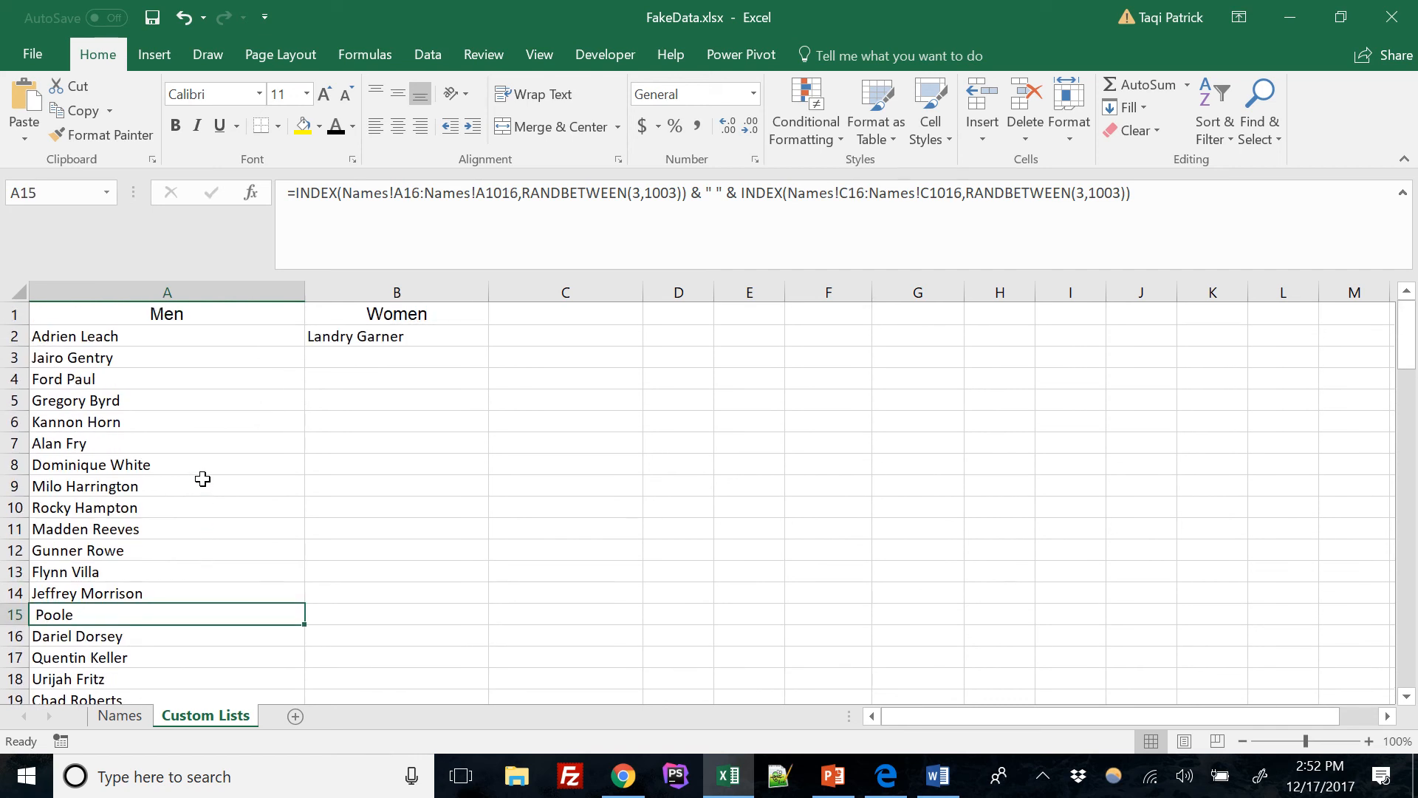
{"action": "scroll", "coordinate": [203, 479], "scroll_direction": "down", "scroll_amount": 11}
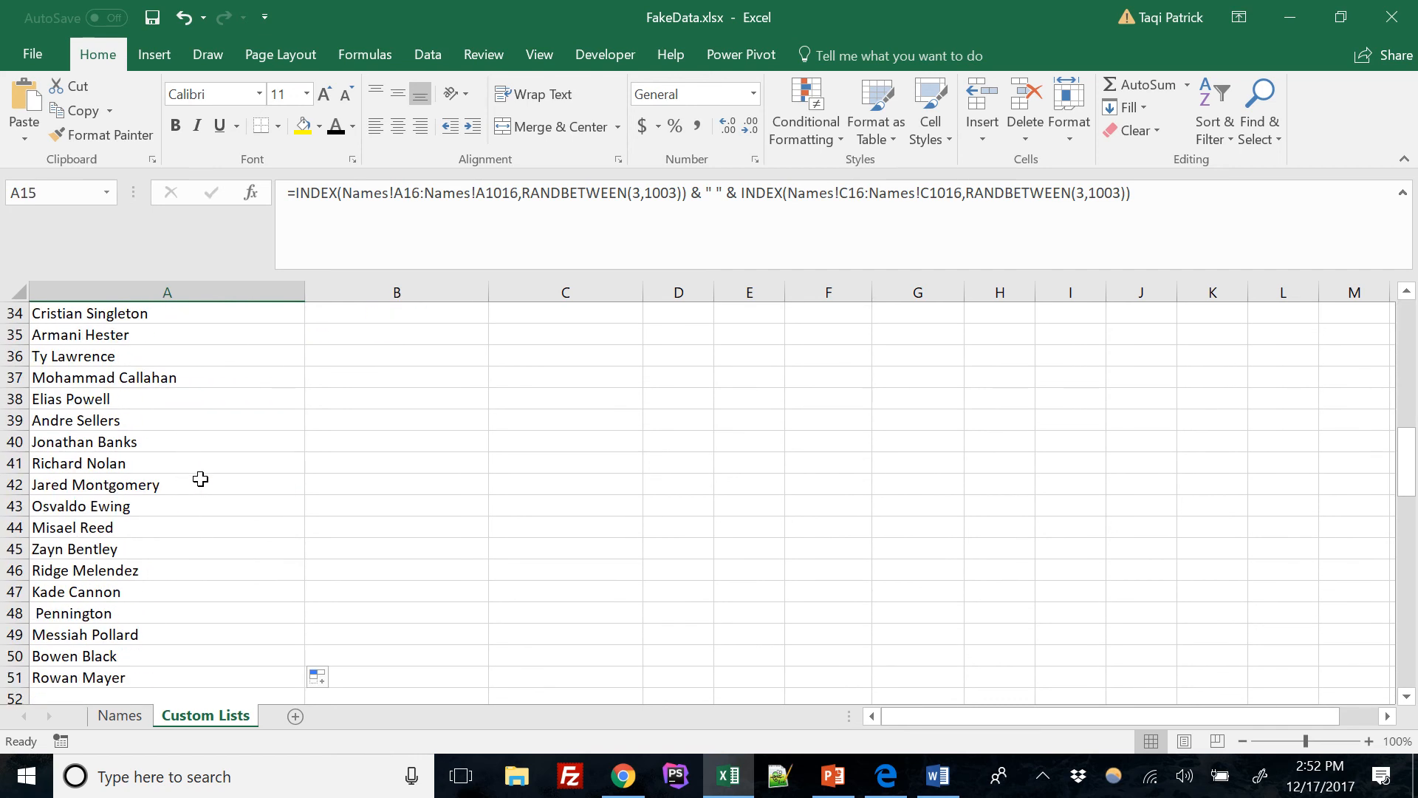
{"action": "scroll", "coordinate": [200, 479], "scroll_direction": "down", "scroll_amount": 2}
{"action": "scroll", "coordinate": [200, 479], "scroll_direction": "up", "scroll_amount": 13}
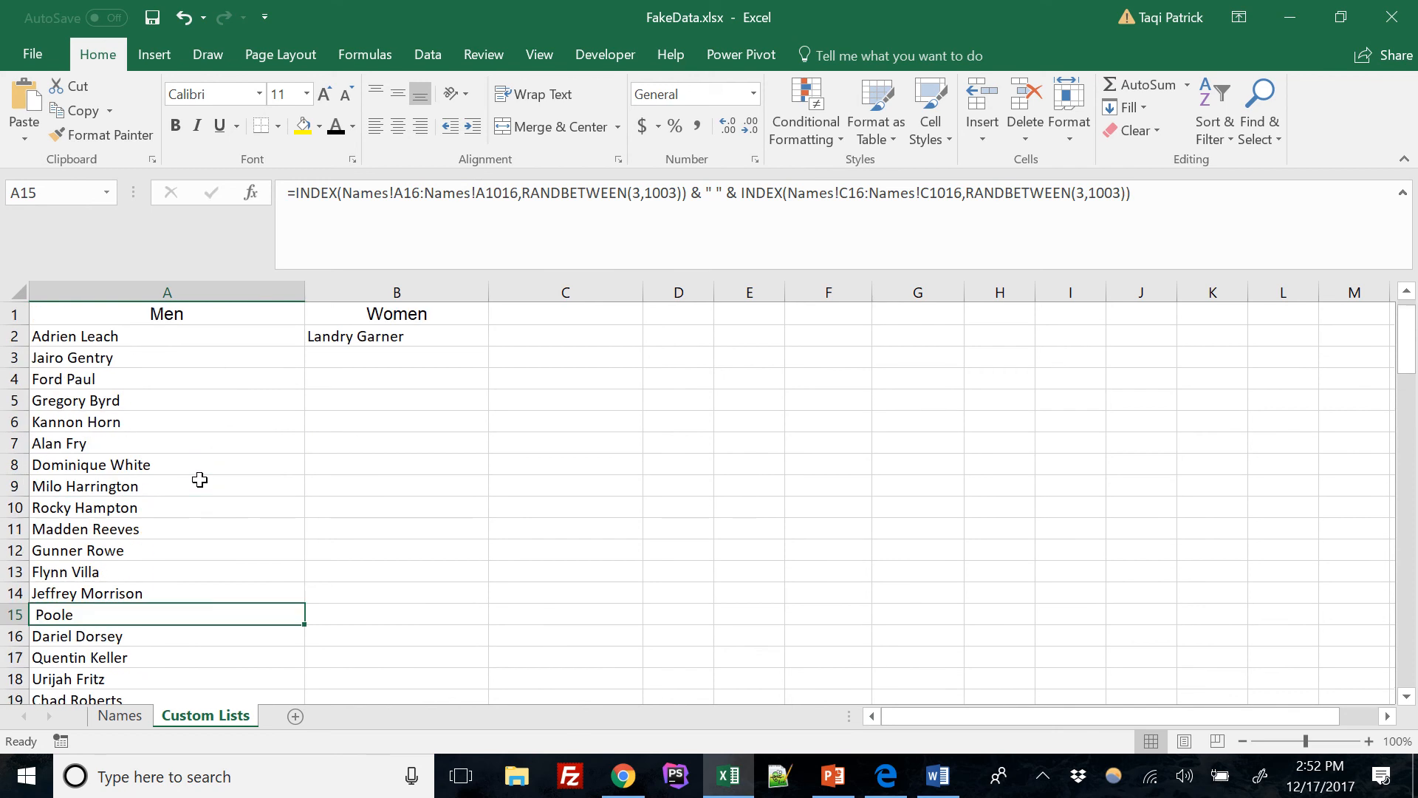
- Fill the B2 formula down the Women column through row 51
{"action": "left_click", "coordinate": [408, 340]}
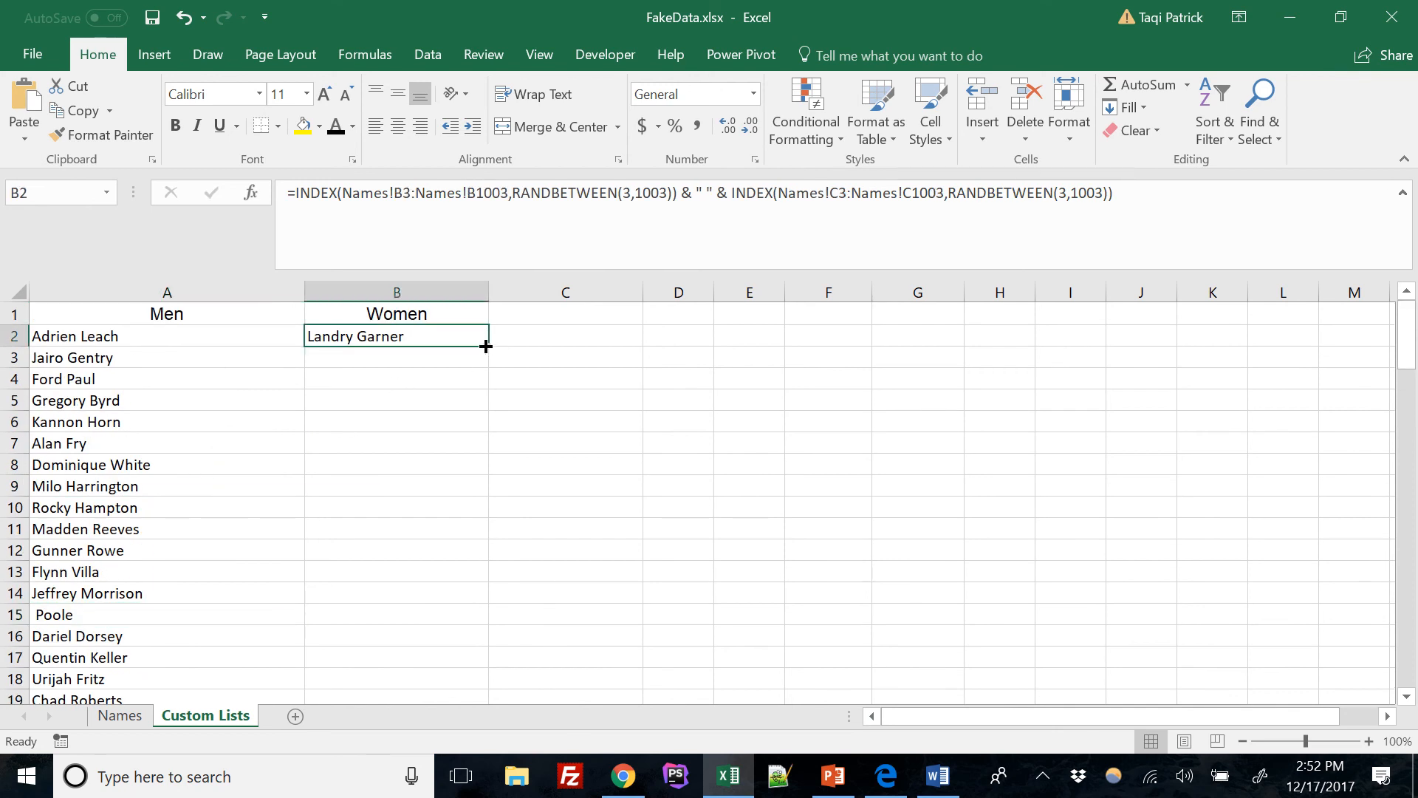
{"action": "double_click", "coordinate": [487, 346]}
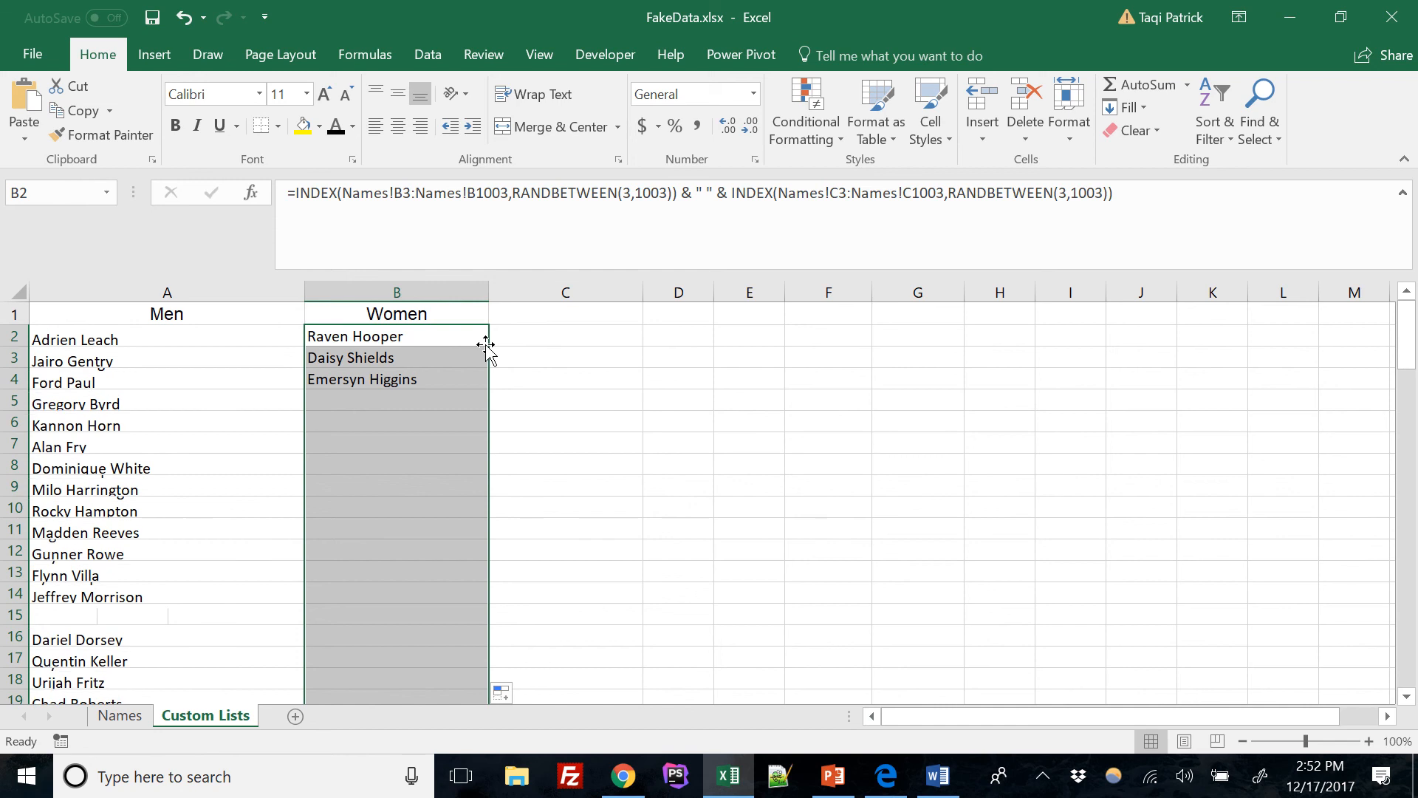
{"action": "scroll", "coordinate": [450, 421], "scroll_direction": "down", "scroll_amount": 12}
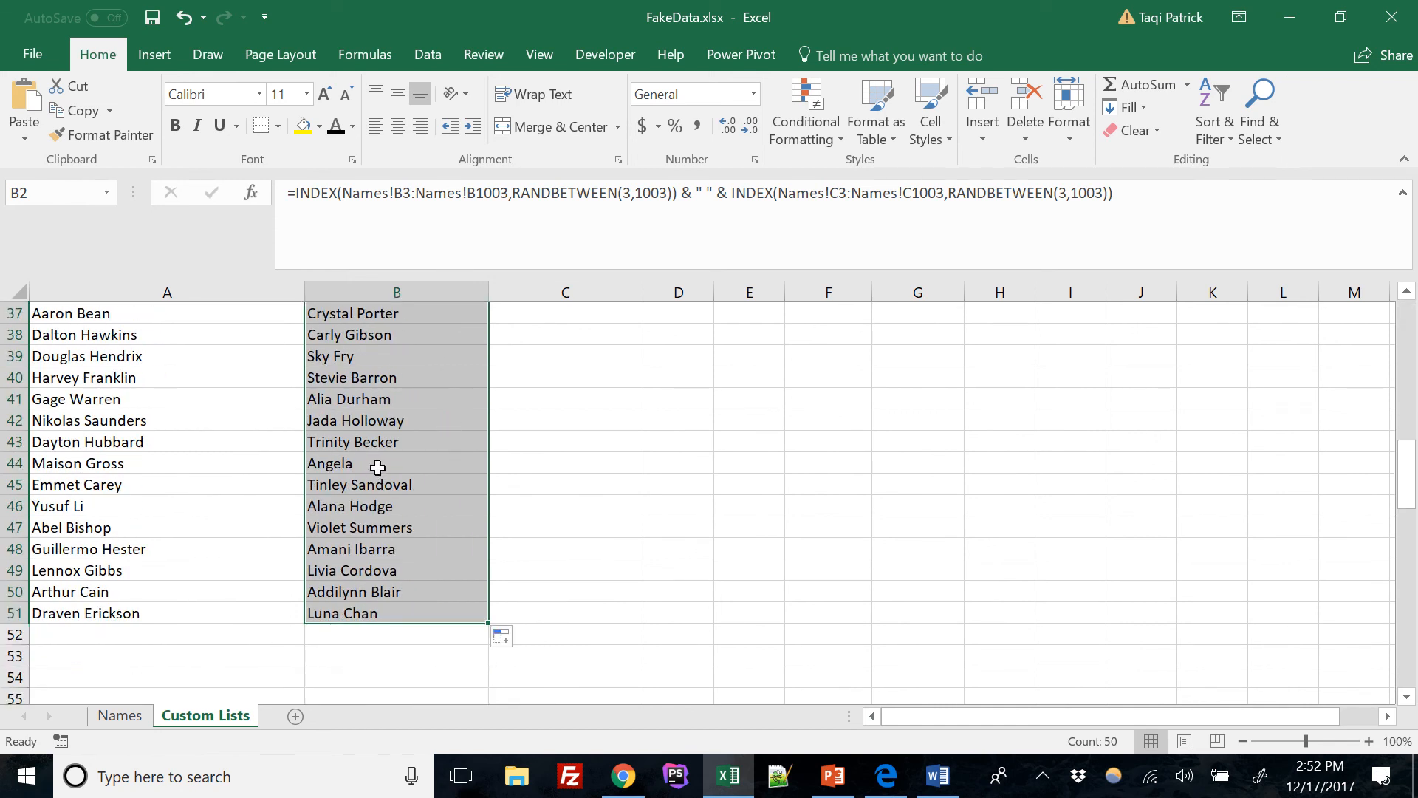
- Review the generated names in both the Men and Women columns from row 51 up to the headers, checking for incomplete entries
{"action": "scroll", "coordinate": [223, 479], "scroll_direction": "up", "scroll_amount": 2}
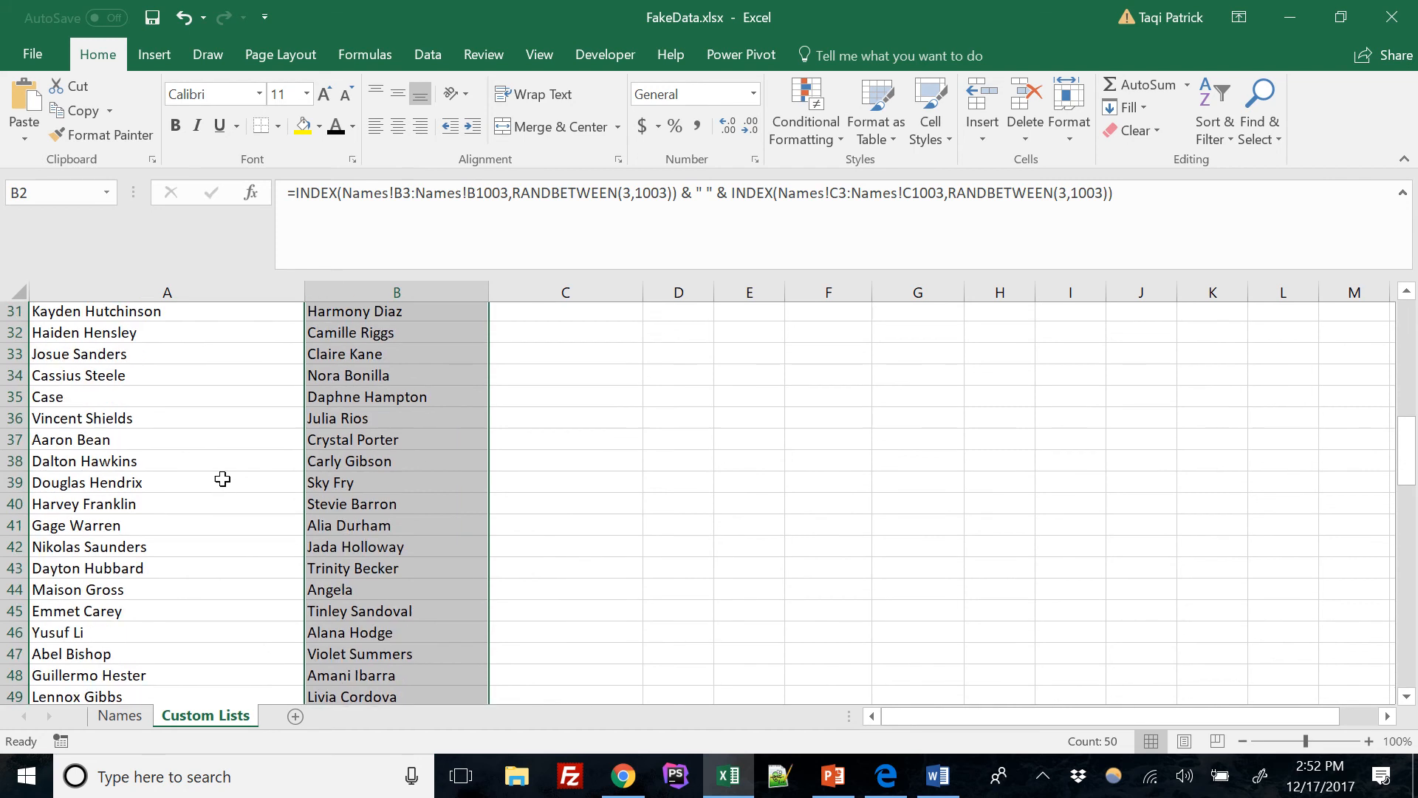
{"action": "scroll", "coordinate": [222, 479], "scroll_direction": "up", "scroll_amount": 1}
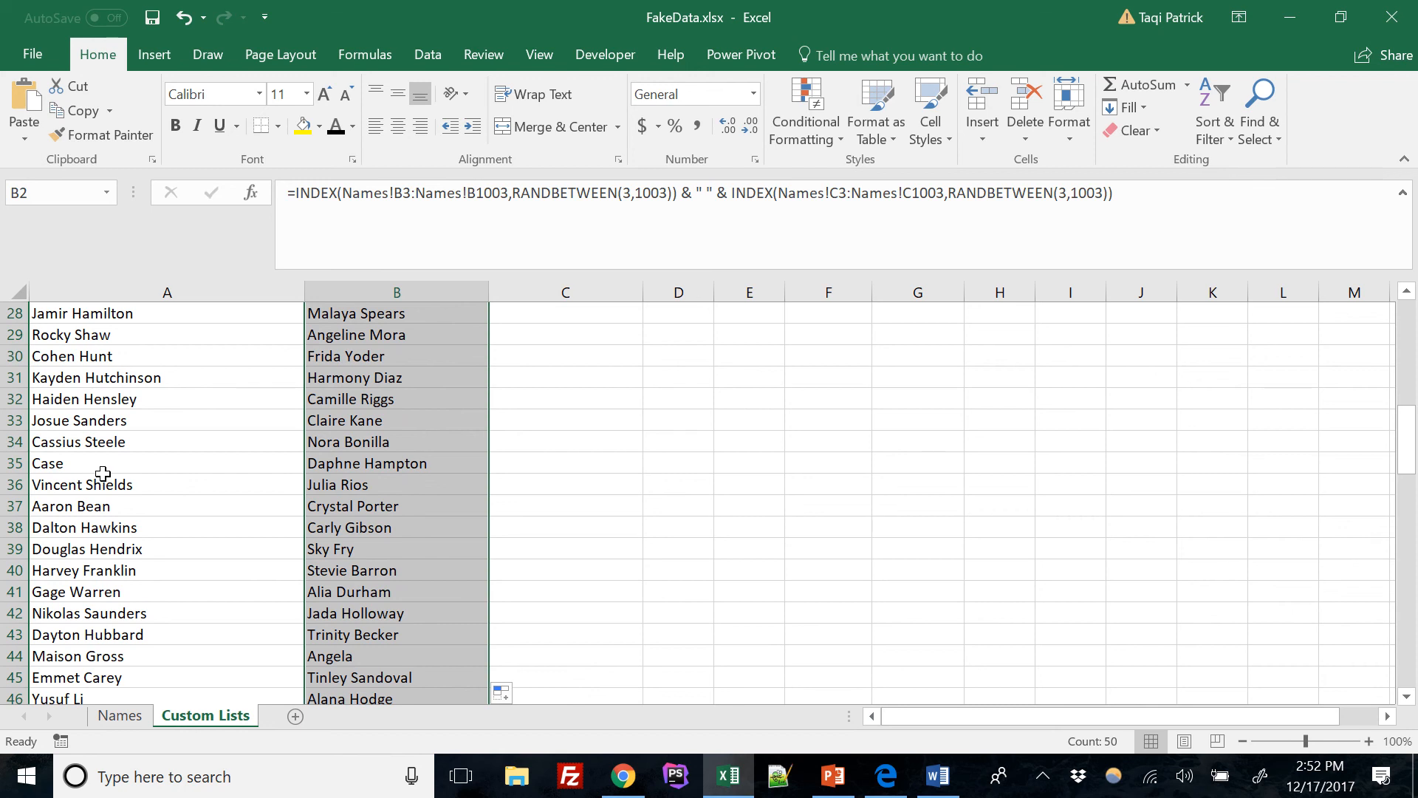
{"action": "scroll", "coordinate": [103, 376], "scroll_direction": "up", "scroll_amount": 6}
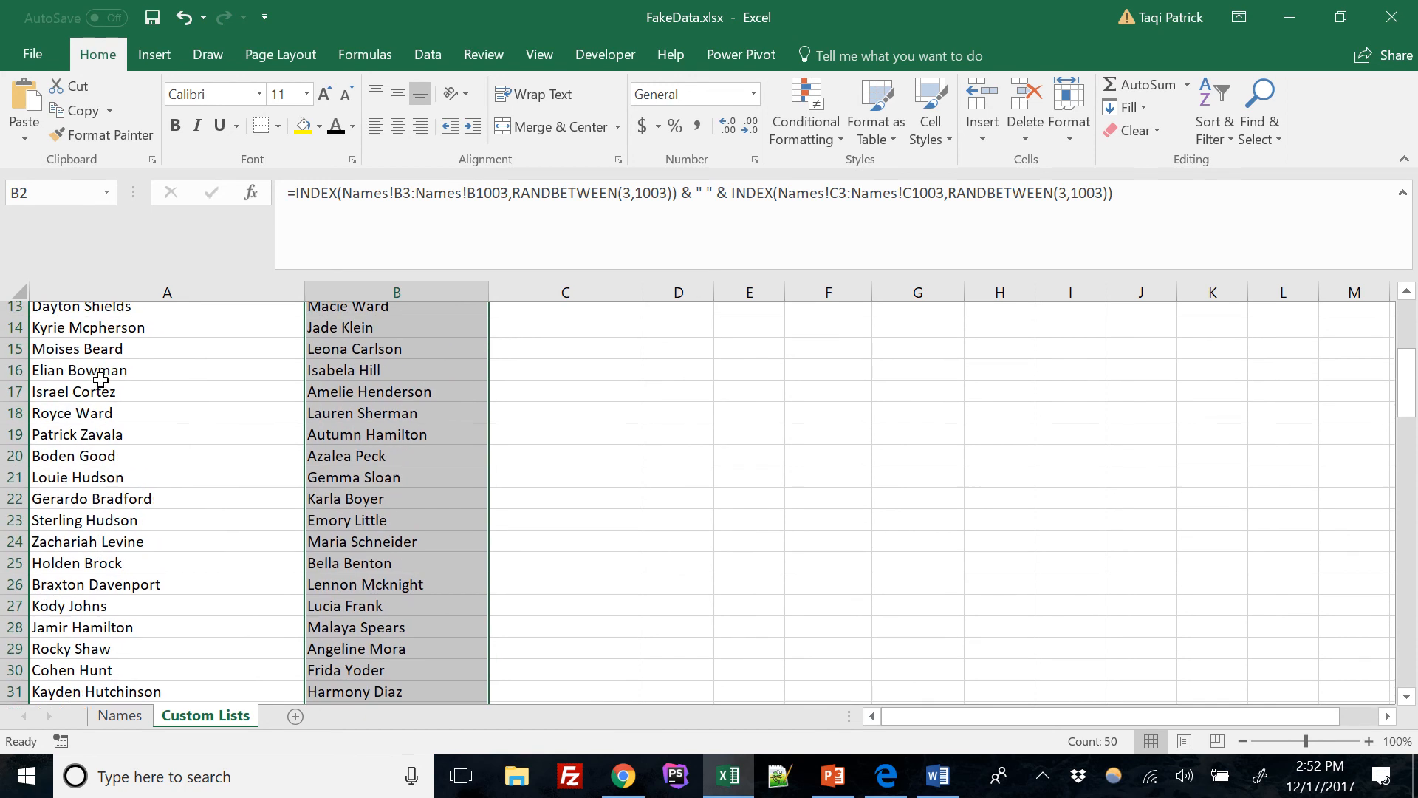
{"action": "scroll", "coordinate": [101, 379], "scroll_direction": "up", "scroll_amount": 3}
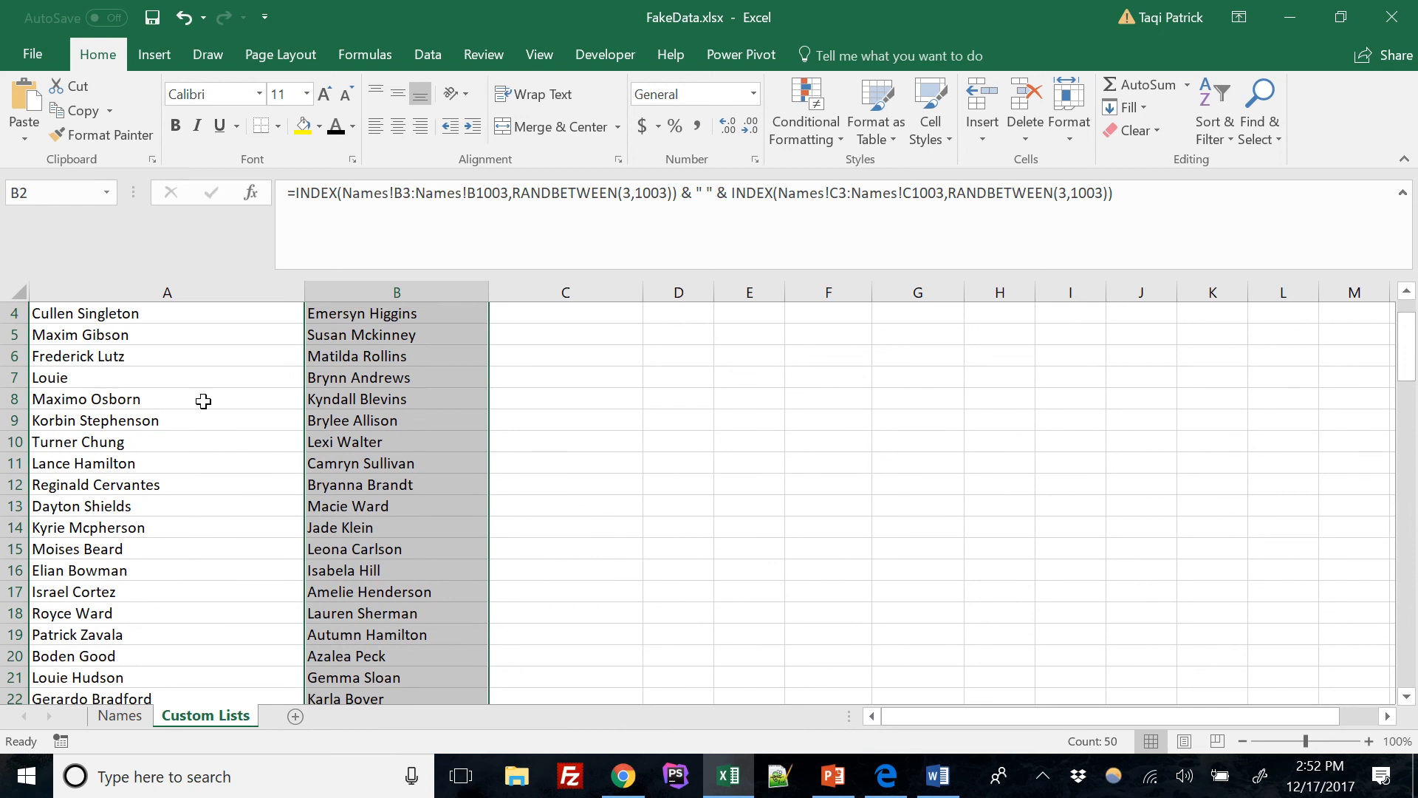
{"action": "scroll", "coordinate": [199, 401], "scroll_direction": "up", "scroll_amount": 1}
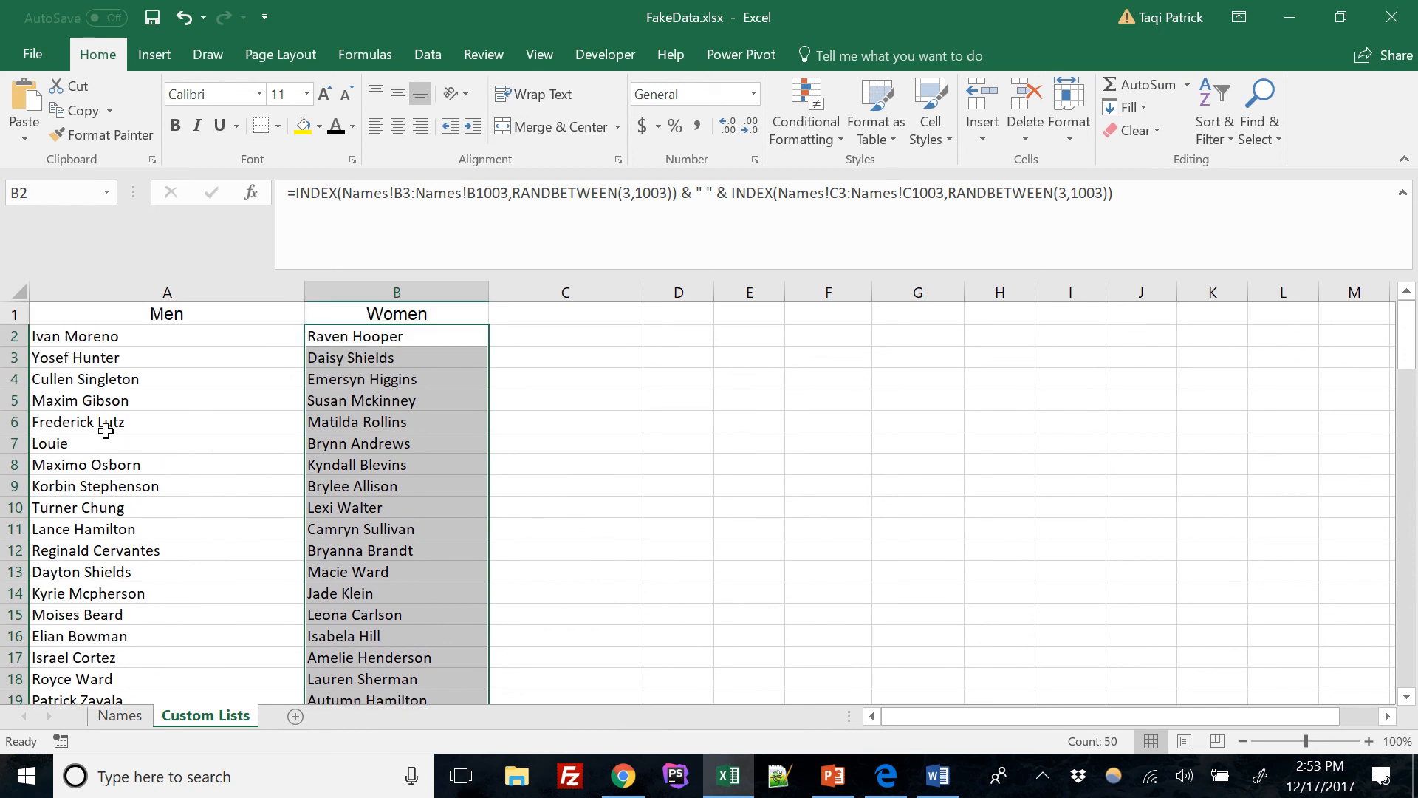
{"action": "scroll", "coordinate": [438, 430], "scroll_direction": "down", "scroll_amount": 1}
{"action": "scroll", "coordinate": [437, 431], "scroll_direction": "down", "scroll_amount": 8}
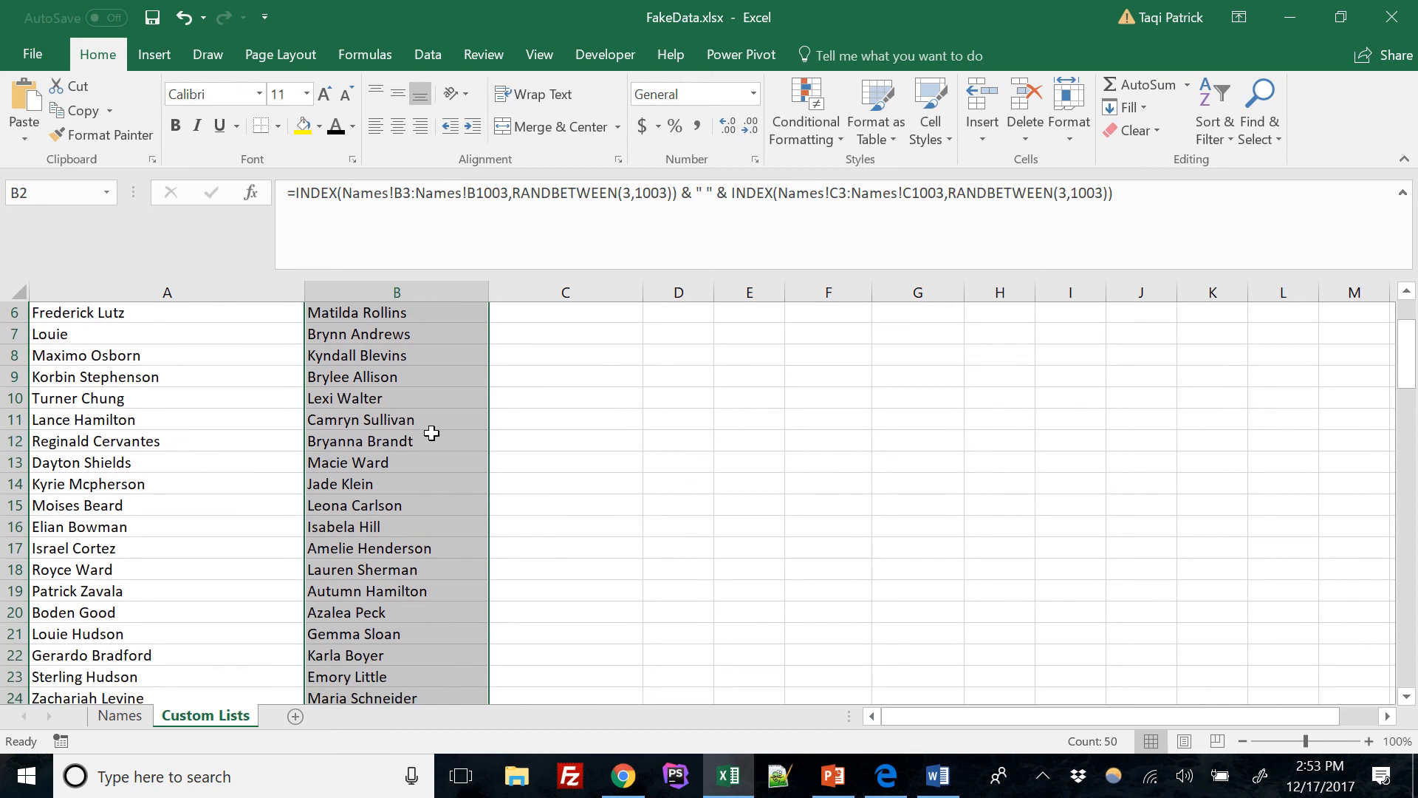
{"action": "scroll", "coordinate": [435, 426], "scroll_direction": "down", "scroll_amount": 1}
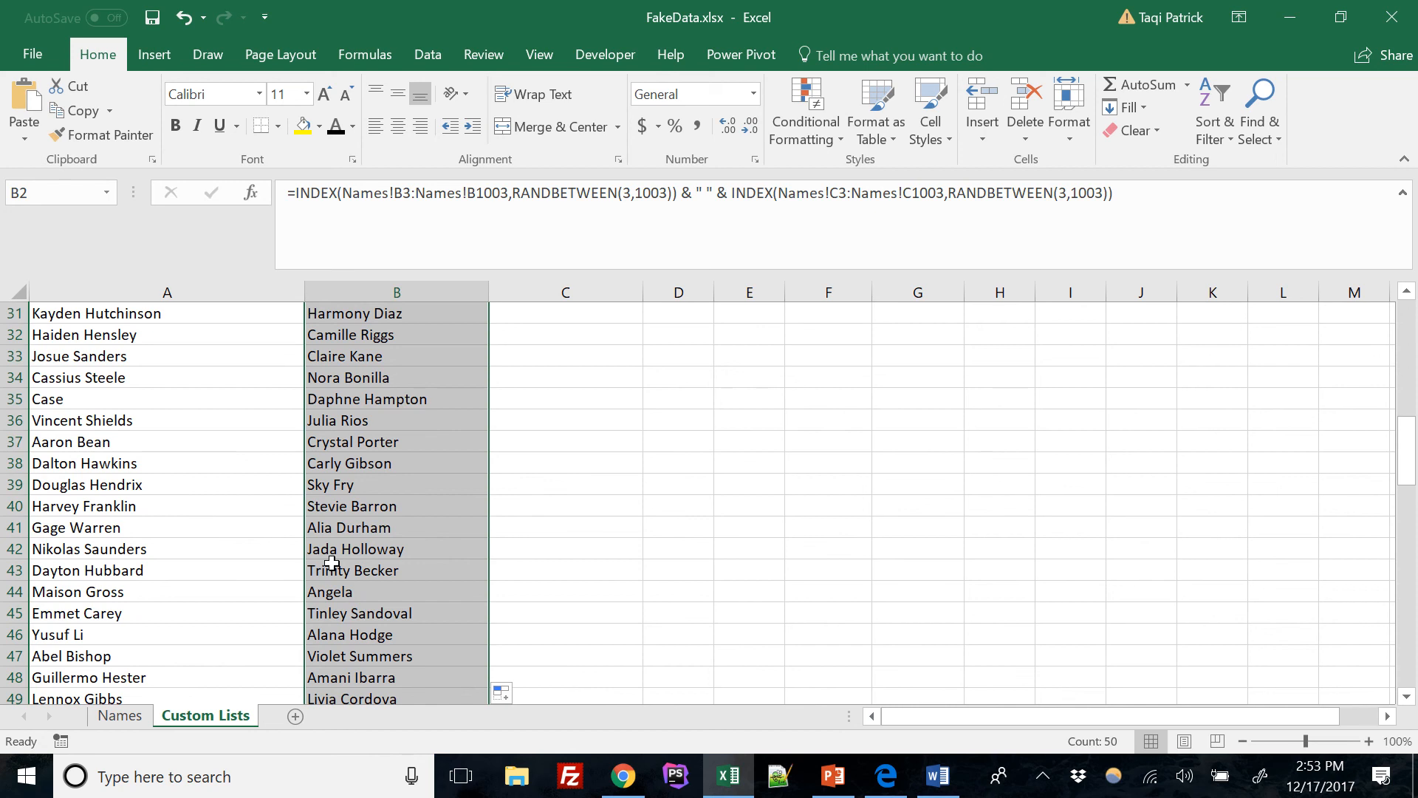
{"action": "scroll", "coordinate": [408, 551], "scroll_direction": "down", "scroll_amount": 2}
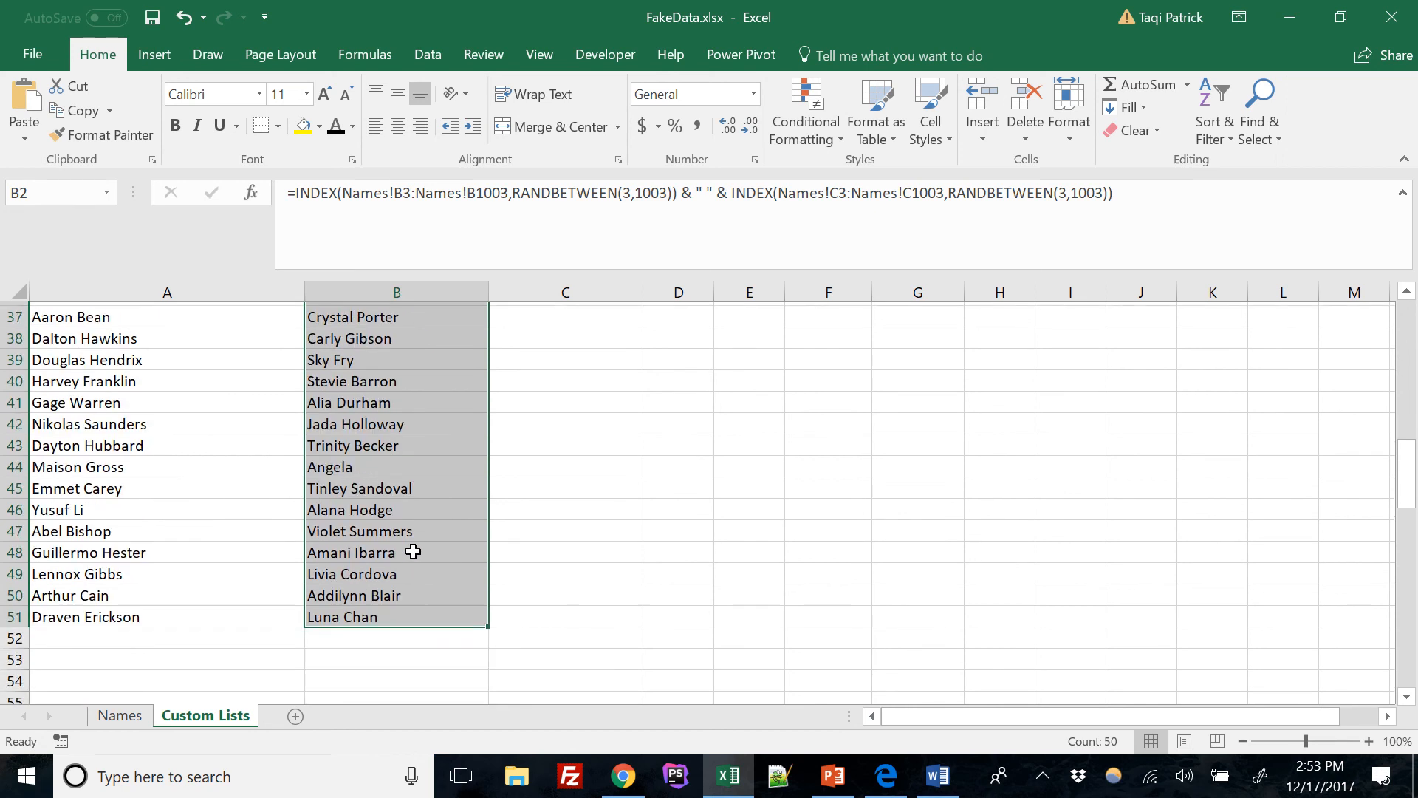
{"action": "scroll", "coordinate": [413, 553], "scroll_direction": "up", "scroll_amount": 4}
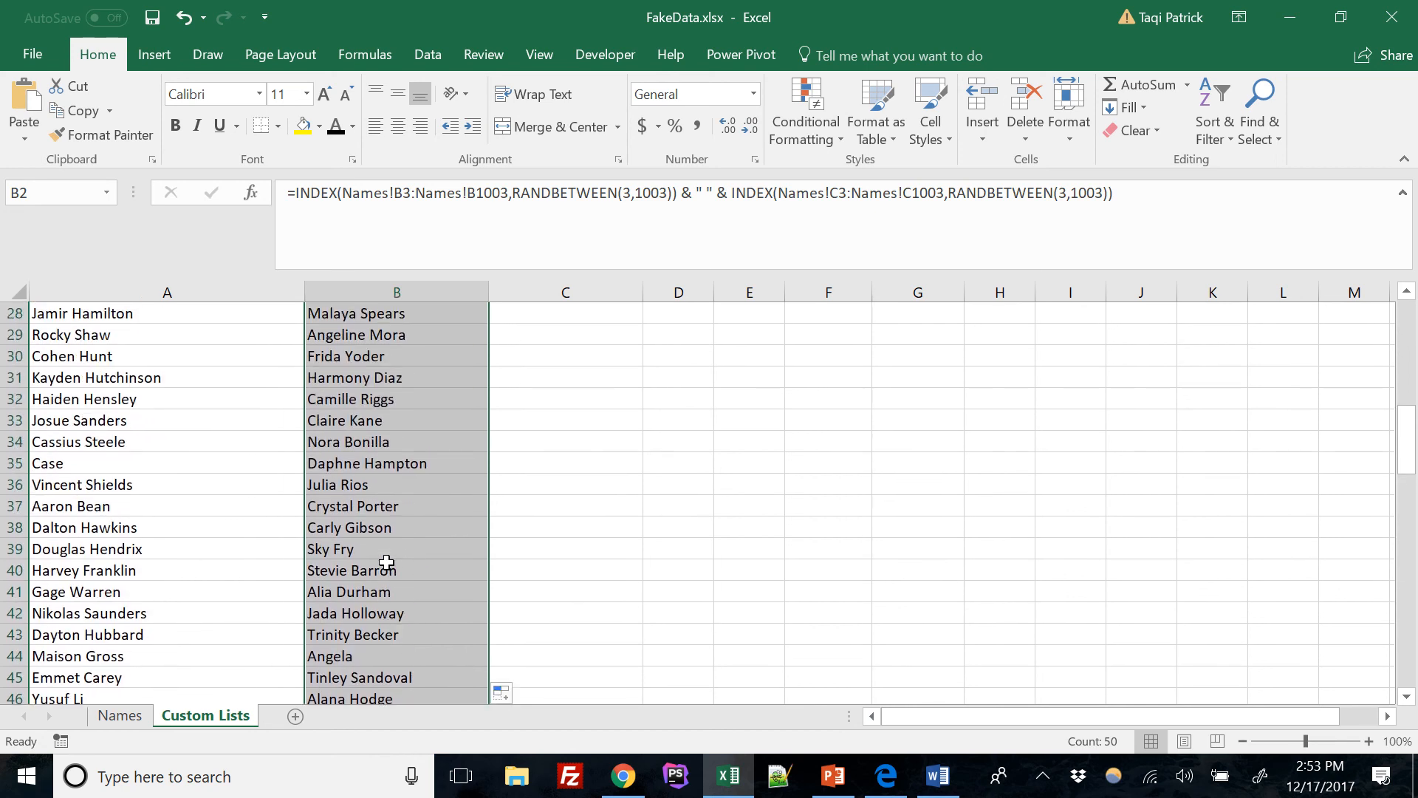
{"action": "scroll", "coordinate": [386, 563], "scroll_direction": "up", "scroll_amount": 8}
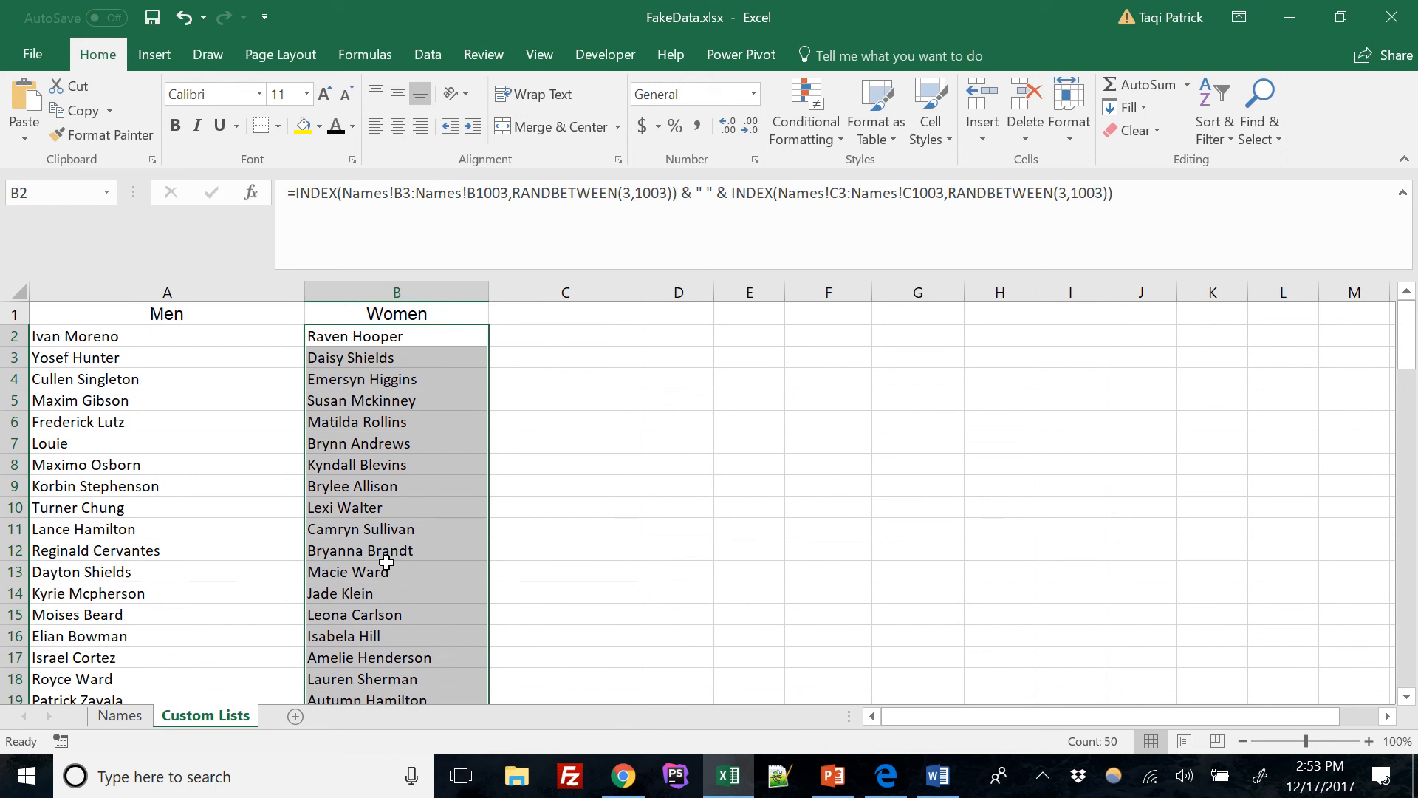
- Narrow the Men column so it is just slightly wider than its longest names
{"action": "left_click", "coordinate": [304, 291]}
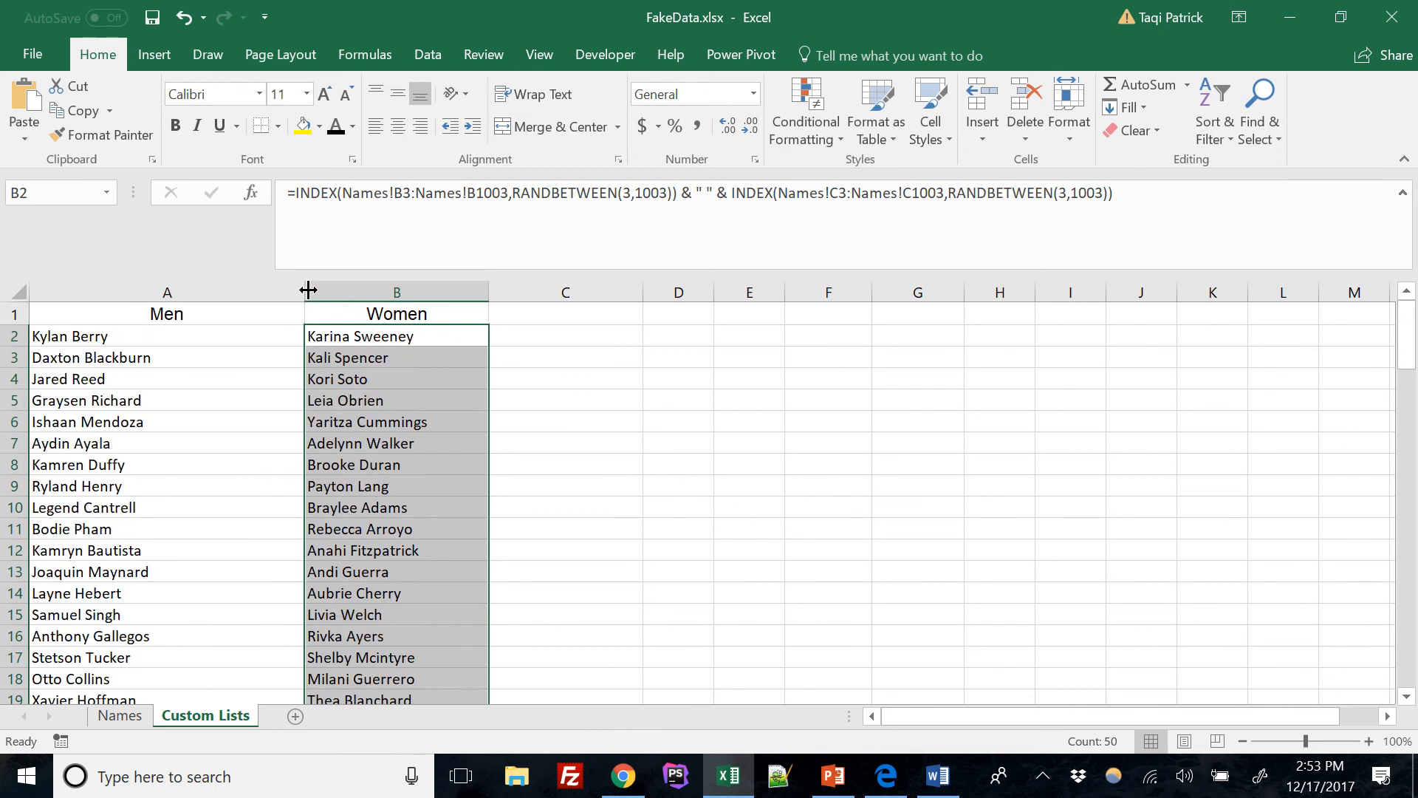
{"action": "left_click", "coordinate": [308, 289]}
{"action": "left_click", "coordinate": [309, 290]}
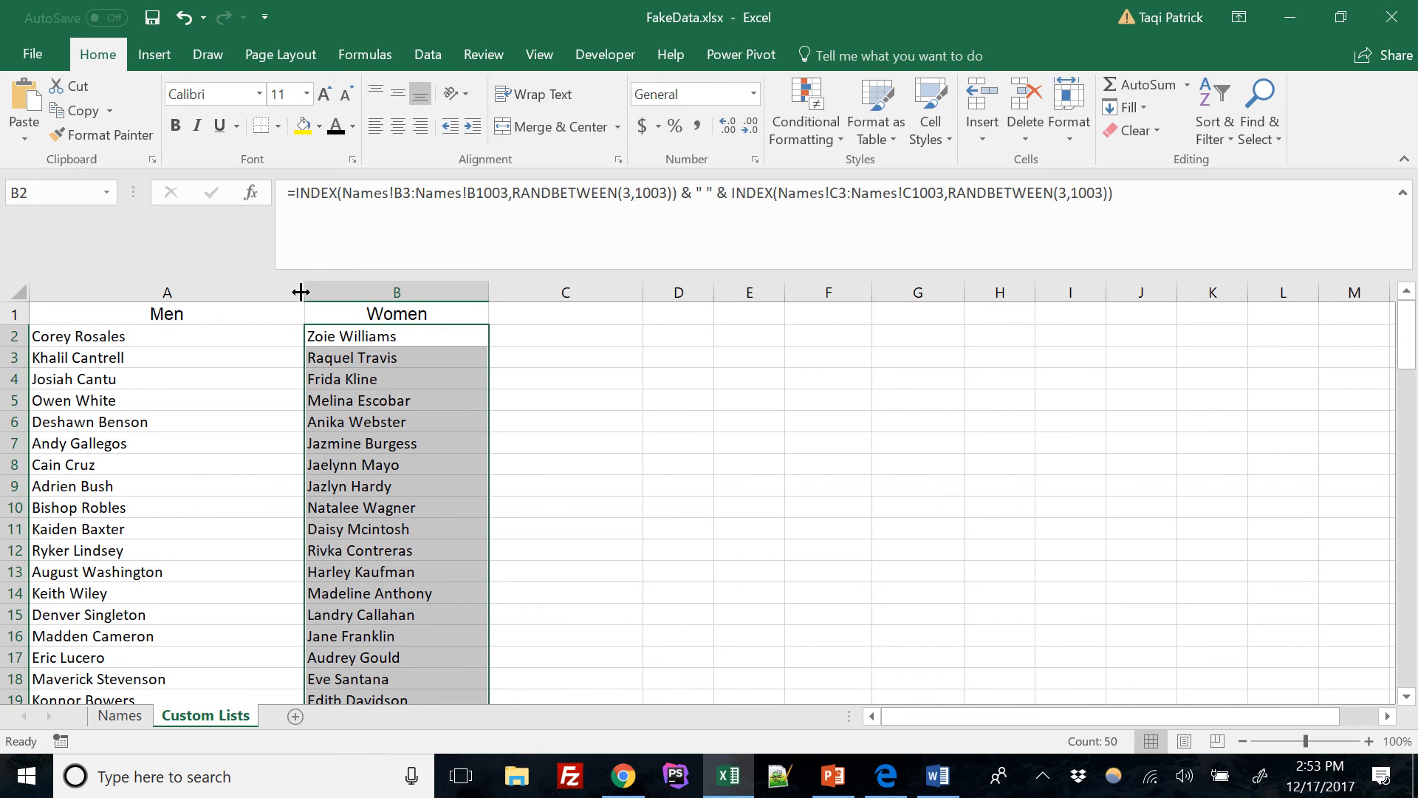
{"action": "left_click_drag", "start_coordinate": [301, 291], "coordinate": [185, 297]}
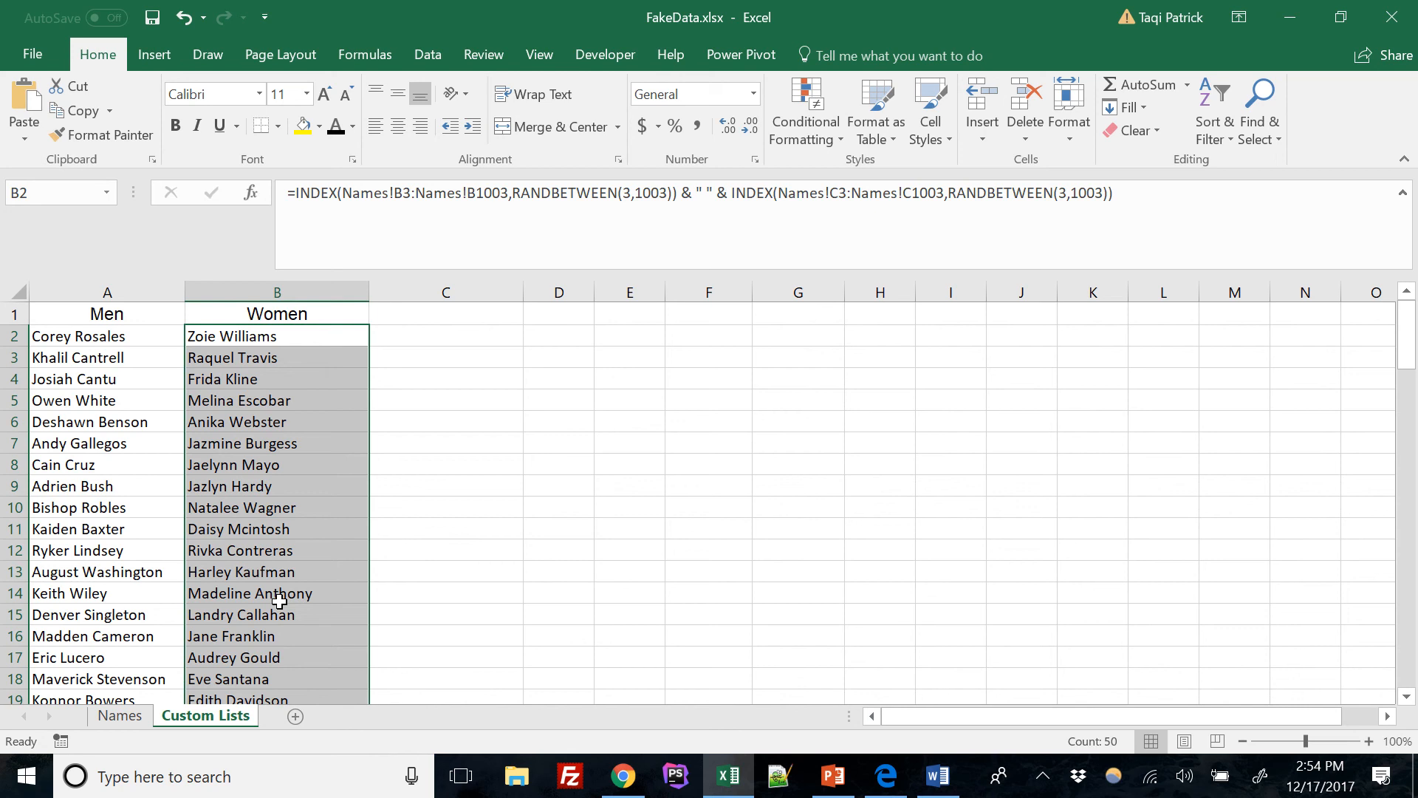
- Switch to the open blank PowerPoint presentation
{"action": "key", "text": "alt+q"}
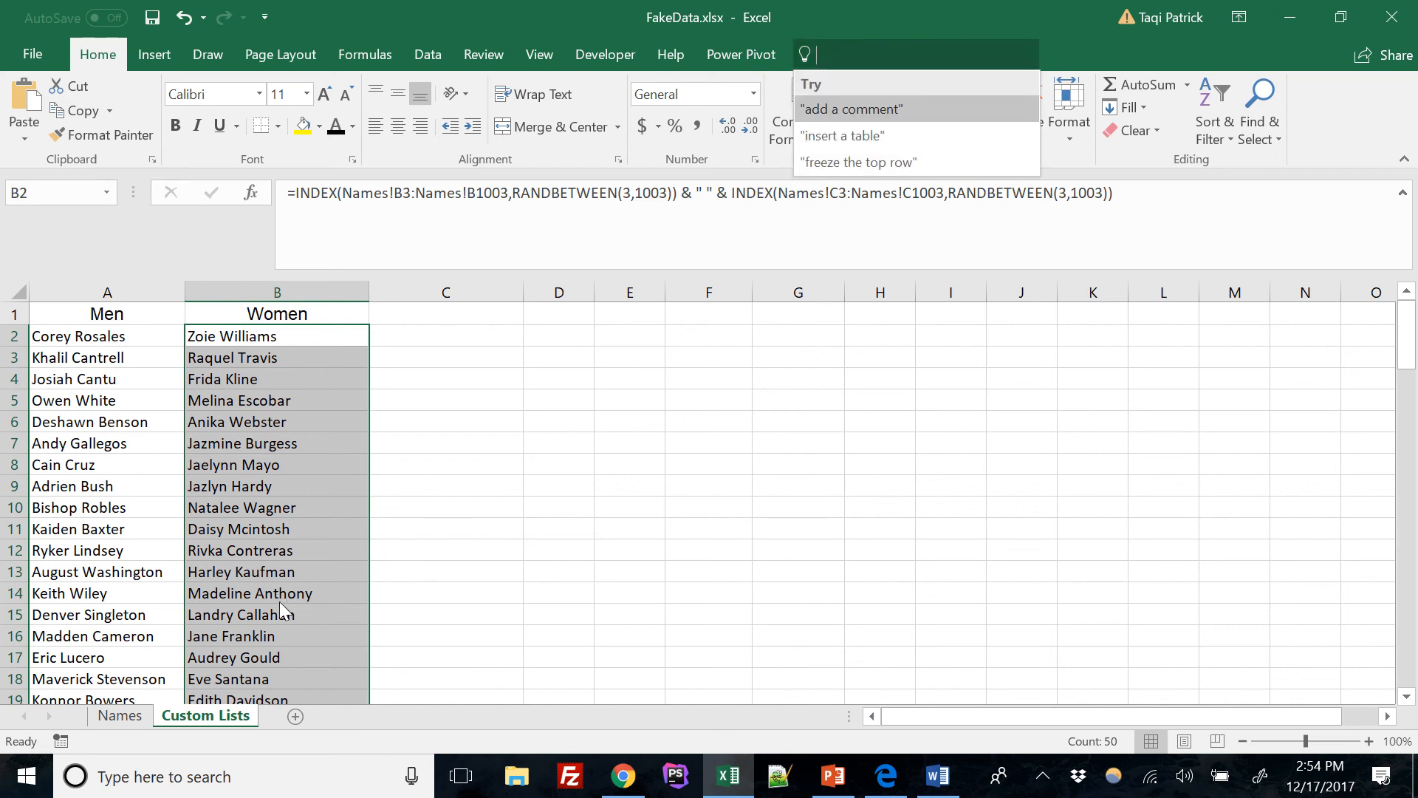
{"action": "key", "text": "Escape"}
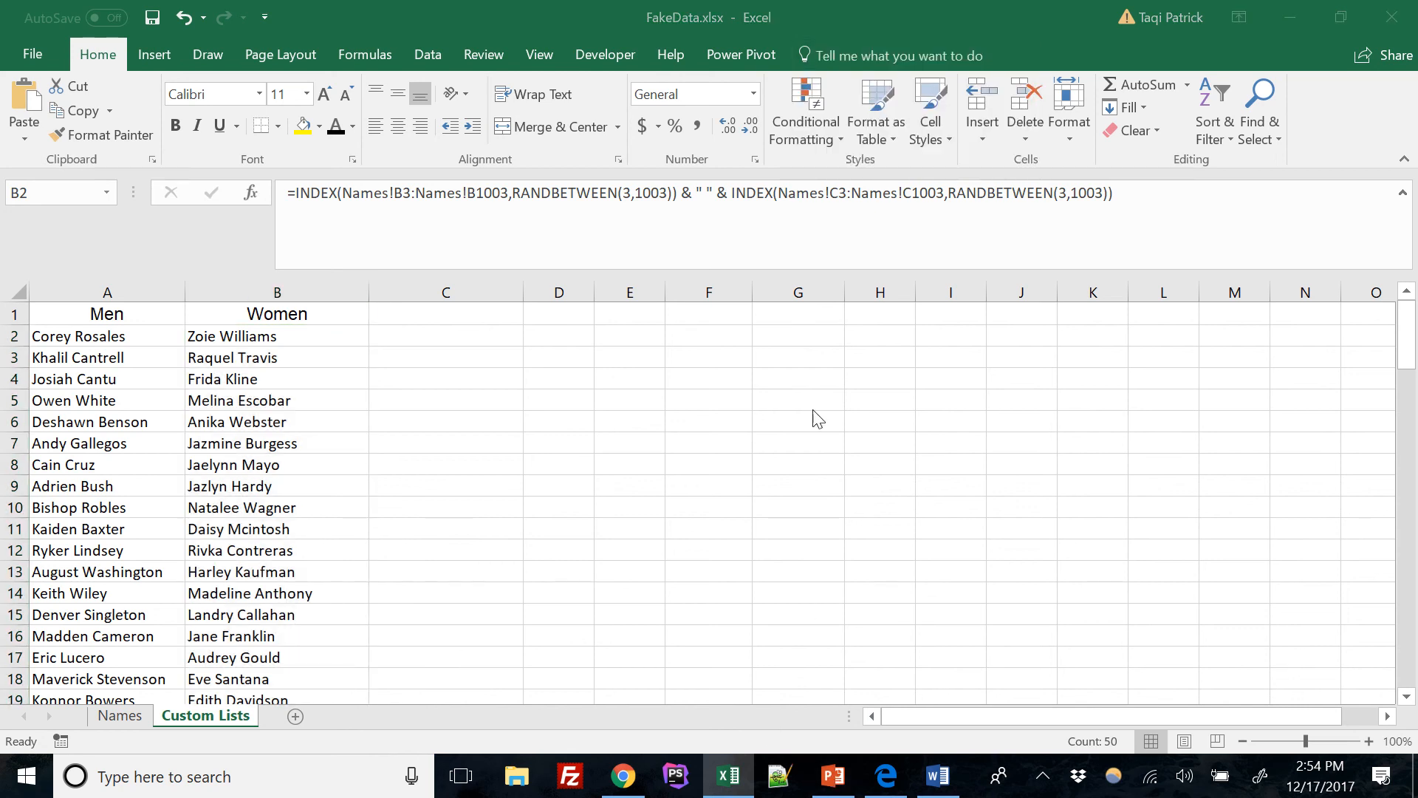
{"action": "left_click", "coordinate": [834, 776]}
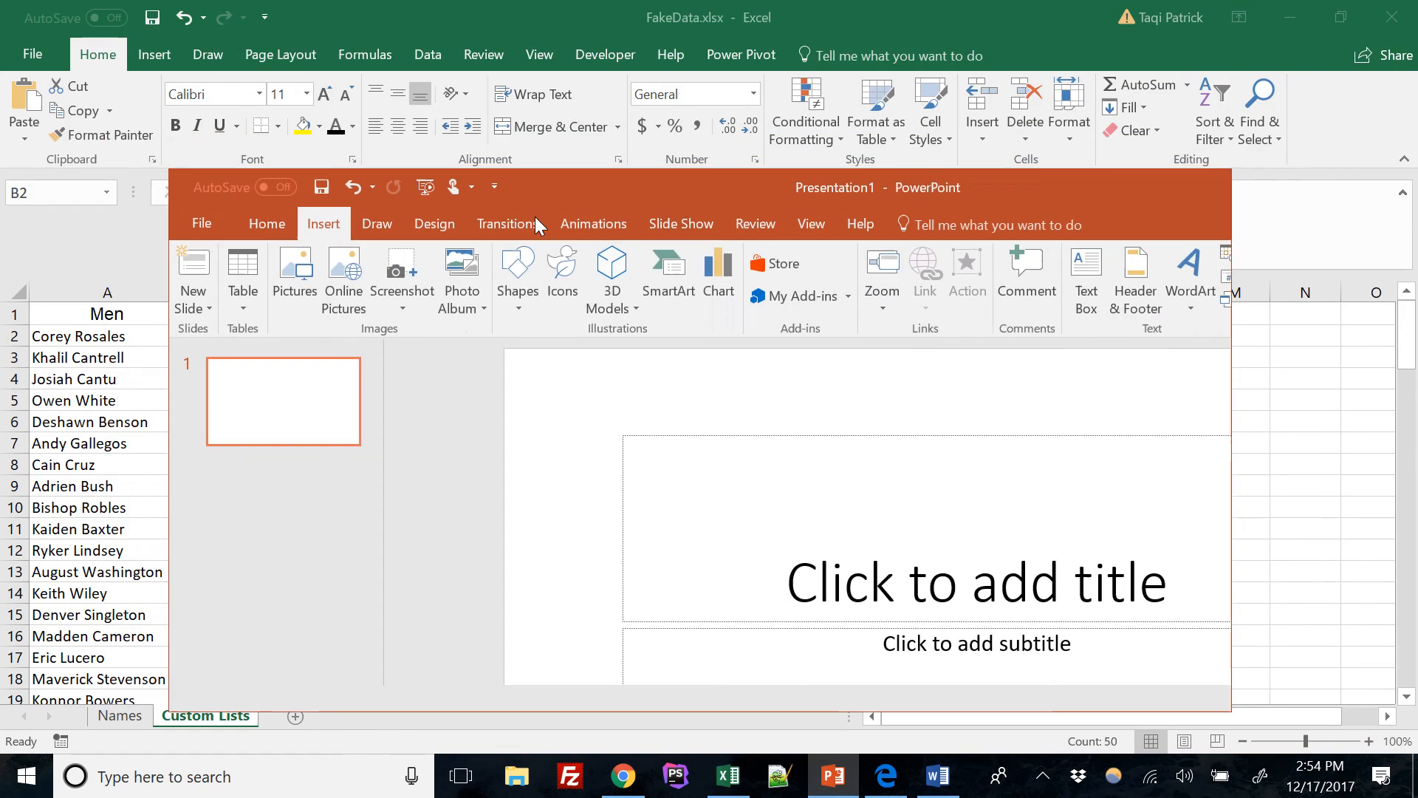